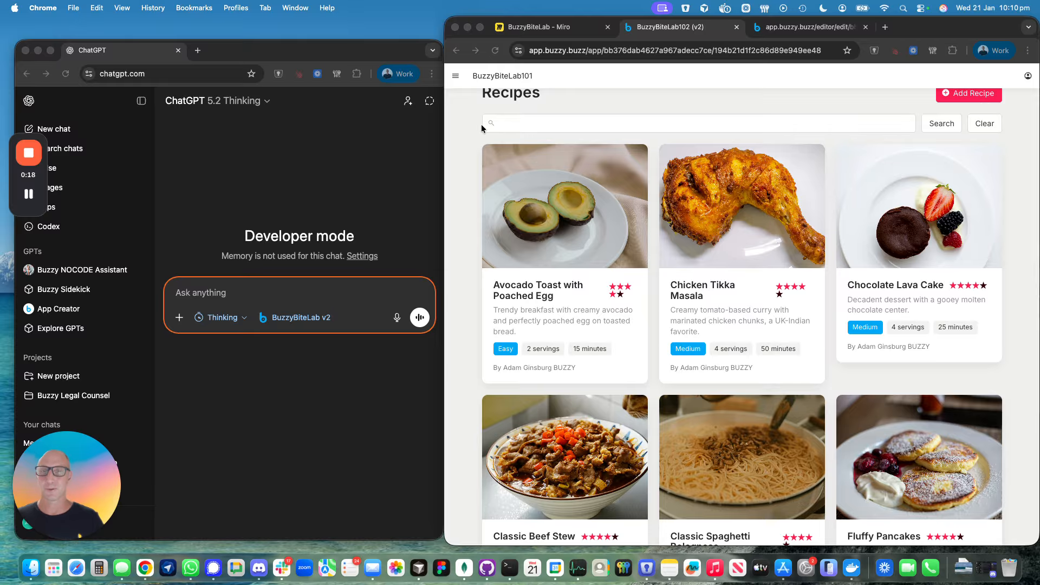
- Show the BuzzyBiteLab101 app's navigation menu with its Recipes, Meal Plan and Shopping List pages
{"action": "scroll", "coordinate": [456, 80], "scroll_direction": "up", "scroll_amount": 1}
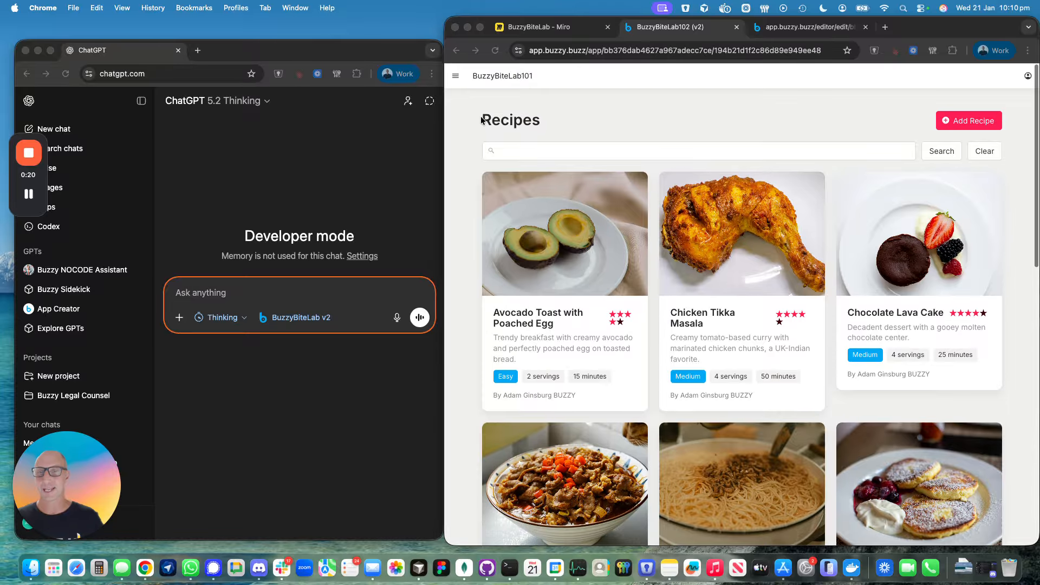
{"action": "left_click", "coordinate": [455, 77]}
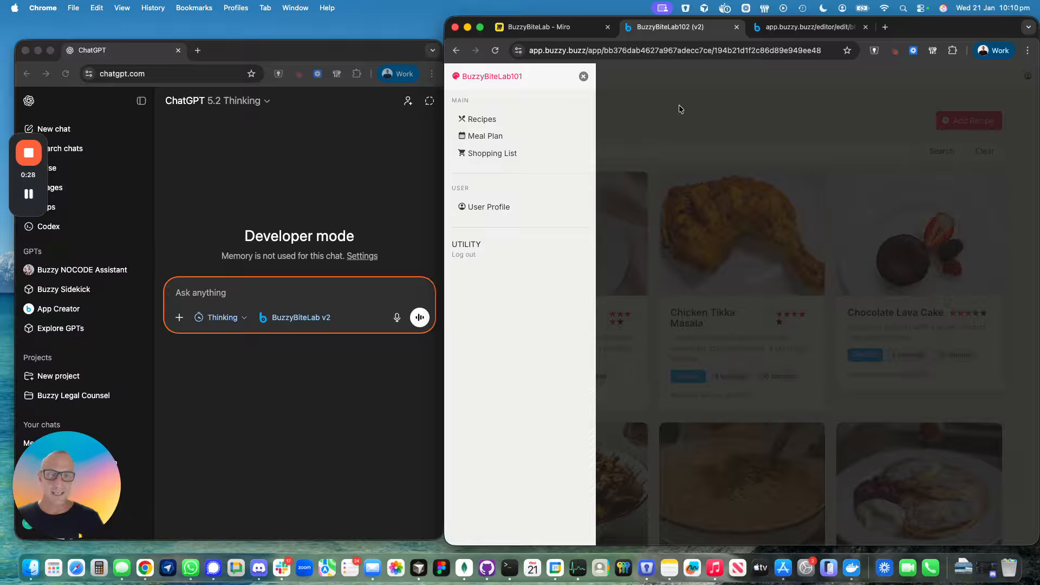
{"action": "left_click", "coordinate": [312, 168]}
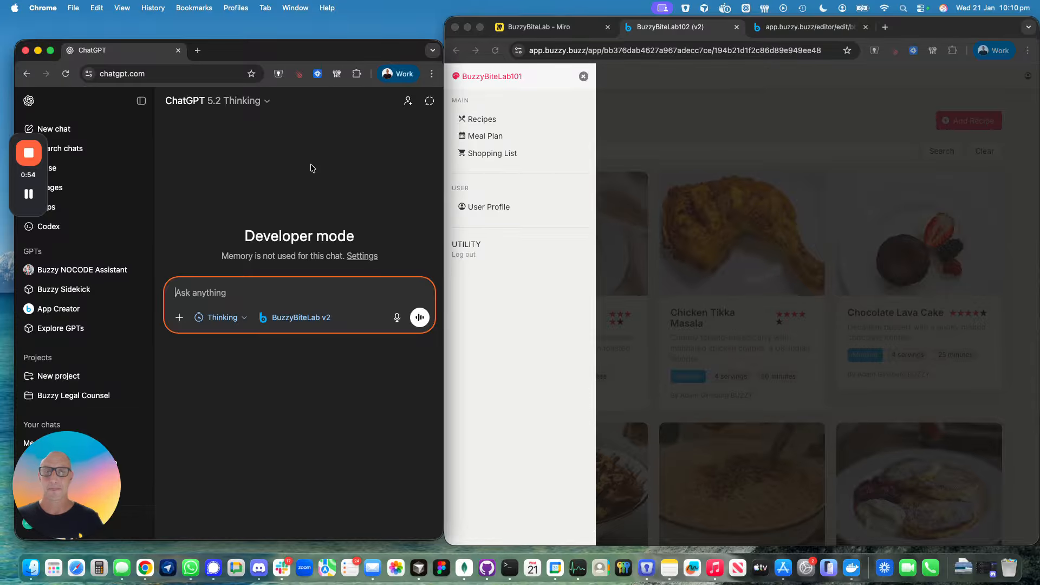
- Switch to the BuzzyBiteLab Miro board and examine the diagram linking ChatGPT, the MCP Bridge and the Buzzy app
{"action": "left_click", "coordinate": [543, 29]}
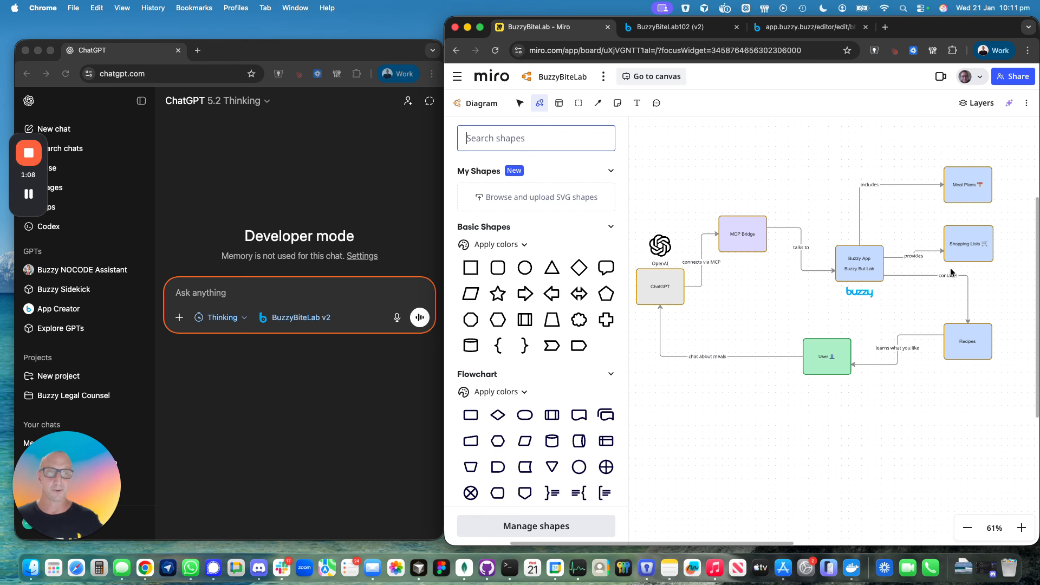
{"action": "scroll", "coordinate": [950, 268], "scroll_direction": "up", "scroll_amount": 1}
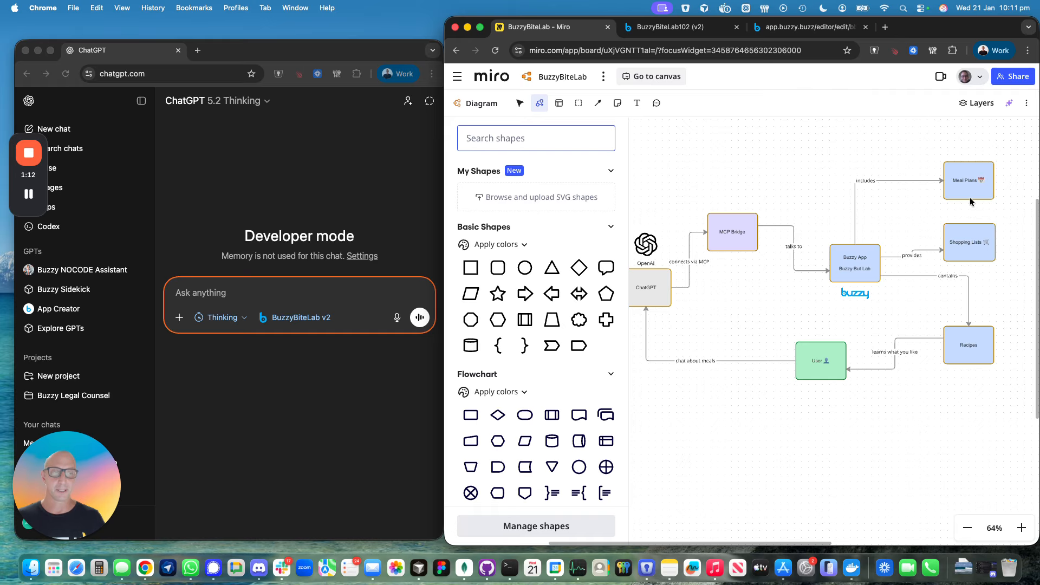
{"action": "scroll", "coordinate": [973, 224], "scroll_direction": "down", "scroll_amount": 2}
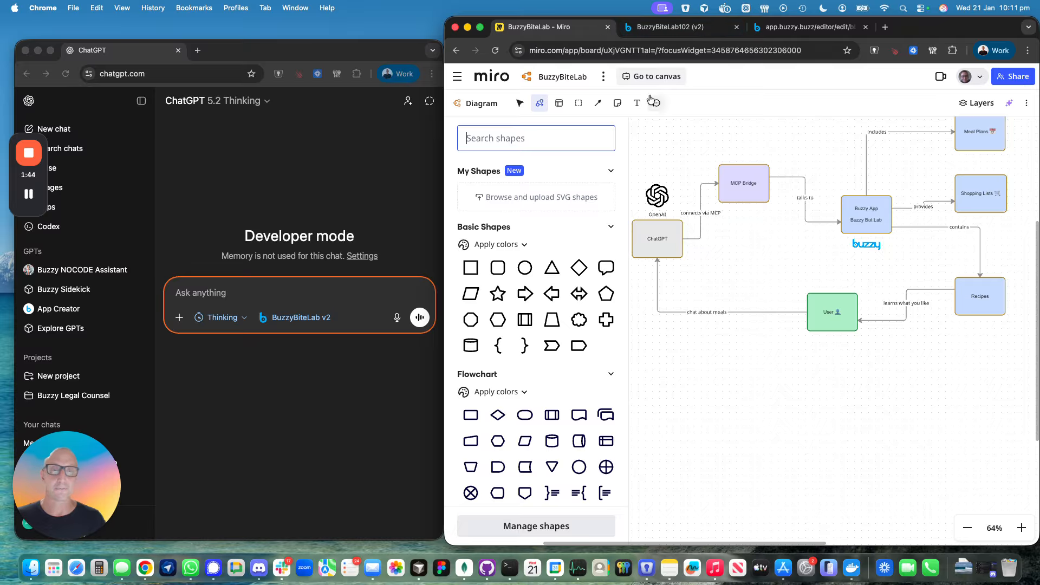
- Return to the BuzzyBiteLab app, open its Meal Plan page and view the weekly grid down to the Dinner row
{"action": "left_click", "coordinate": [667, 28]}
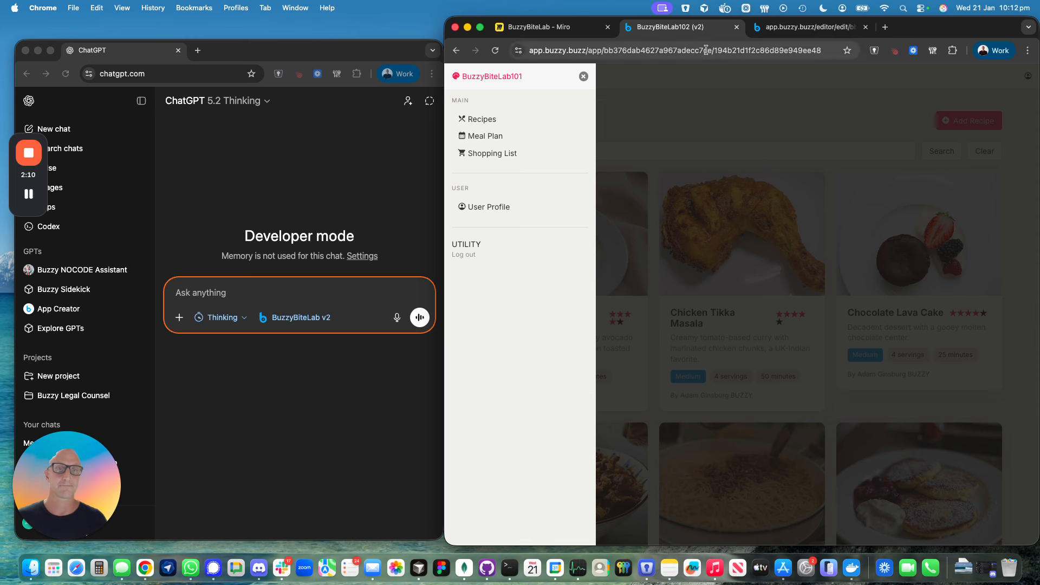
{"action": "left_click", "coordinate": [583, 77]}
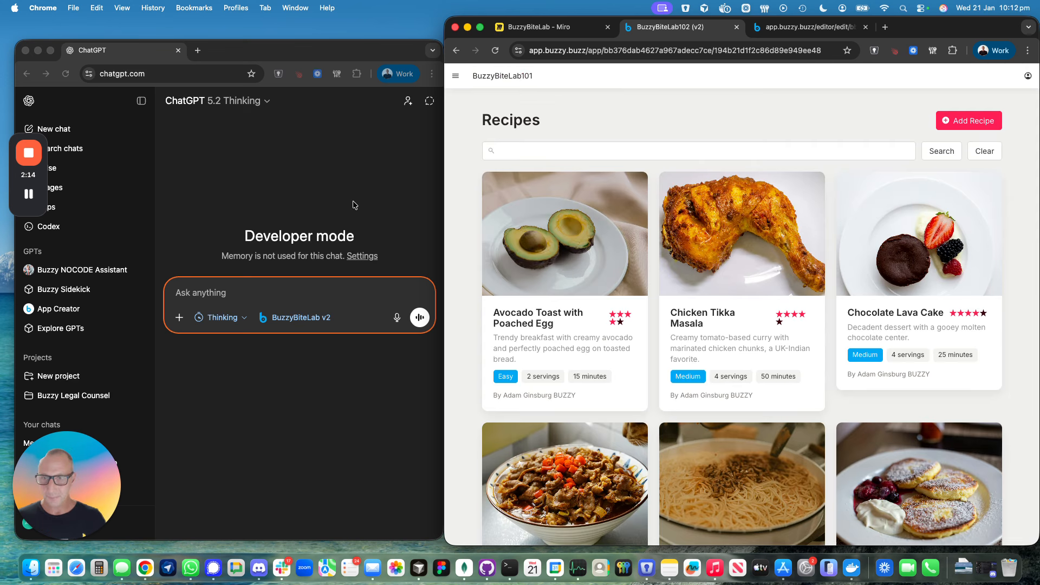
{"action": "left_click", "coordinate": [330, 185]}
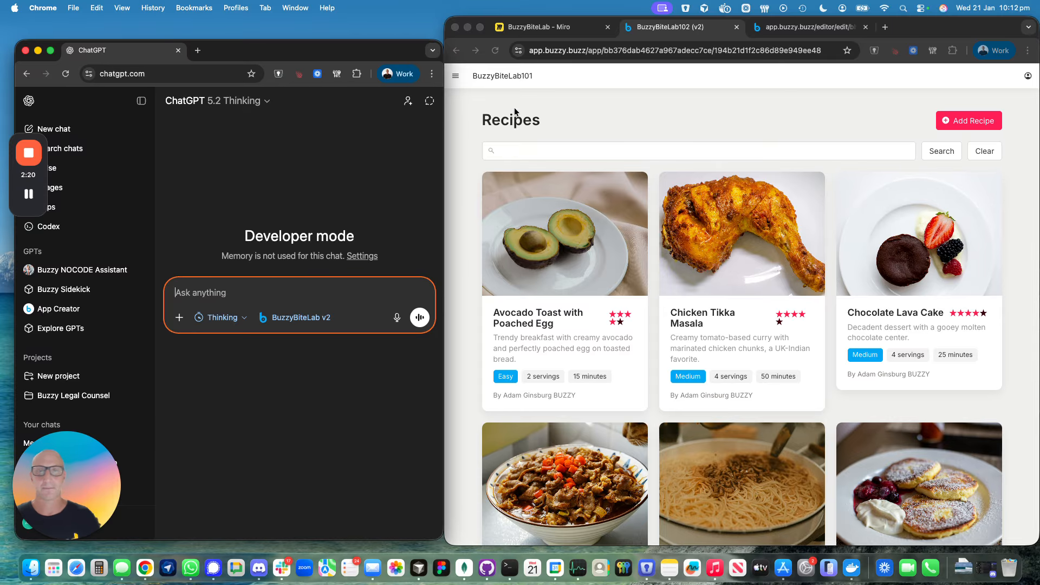
{"action": "left_click", "coordinate": [455, 79]}
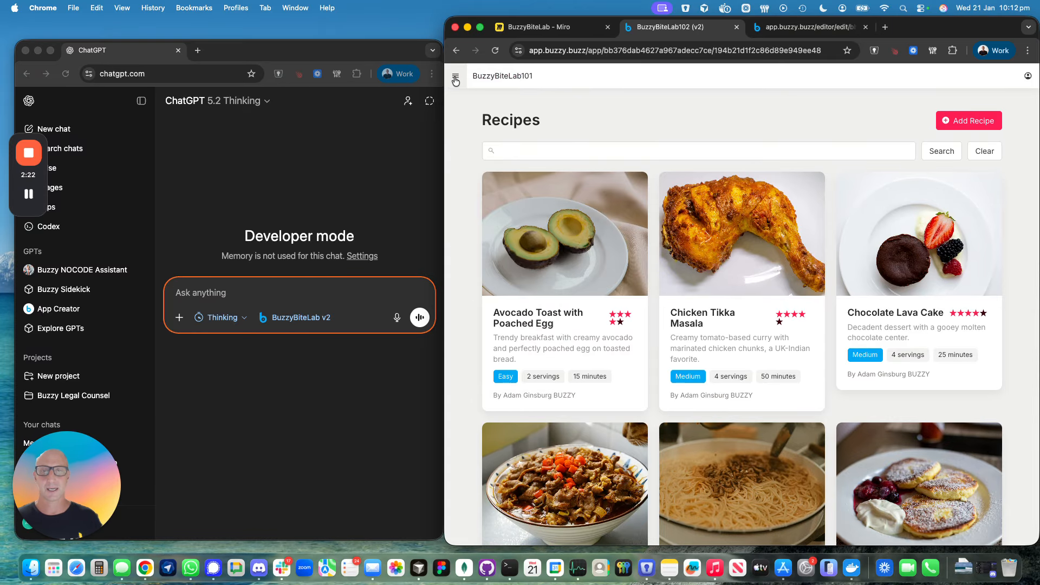
{"action": "left_click", "coordinate": [456, 79]}
{"action": "left_click", "coordinate": [500, 136]}
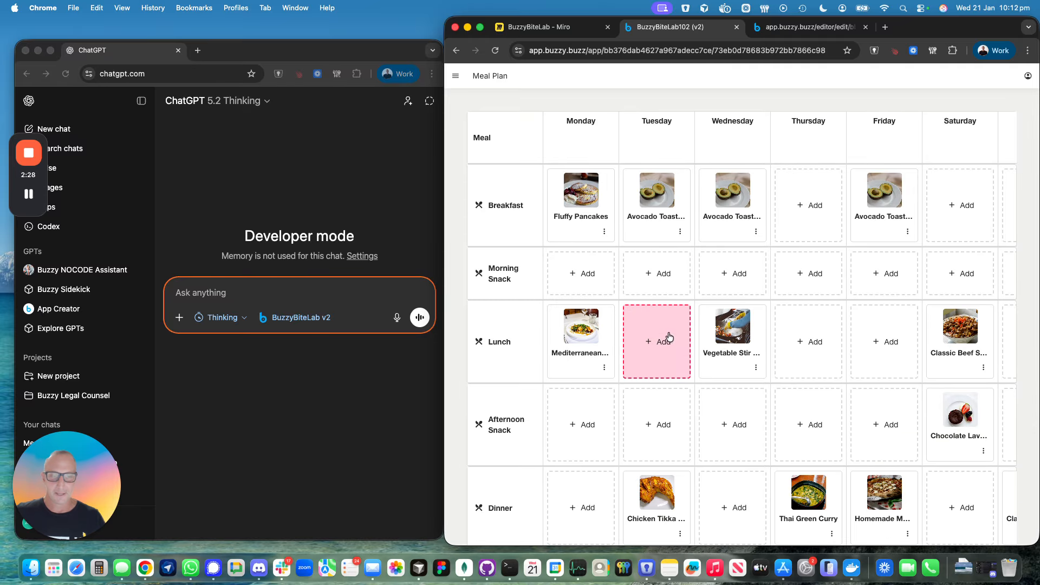
{"action": "scroll", "coordinate": [777, 453], "scroll_direction": "down", "scroll_amount": 2}
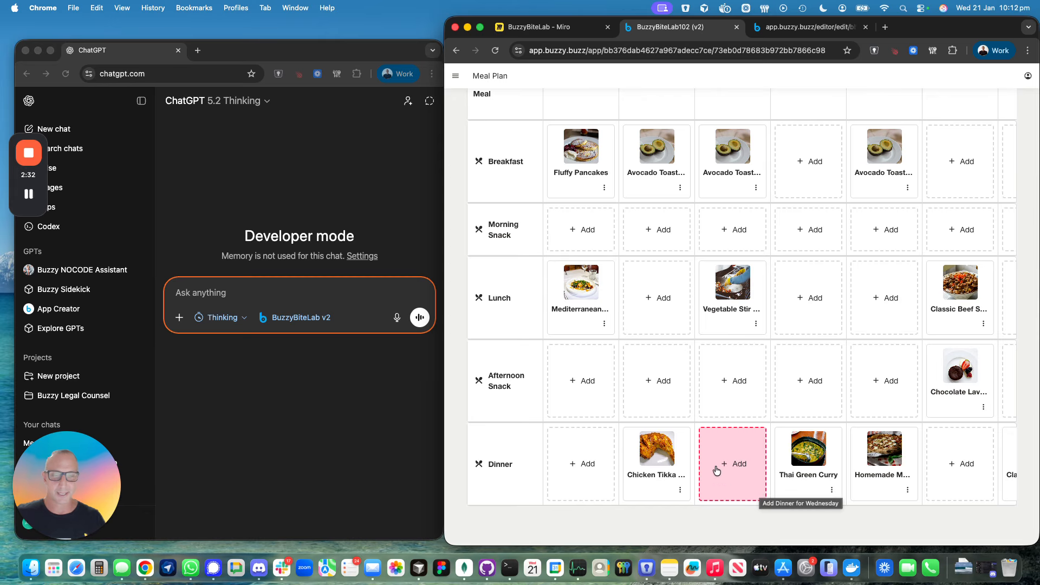
- Send ChatGPT the prompt "I'd like to plan donner for Wed eve... what vegetarian receipes would you recommend?"
{"action": "left_click", "coordinate": [203, 300]}
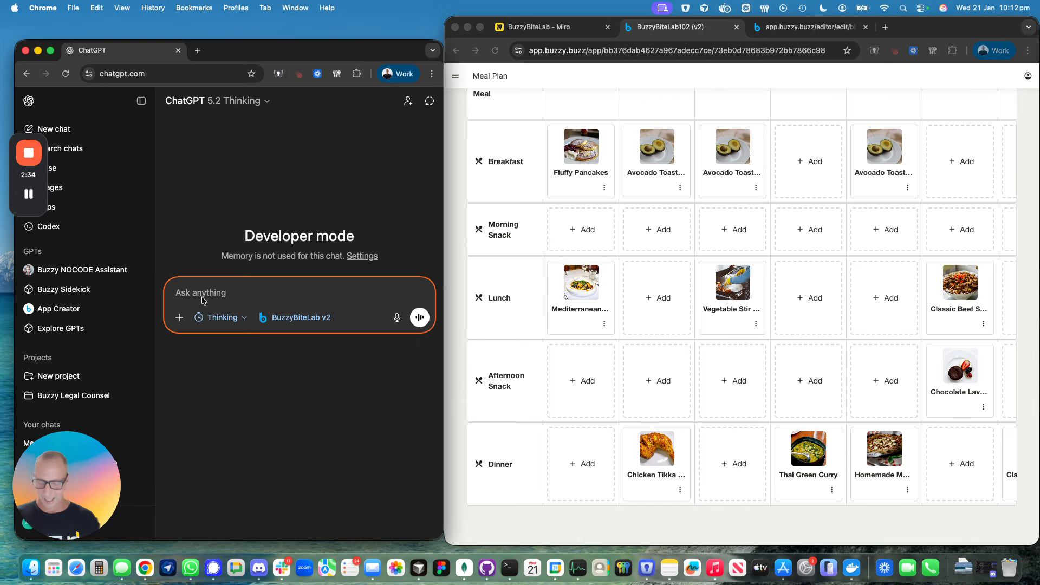
{"action": "type", "text": "I'd like to plan"}
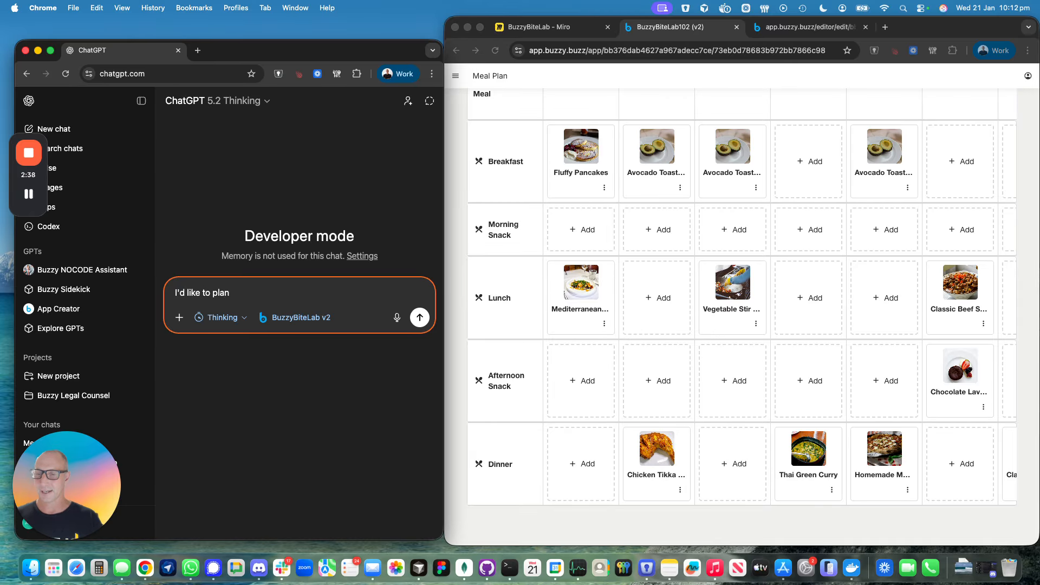
{"action": "type", "text": " donner"}
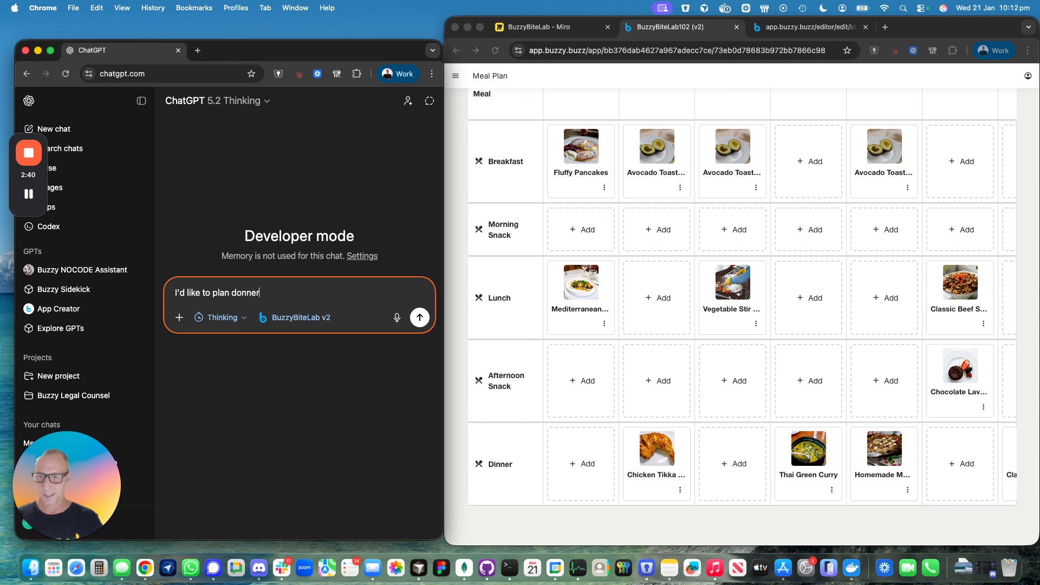
{"action": "type", "text": " for We"}
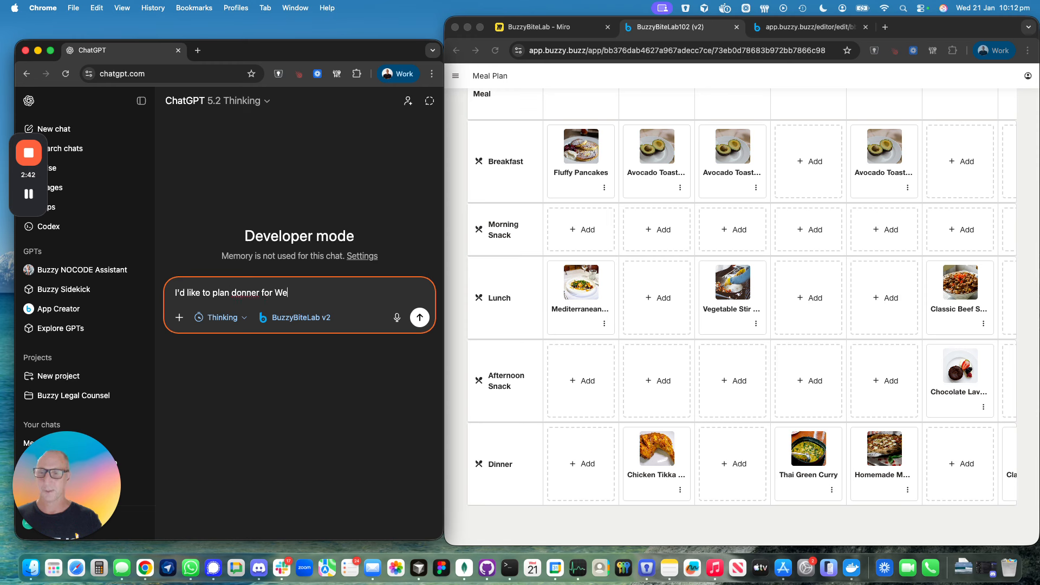
{"action": "type", "text": "d eve... what "}
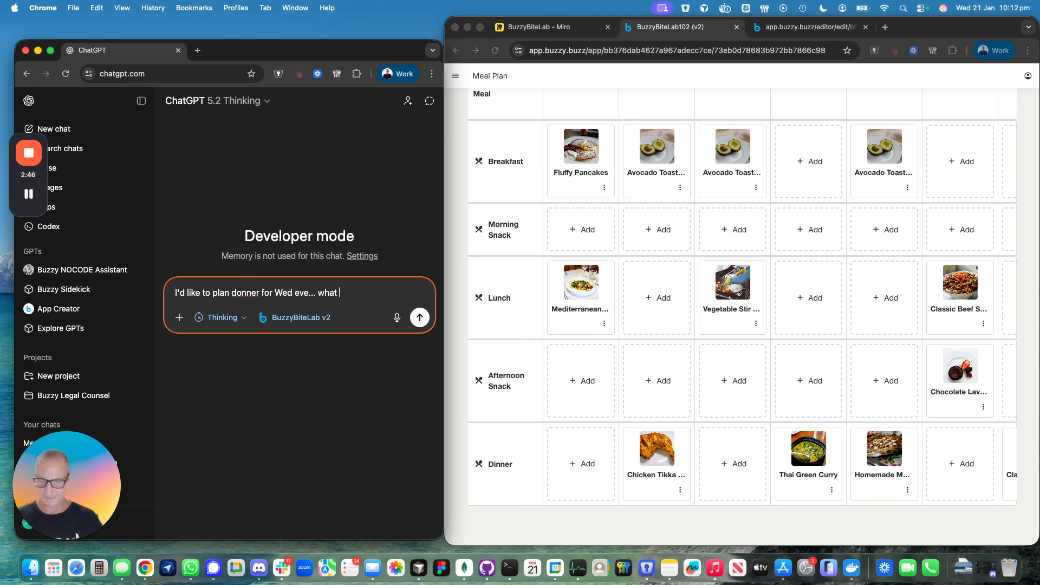
{"action": "type", "text": "vege"}
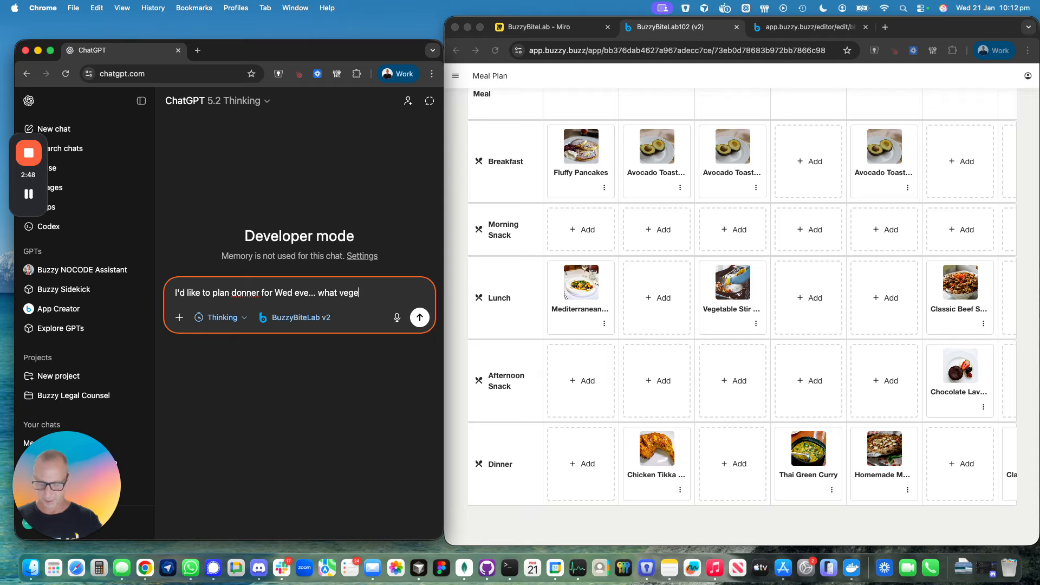
{"action": "type", "text": "tarian receipes are th"}
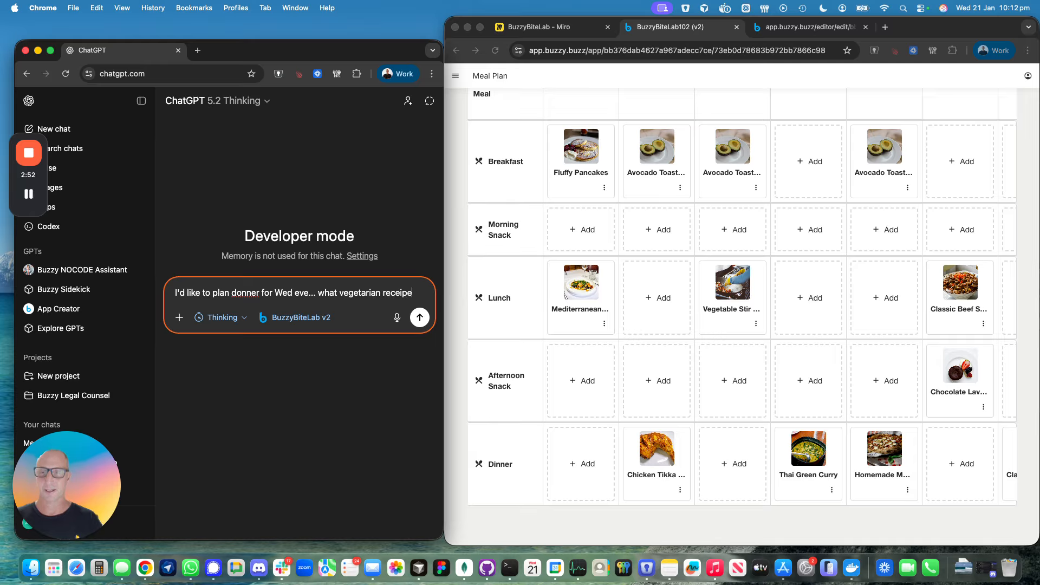
{"action": "key", "text": "BackSpace"}
{"action": "key", "text": "BackSpace"}
{"action": "key", "text": "BackSpace"}
{"action": "key", "text": "BackSpace"}
{"action": "key", "text": "BackSpace"}
{"action": "key", "text": "BackSpace"}
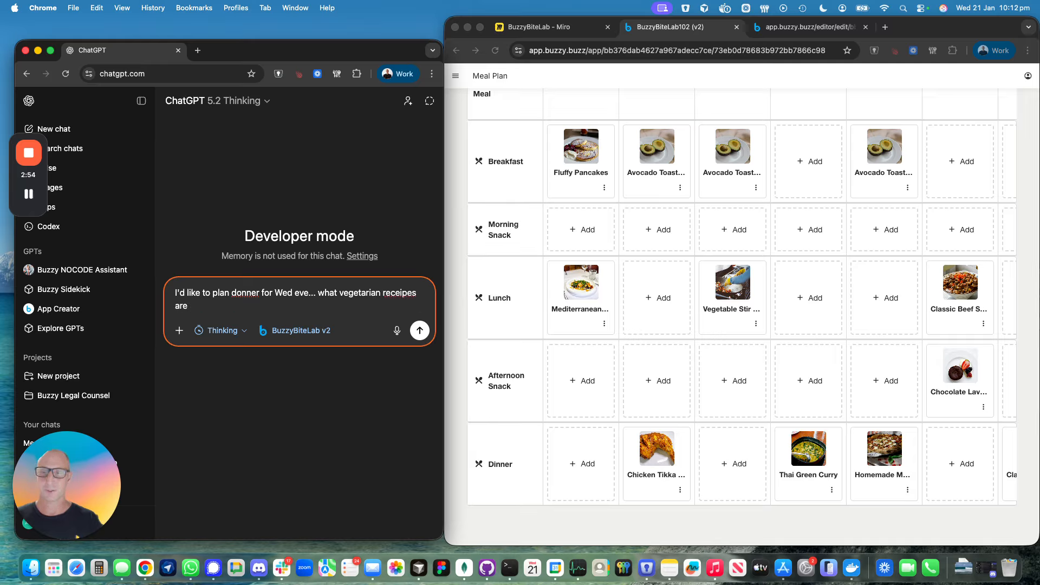
{"action": "type", "text": "would y"}
{"action": "type", "text": "ou like"}
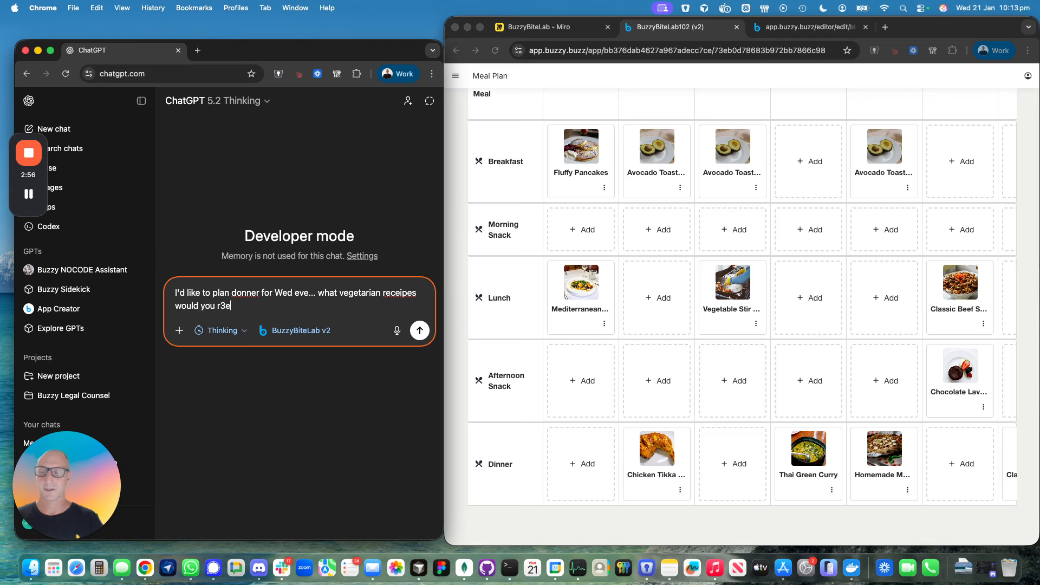
{"action": "key", "text": "BackSpace"}
{"action": "key", "text": "BackSpace"}
{"action": "key", "text": "BackSpace"}
{"action": "key", "text": "BackSpace"}
{"action": "type", "text": "recommend?"}
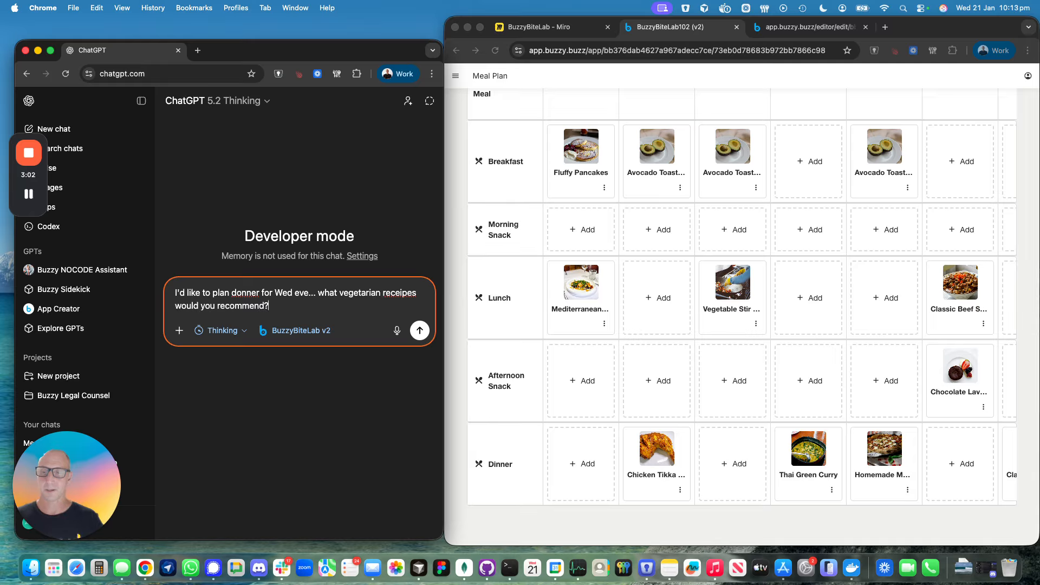
{"action": "key", "text": "Return"}
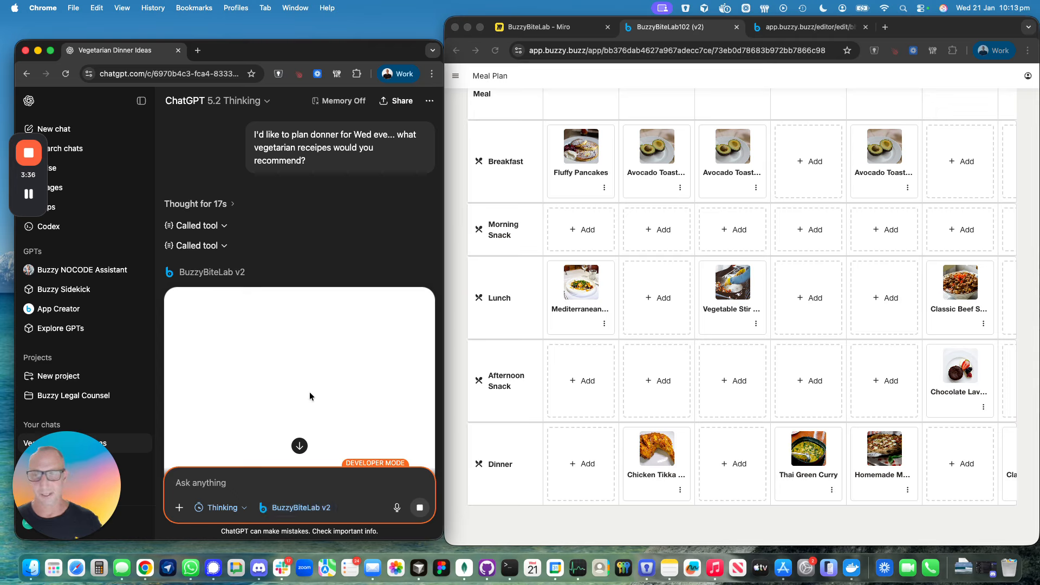
- Look through the embedded BuzzyBiteLab recipe list and read the vegetarian dinner suggestions in ChatGPT's reply
{"action": "scroll", "coordinate": [351, 247], "scroll_direction": "down", "scroll_amount": 4}
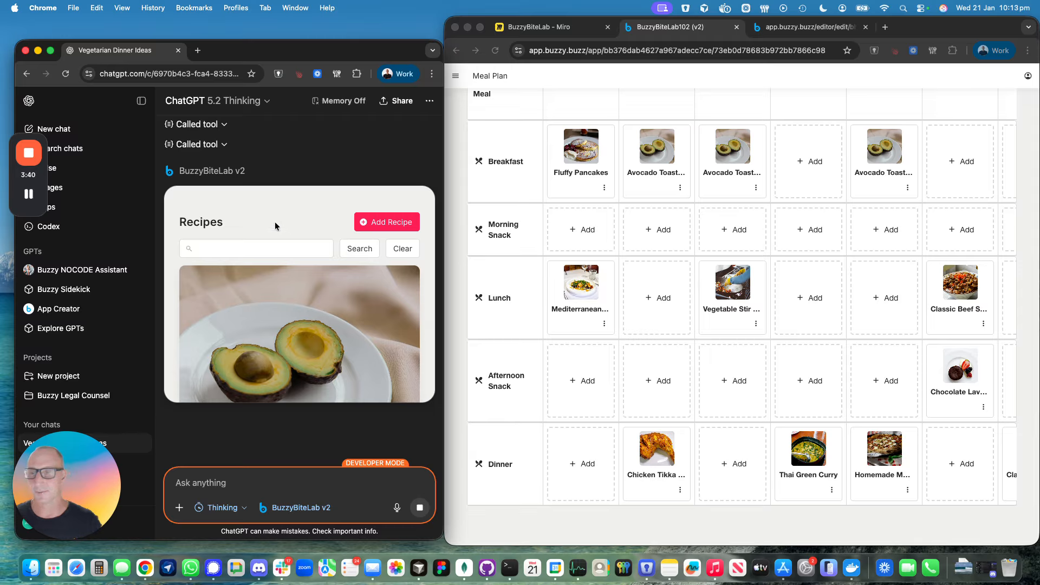
{"action": "scroll", "coordinate": [274, 326], "scroll_direction": "down", "scroll_amount": 5}
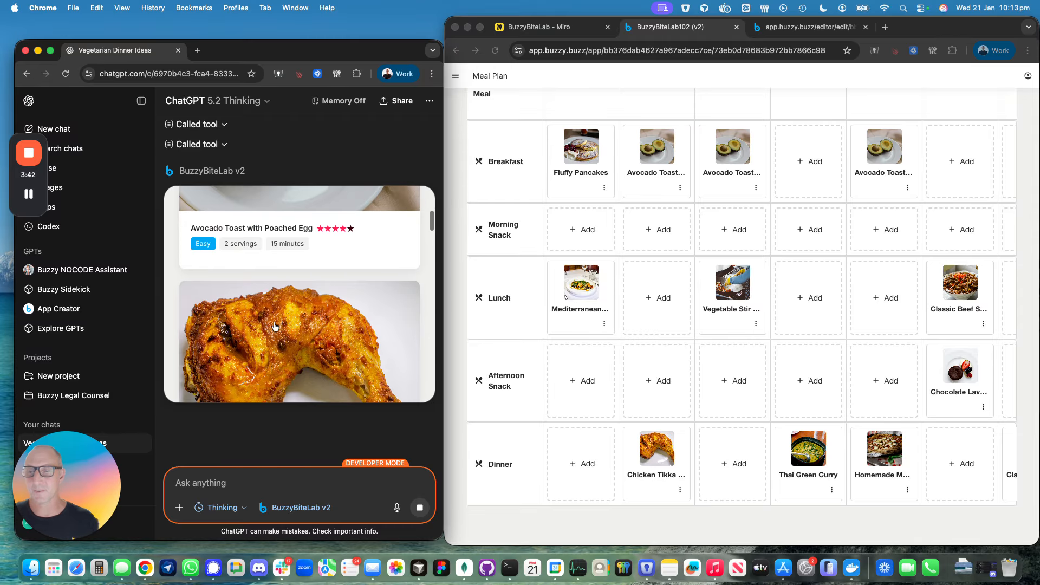
{"action": "scroll", "coordinate": [275, 326], "scroll_direction": "down", "scroll_amount": 1}
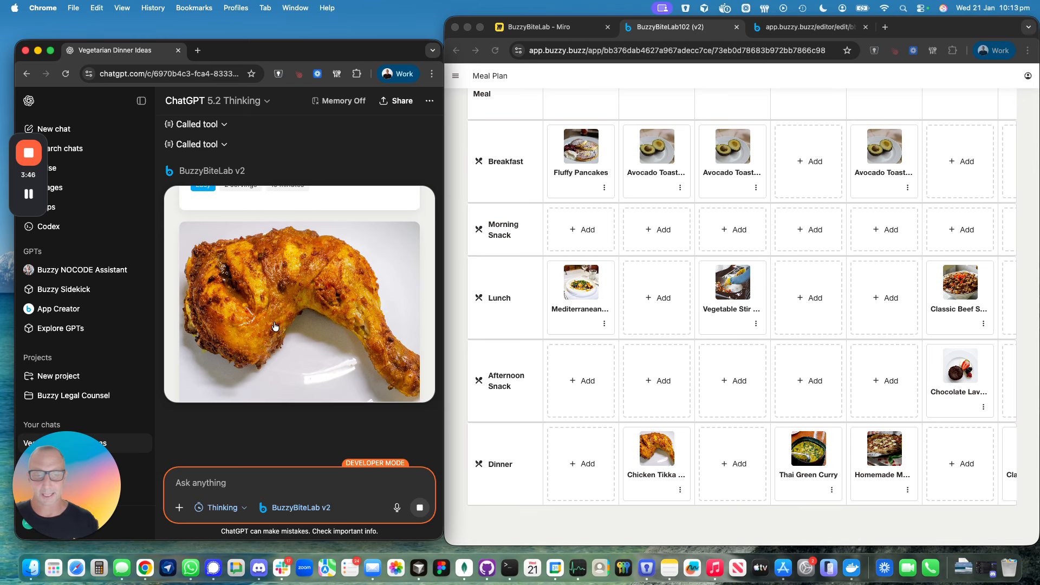
{"action": "scroll", "coordinate": [275, 325], "scroll_direction": "down", "scroll_amount": 5}
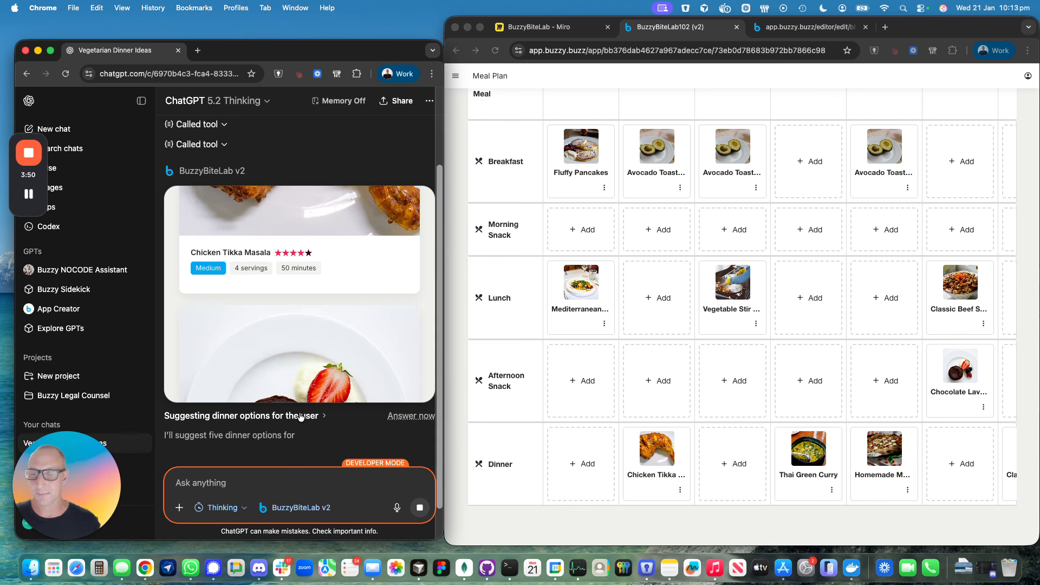
{"action": "scroll", "coordinate": [302, 417], "scroll_direction": "down", "scroll_amount": 1}
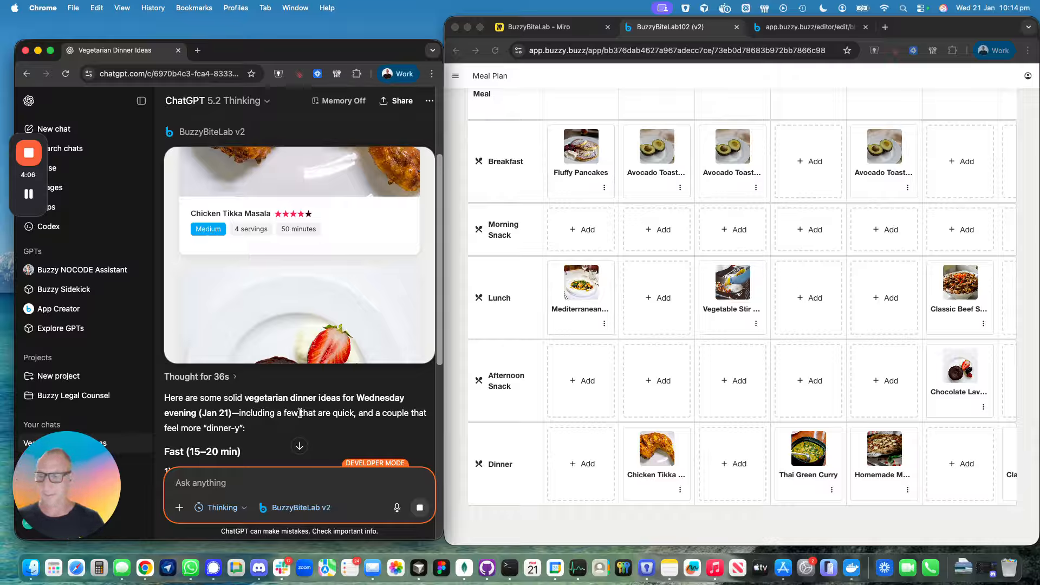
{"action": "scroll", "coordinate": [299, 413], "scroll_direction": "down", "scroll_amount": 5}
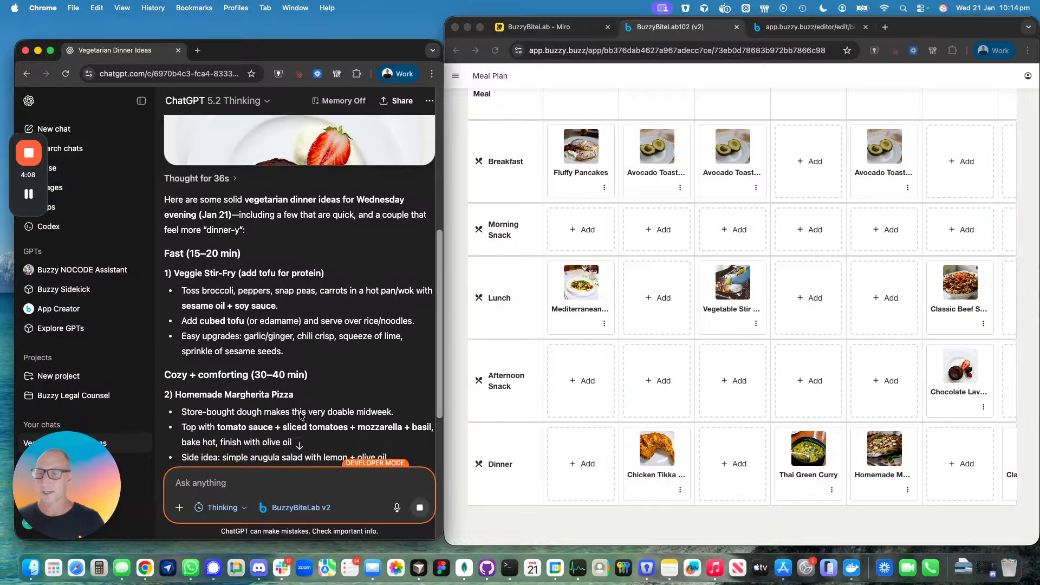
{"action": "scroll", "coordinate": [300, 415], "scroll_direction": "down", "scroll_amount": 4}
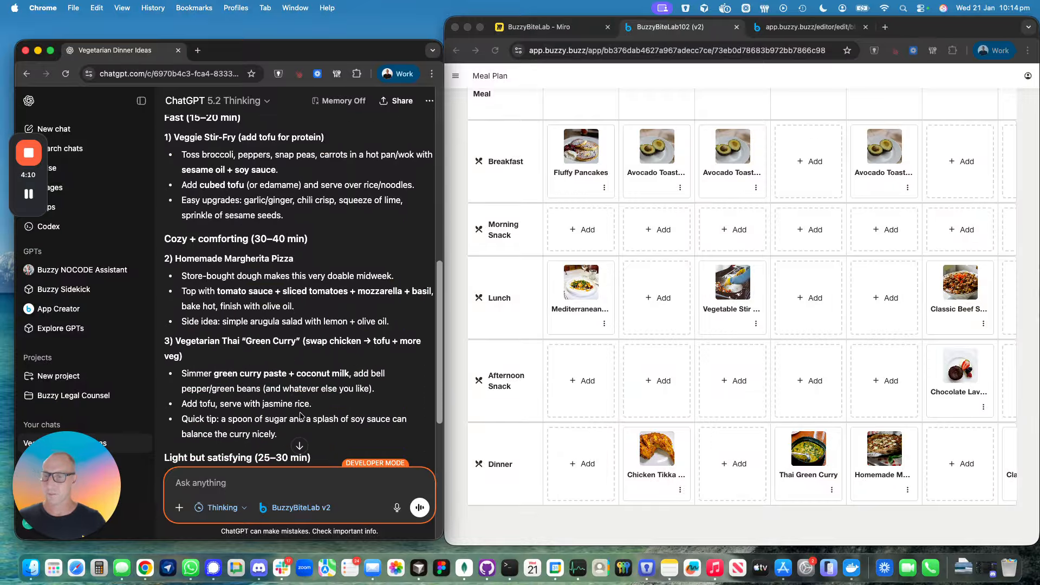
{"action": "scroll", "coordinate": [301, 415], "scroll_direction": "down", "scroll_amount": 5}
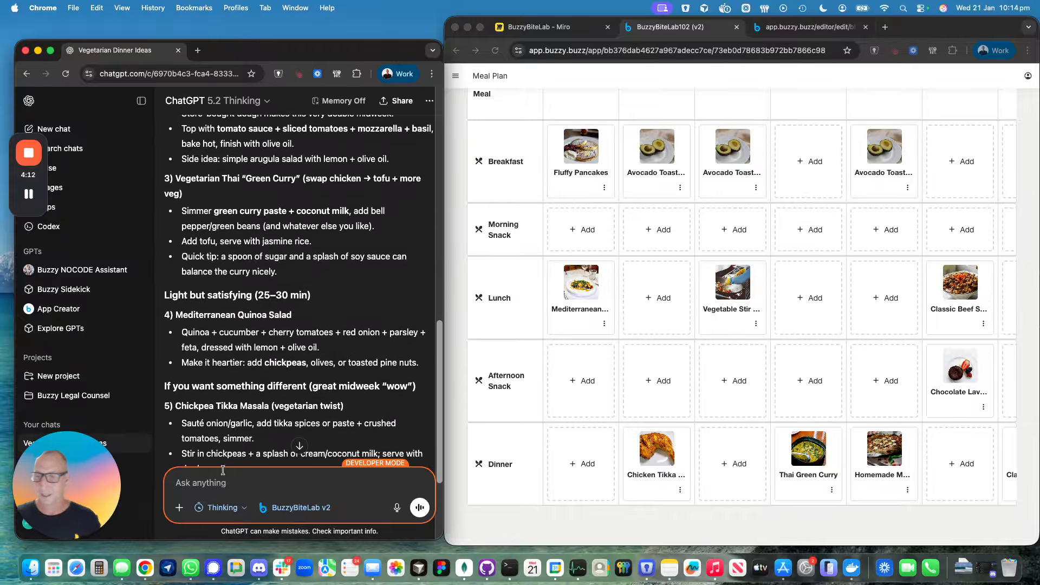
- Reply to the dinner suggestions in the chat with "lets go with the stirfry"
{"action": "left_click", "coordinate": [215, 483]}
{"action": "type", "text": "lets"}
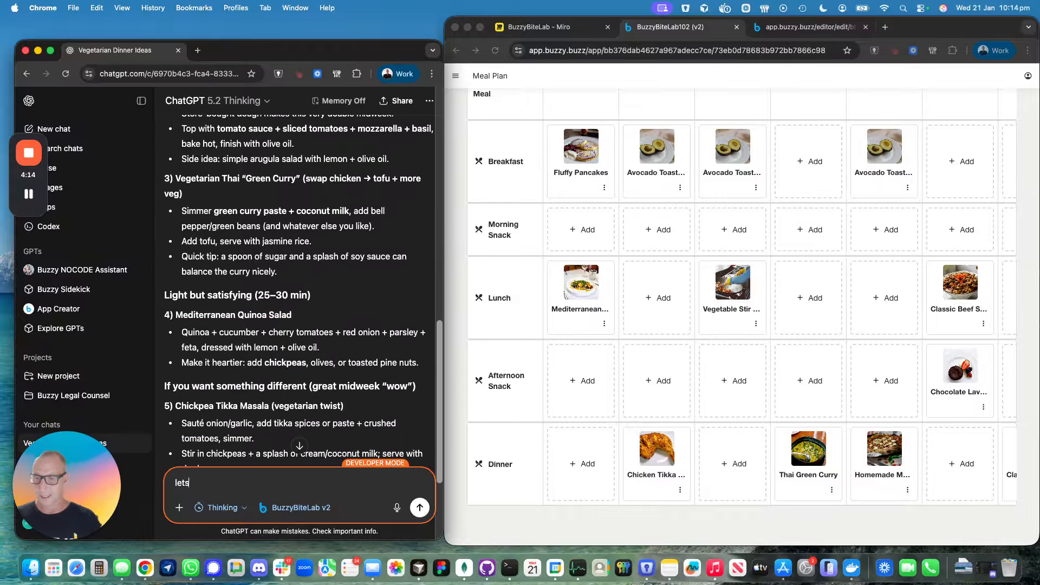
{"action": "type", "text": " go with the "}
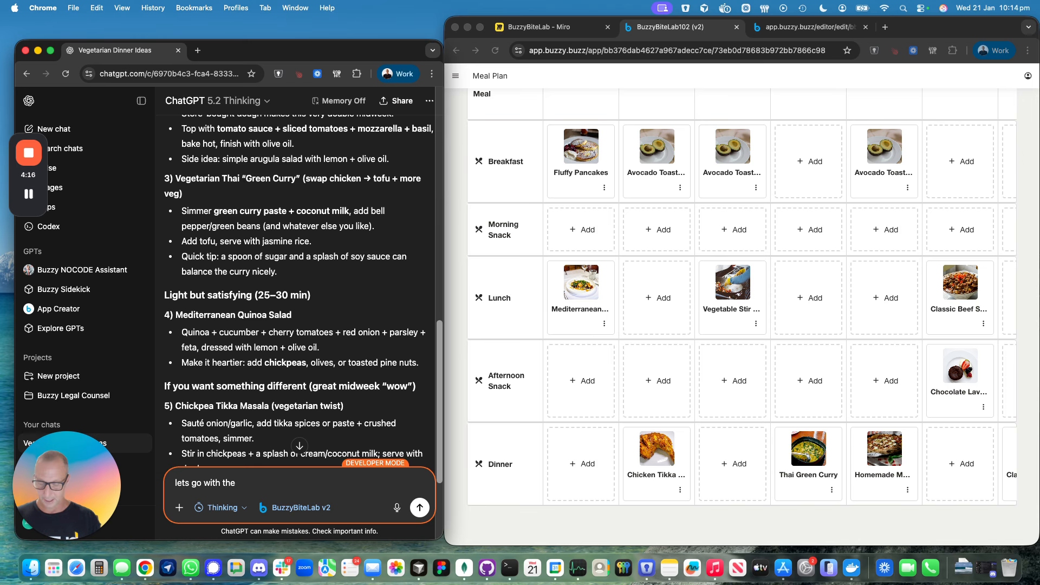
{"action": "type", "text": "stirfry"}
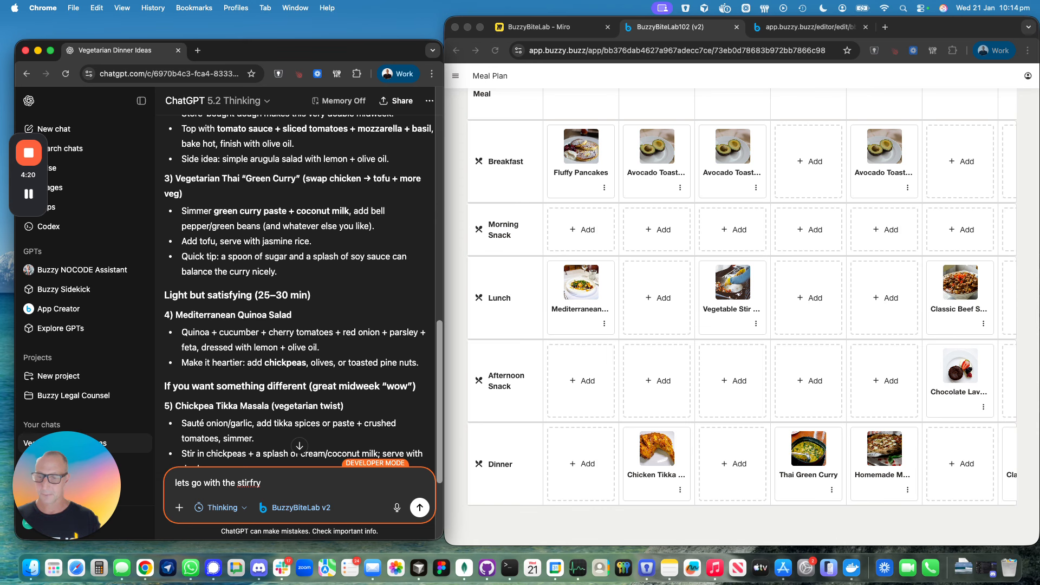
{"action": "key", "text": "Return"}
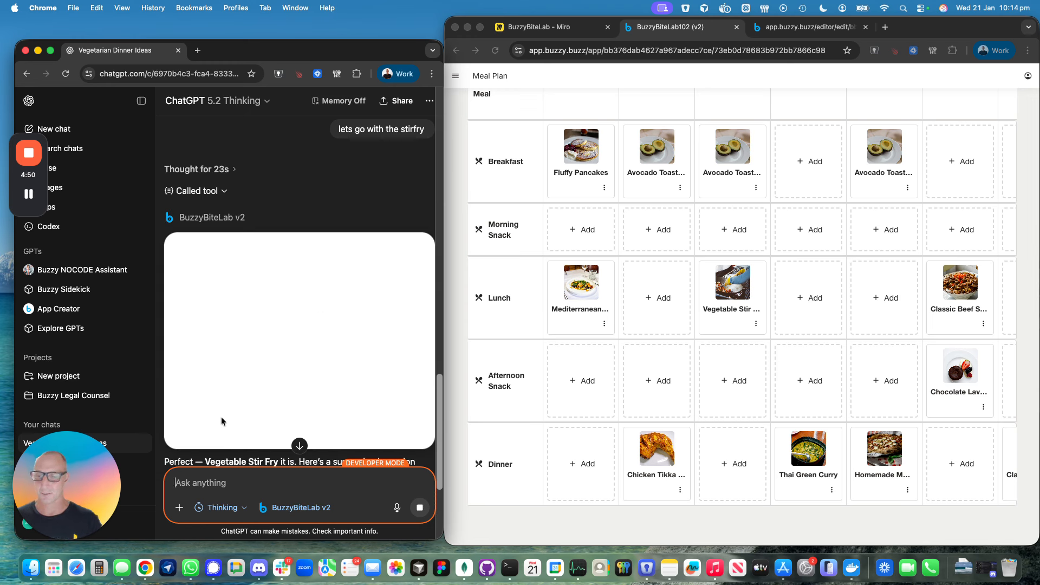
- Read ChatGPT's vegetable stir fry reply, covering the ingredients, cooking steps, quick upgrades and shopping list
{"action": "scroll", "coordinate": [221, 417], "scroll_direction": "down", "scroll_amount": 3}
{"action": "scroll", "coordinate": [222, 420], "scroll_direction": "down", "scroll_amount": 3}
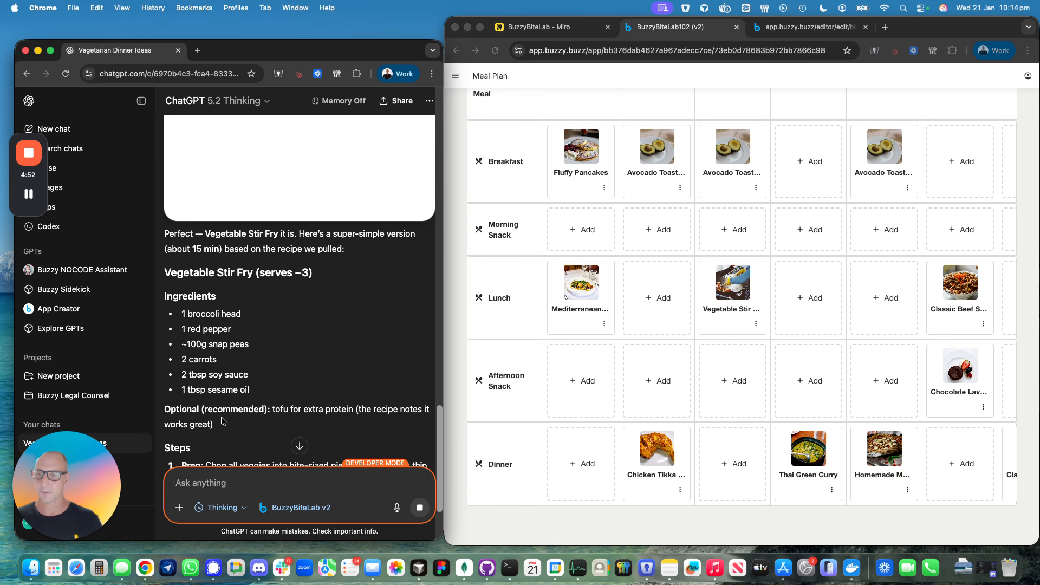
{"action": "scroll", "coordinate": [221, 421], "scroll_direction": "down", "scroll_amount": 5}
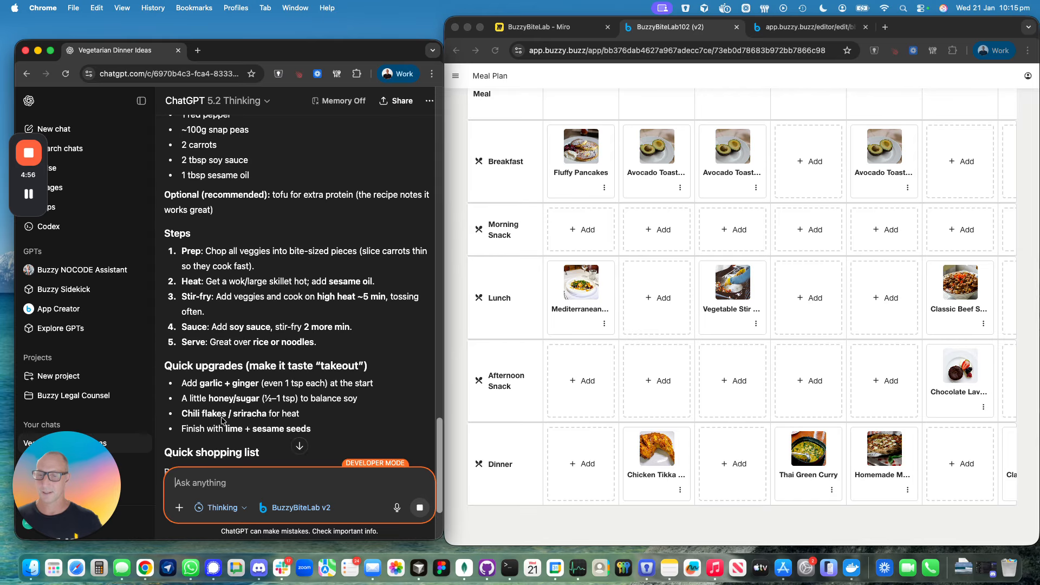
{"action": "scroll", "coordinate": [221, 420], "scroll_direction": "down", "scroll_amount": 2}
{"action": "scroll", "coordinate": [221, 420], "scroll_direction": "down", "scroll_amount": 2}
{"action": "scroll", "coordinate": [222, 420], "scroll_direction": "down", "scroll_amount": 2}
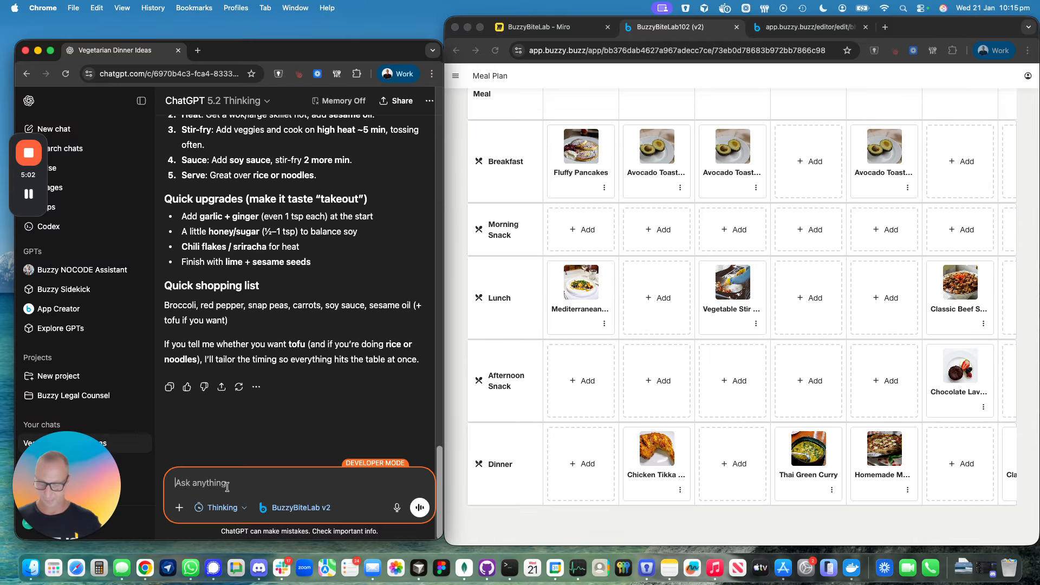
- Send ChatGPT the message "add it to my meal plan for Wed eve/dinner" and read through its reply and embedded meal plan
{"action": "type", "text": "ca. g"}
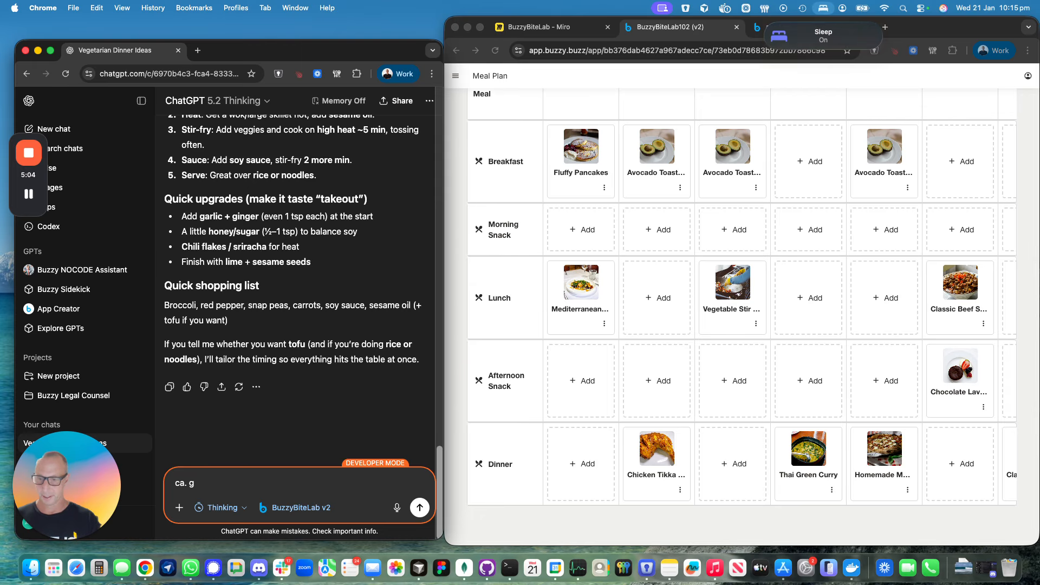
{"action": "type", "text": "ddd"}
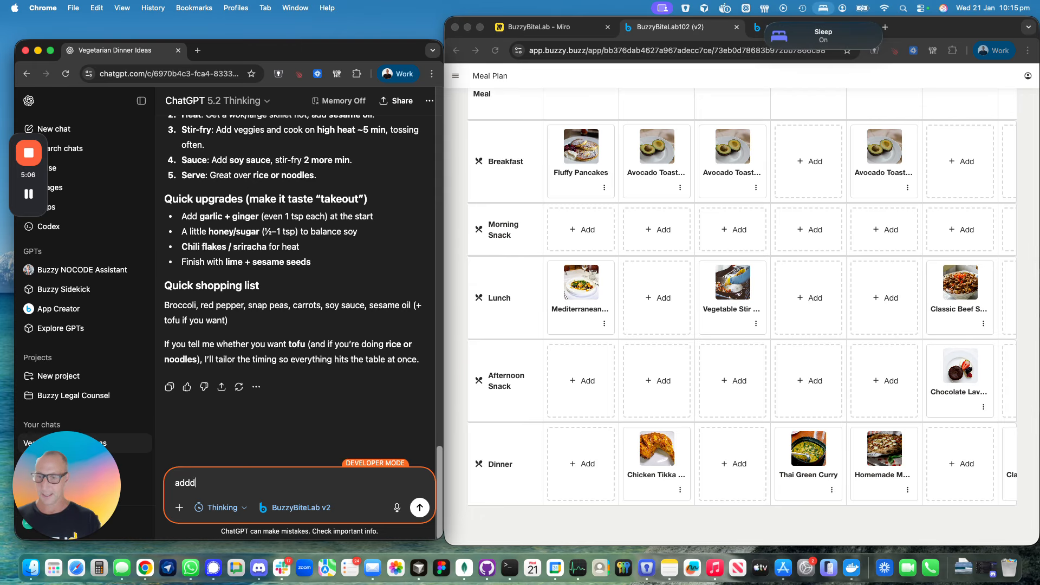
{"action": "key", "text": "BackSpace"}
{"action": "type", "text": " it "}
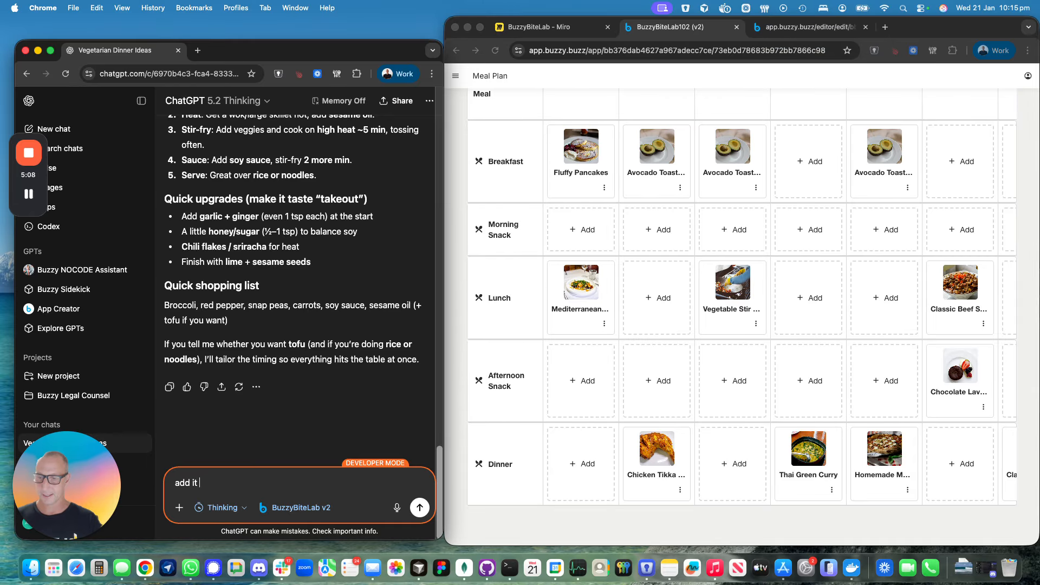
{"action": "type", "text": "to my meal plan for Wed"}
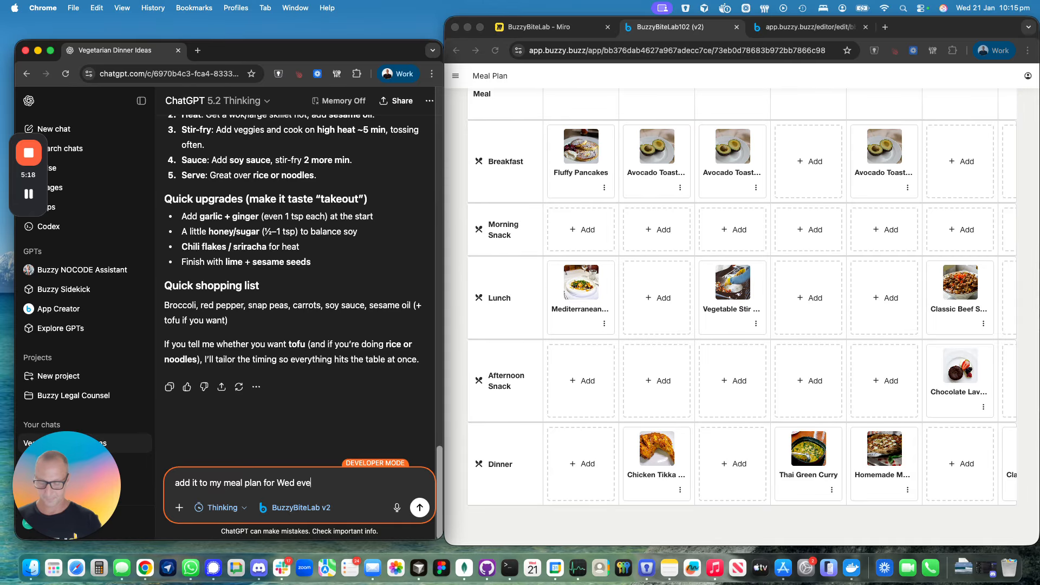
{"action": "type", "text": "eve/dinner"}
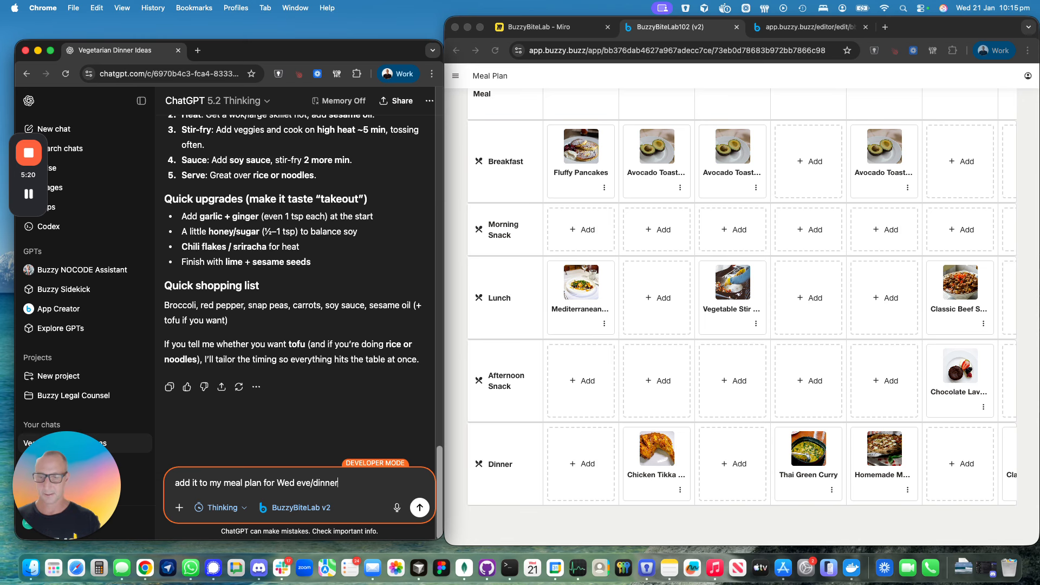
{"action": "key", "text": "Return"}
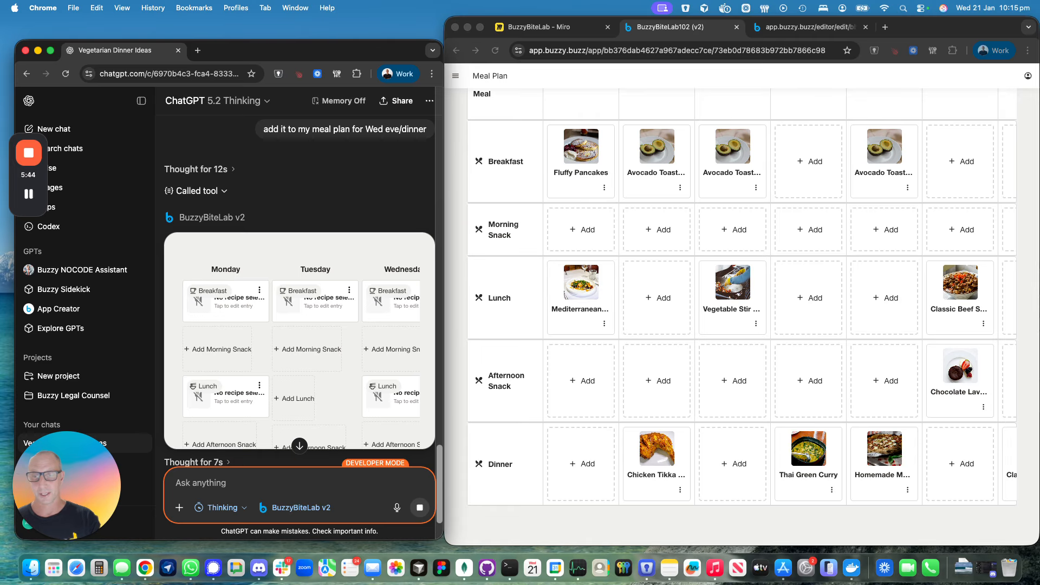
{"action": "scroll", "coordinate": [271, 400], "scroll_direction": "down", "scroll_amount": 5}
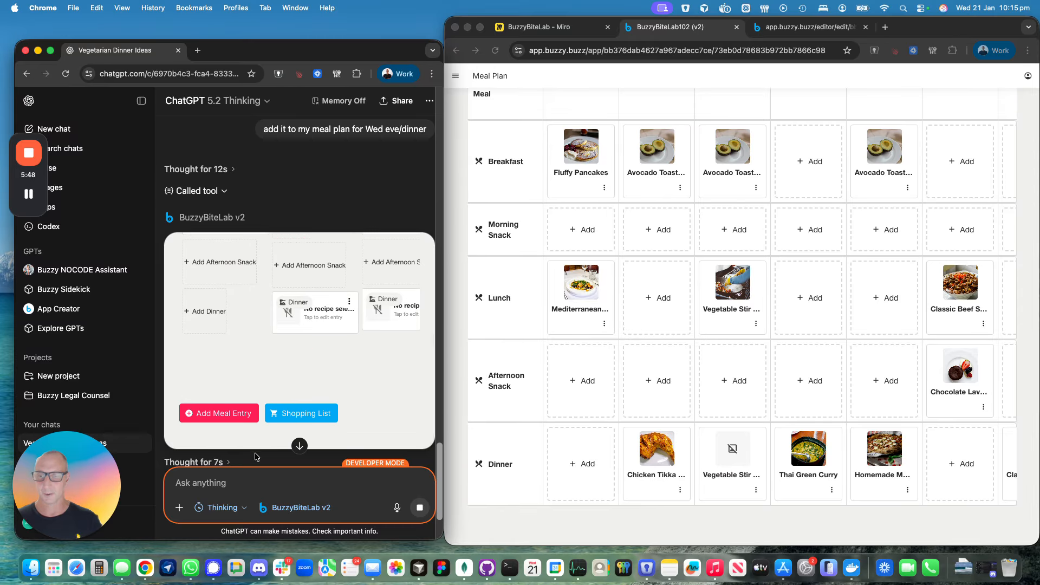
{"action": "scroll", "coordinate": [255, 465], "scroll_direction": "down", "scroll_amount": 3}
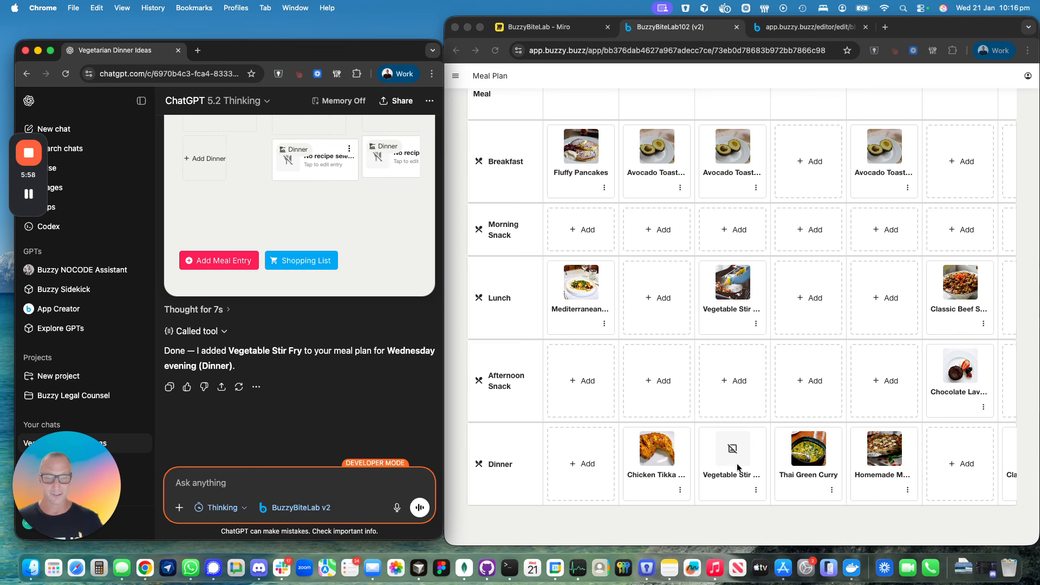
- Edit the Wednesday Dinner entry in the BuzzyBiteLab meal plan, set its recipe to Vegetable Stir Fry and save it
{"action": "left_click", "coordinate": [735, 464]}
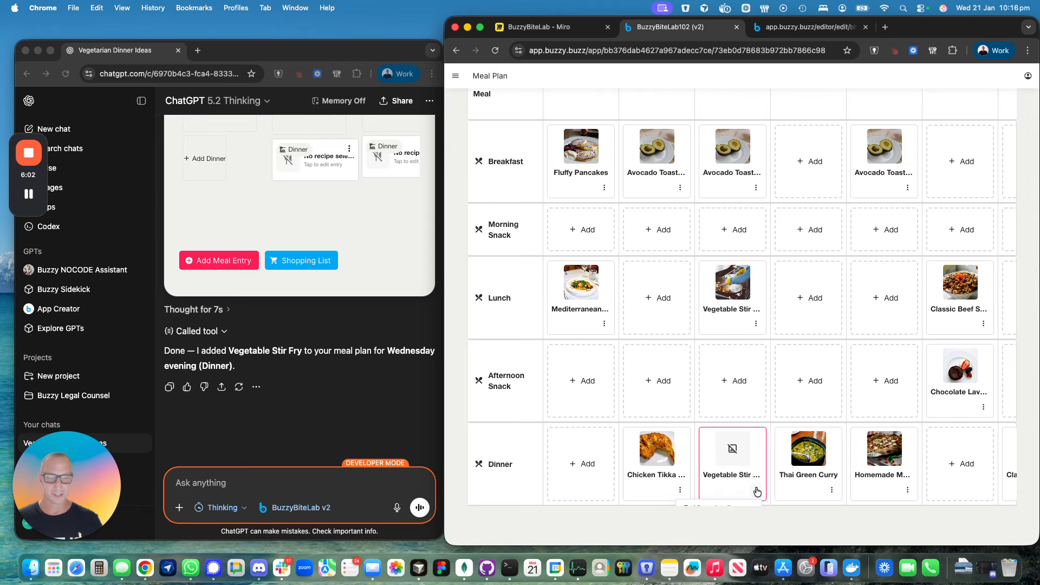
{"action": "scroll", "coordinate": [750, 490], "scroll_direction": "down", "scroll_amount": 2}
{"action": "left_click", "coordinate": [721, 462]}
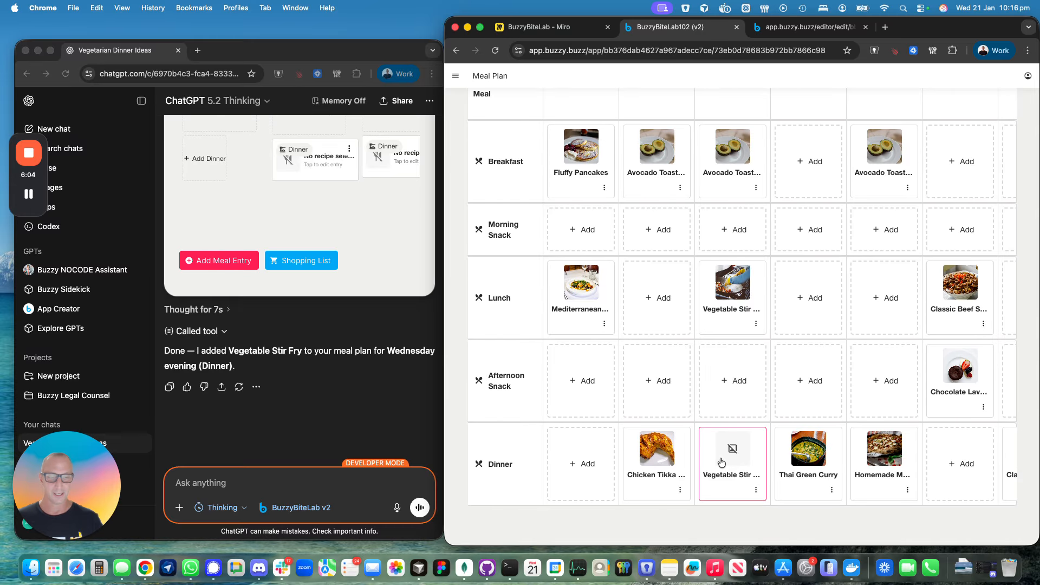
{"action": "left_click", "coordinate": [726, 472]}
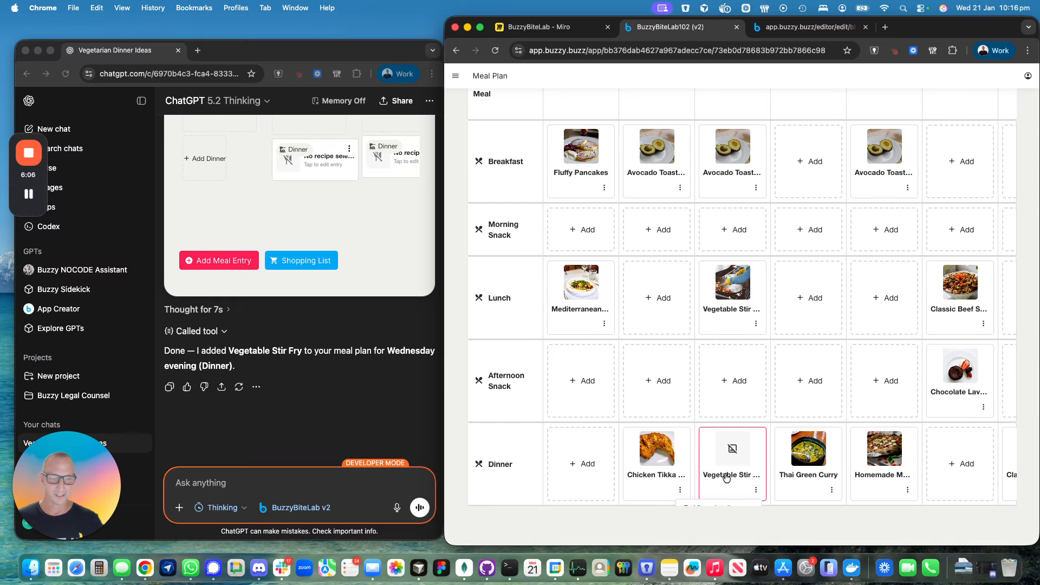
{"action": "scroll", "coordinate": [726, 478], "scroll_direction": "down", "scroll_amount": 2}
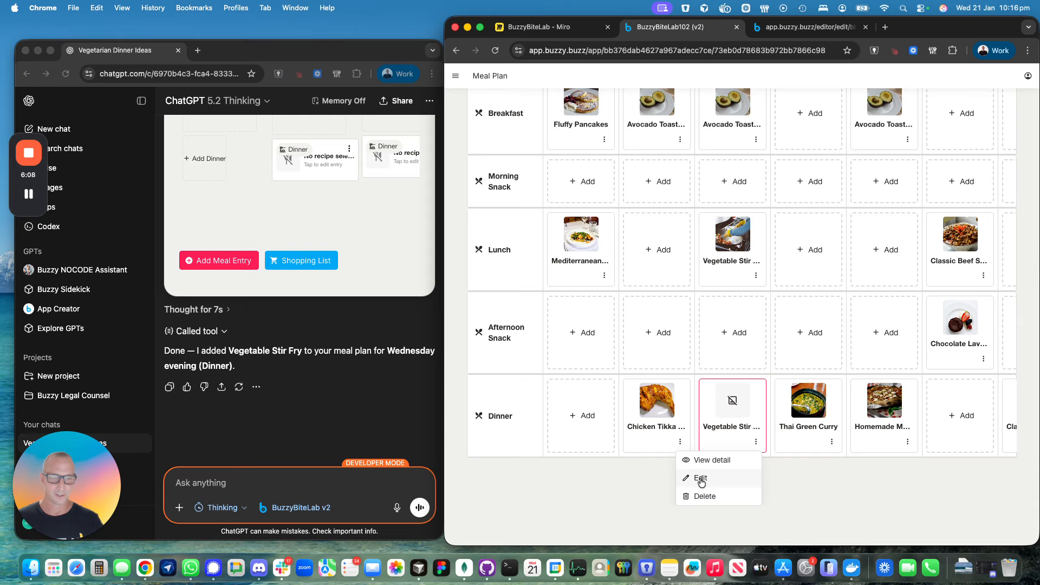
{"action": "left_click", "coordinate": [700, 479]}
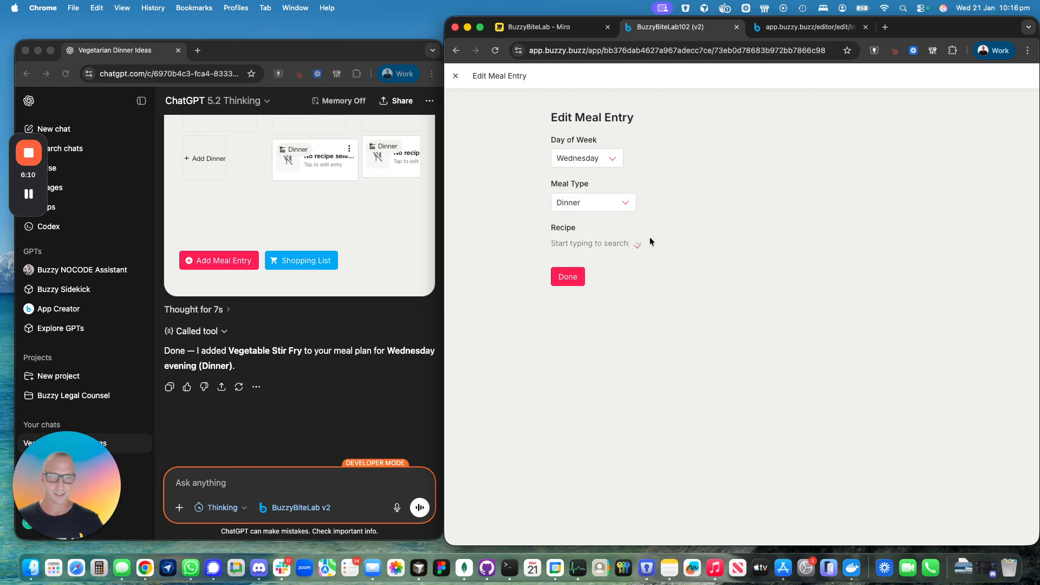
{"action": "left_click", "coordinate": [618, 241]}
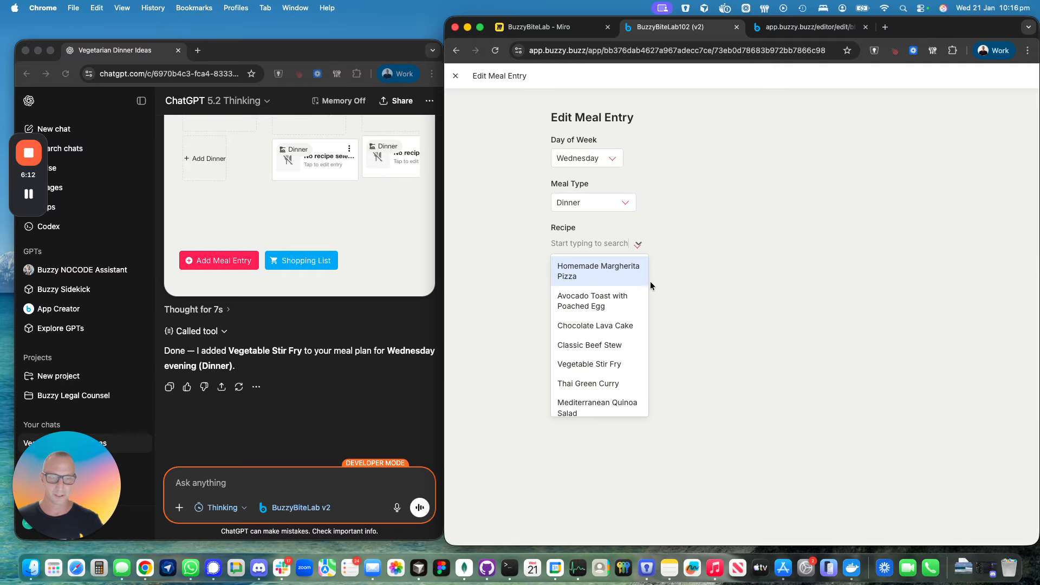
{"action": "scroll", "coordinate": [633, 395], "scroll_direction": "down", "scroll_amount": 3}
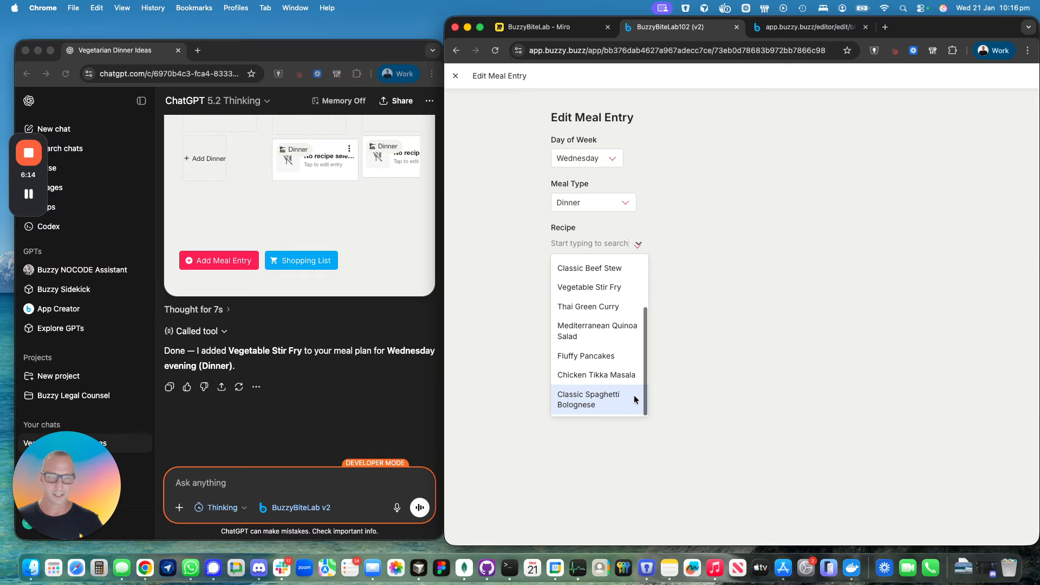
{"action": "scroll", "coordinate": [609, 365], "scroll_direction": "up", "scroll_amount": 2}
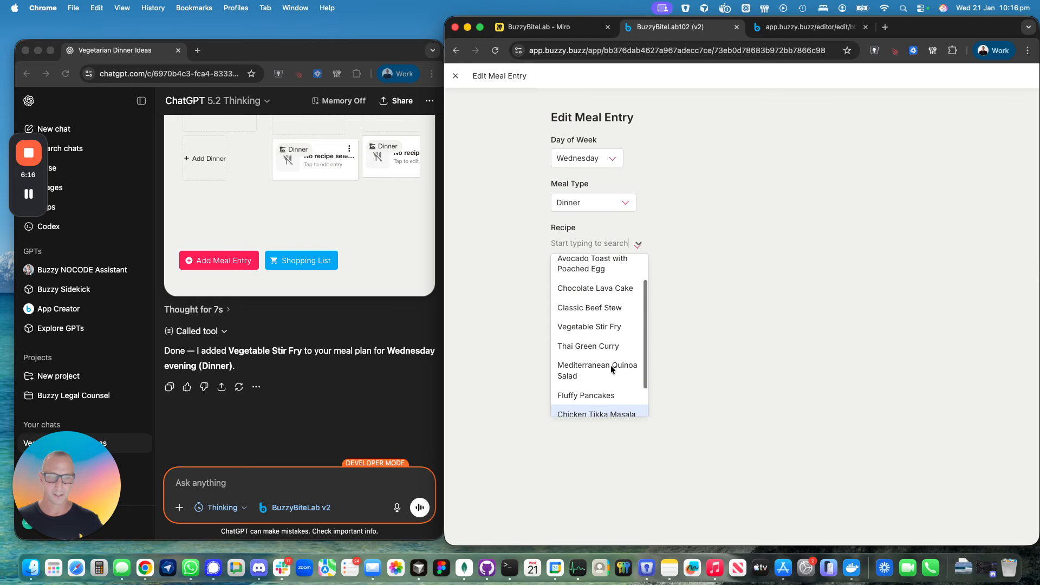
{"action": "left_click", "coordinate": [589, 327]}
{"action": "left_click", "coordinate": [567, 276]}
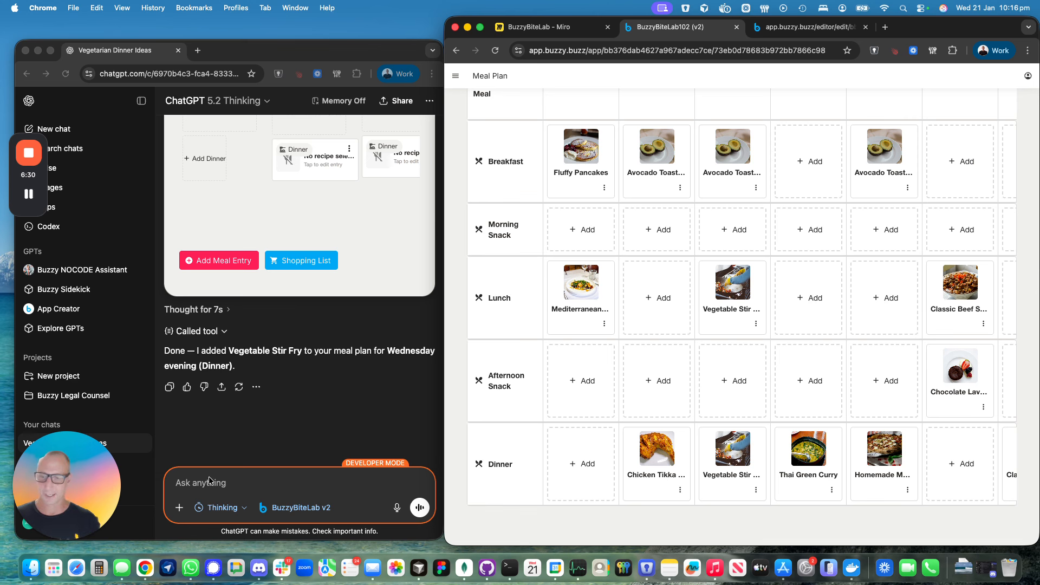
- Send ChatGPT the message "can you add all the ingredients to my shopping list"
{"action": "left_click", "coordinate": [200, 487]}
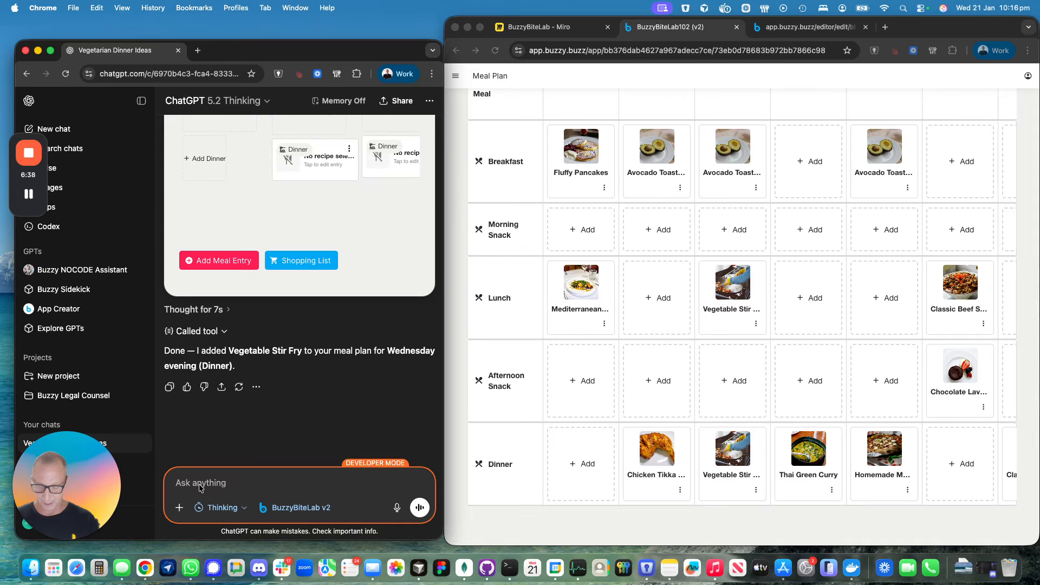
{"action": "type", "text": "can you"}
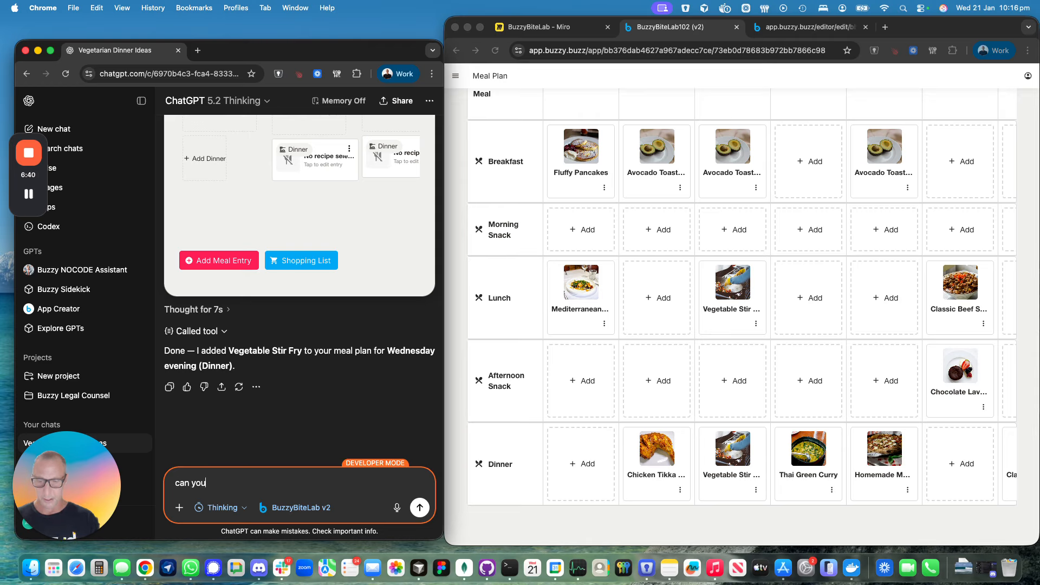
{"action": "type", "text": " add all the"}
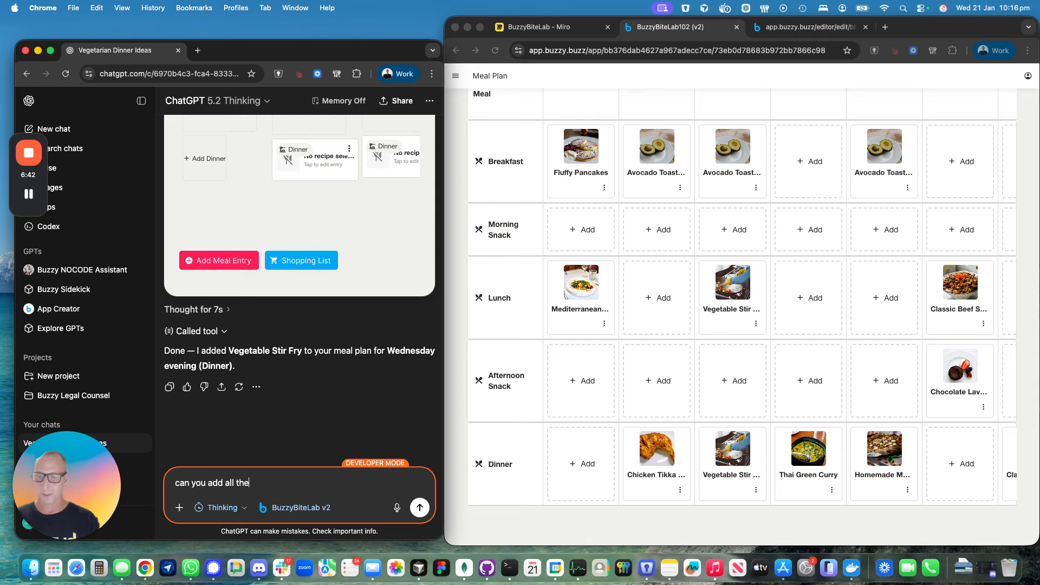
{"action": "type", "text": " ingredi"}
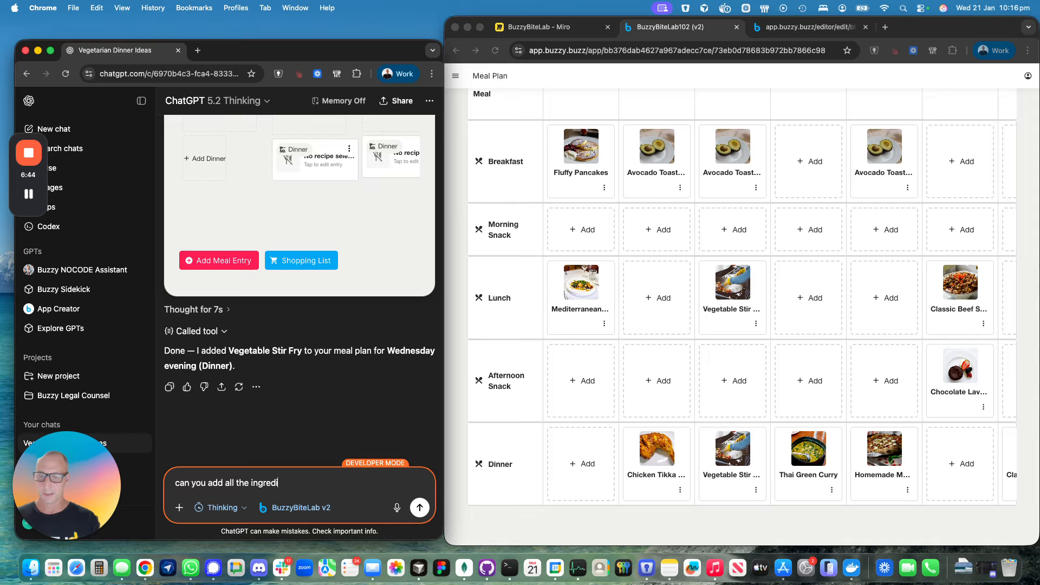
{"action": "type", "text": "ans"}
{"action": "type", "text": "s to my sh"}
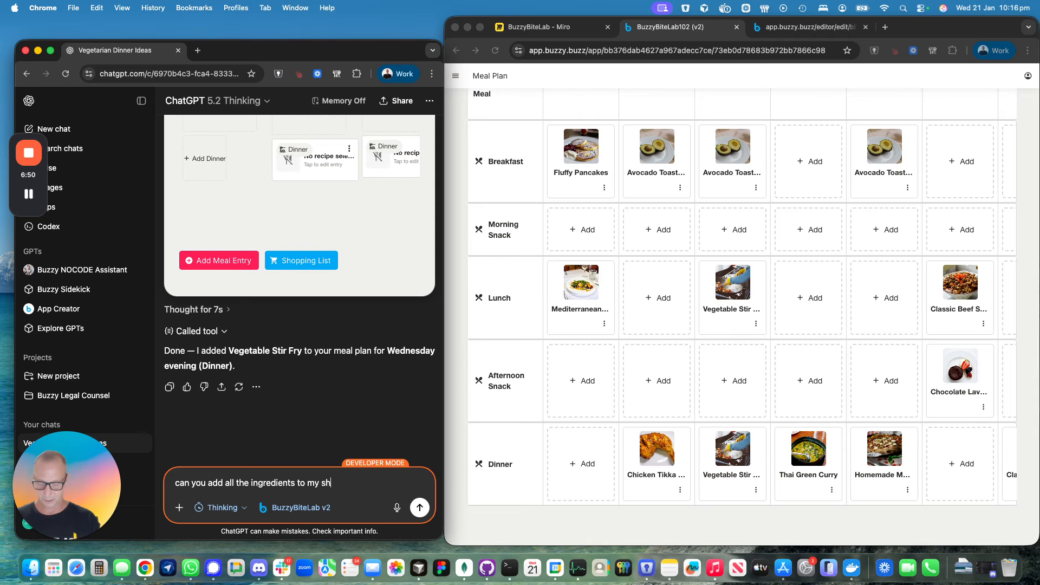
{"action": "type", "text": "opping list"}
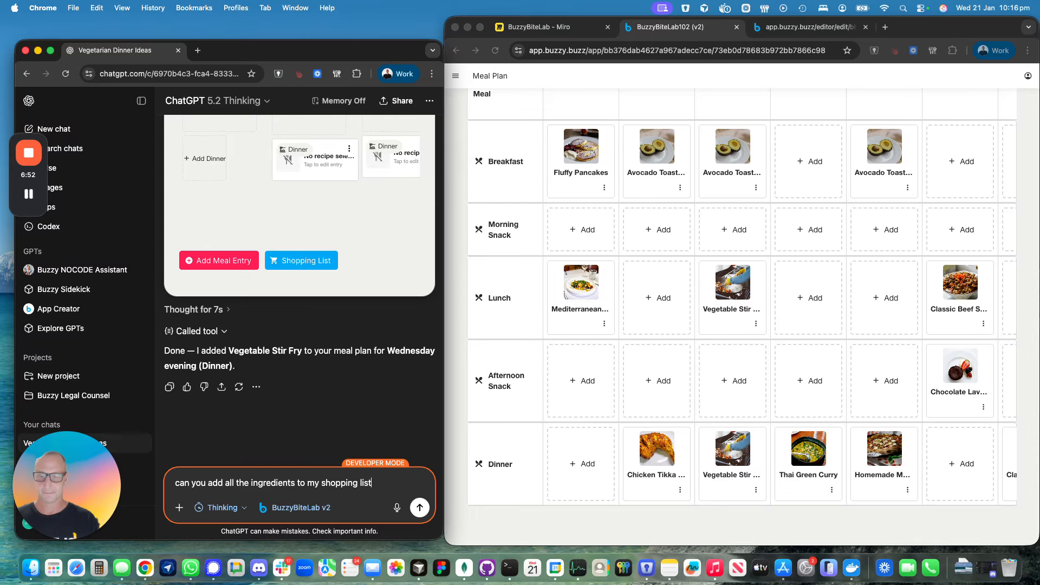
{"action": "key", "text": "Return"}
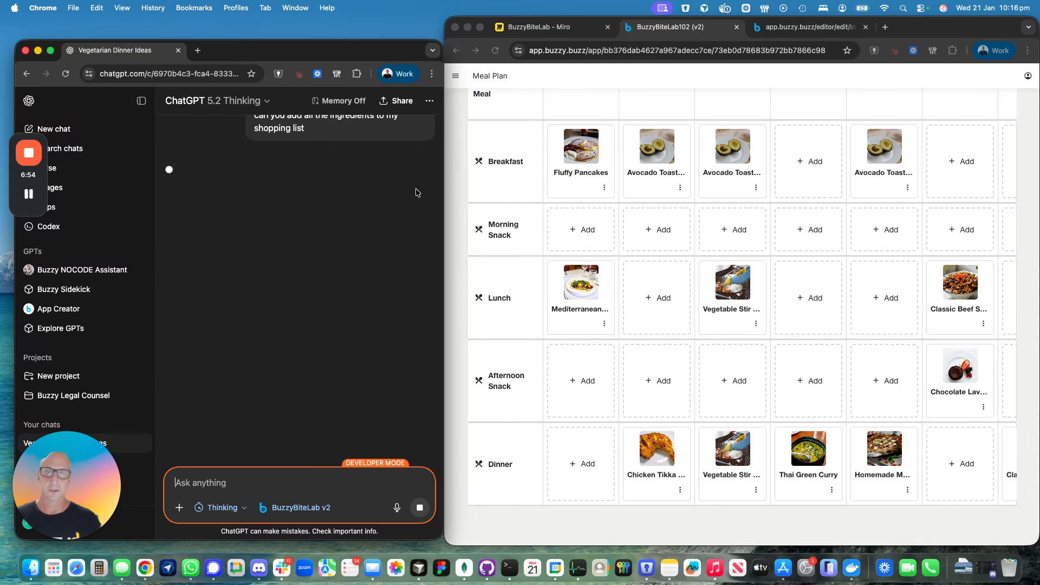
- Open the Shopping List page in the BuzzyBiteLab app and check its items against the list embedded in ChatGPT's reply
{"action": "left_click", "coordinate": [460, 78]}
{"action": "left_click", "coordinate": [456, 77]}
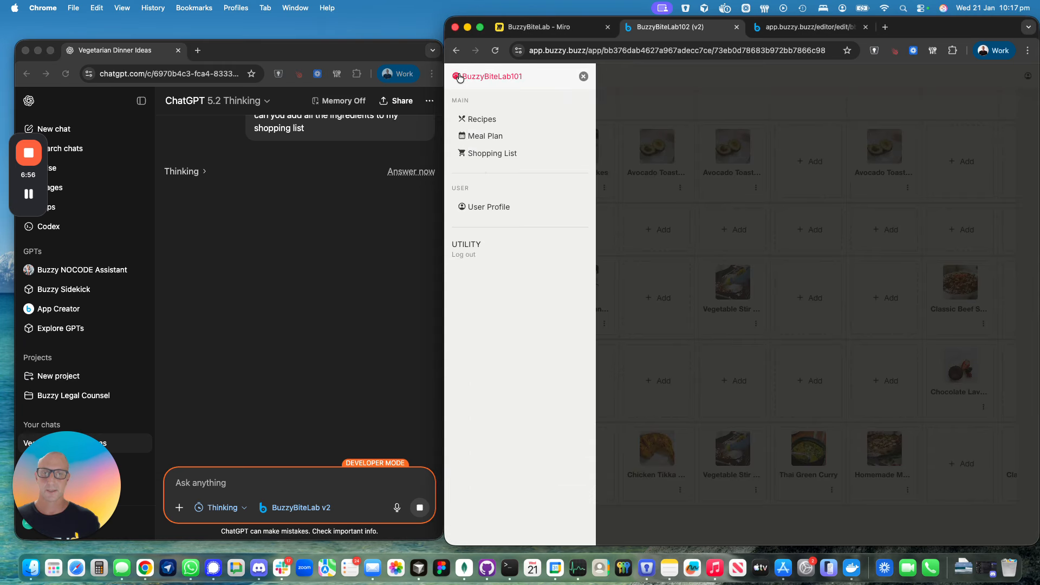
{"action": "left_click", "coordinate": [484, 154]}
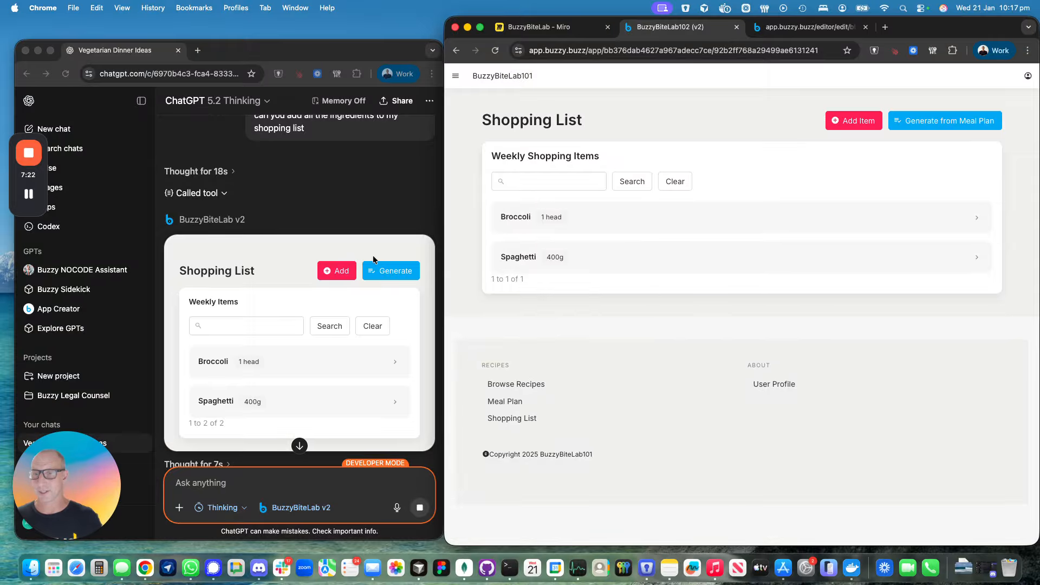
{"action": "scroll", "coordinate": [371, 259], "scroll_direction": "down", "scroll_amount": 1}
{"action": "scroll", "coordinate": [372, 211], "scroll_direction": "down", "scroll_amount": 2}
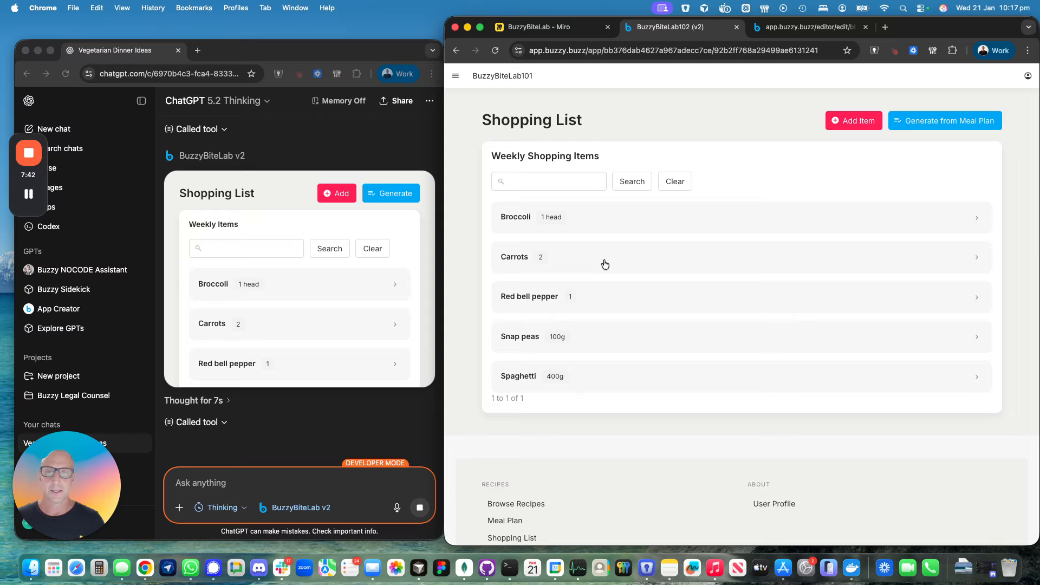
- Switch to the Buzzy Workspace editor for BuzzyBiteLab102 (v2), widen the browser window and collapse the navigation sidebar
{"action": "left_click", "coordinate": [813, 30]}
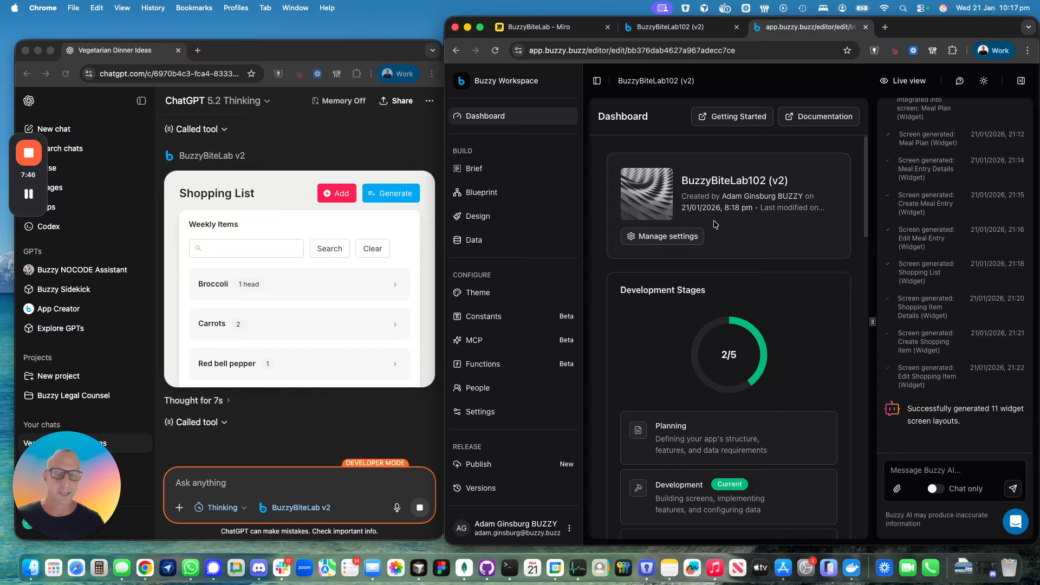
{"action": "left_click_drag", "start_coordinate": [445, 361], "coordinate": [137, 336]}
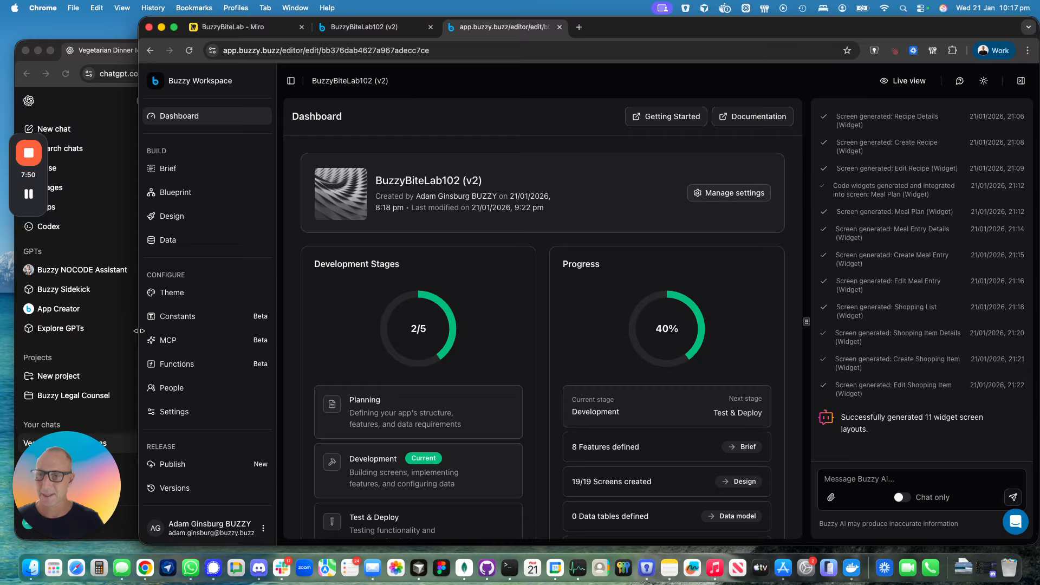
{"action": "left_click", "coordinate": [290, 82]}
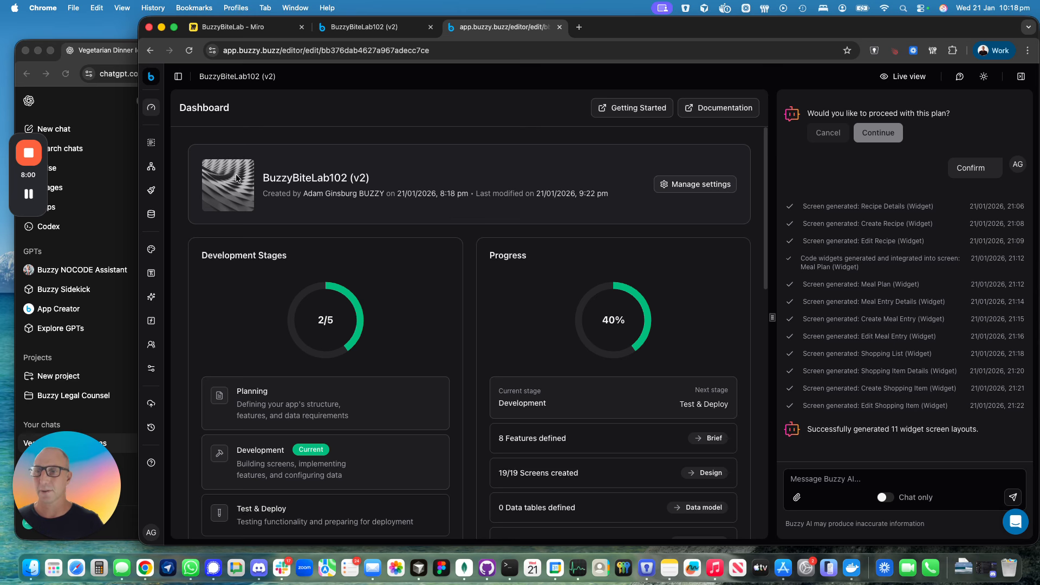
- Open the app's Brief and read through its functions, user roles and data requirements
{"action": "left_click", "coordinate": [153, 144]}
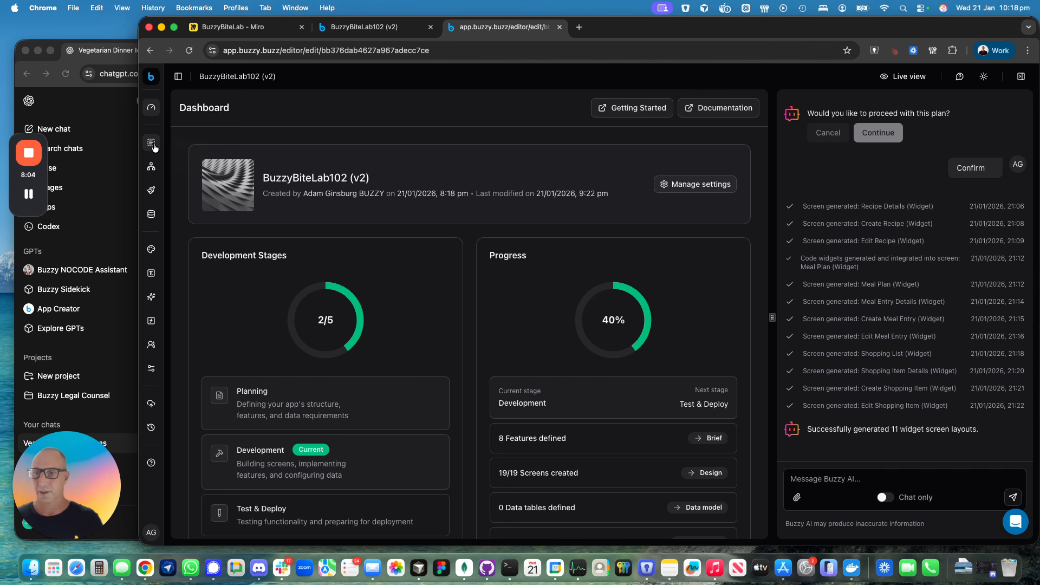
{"action": "scroll", "coordinate": [379, 272], "scroll_direction": "down", "scroll_amount": 2}
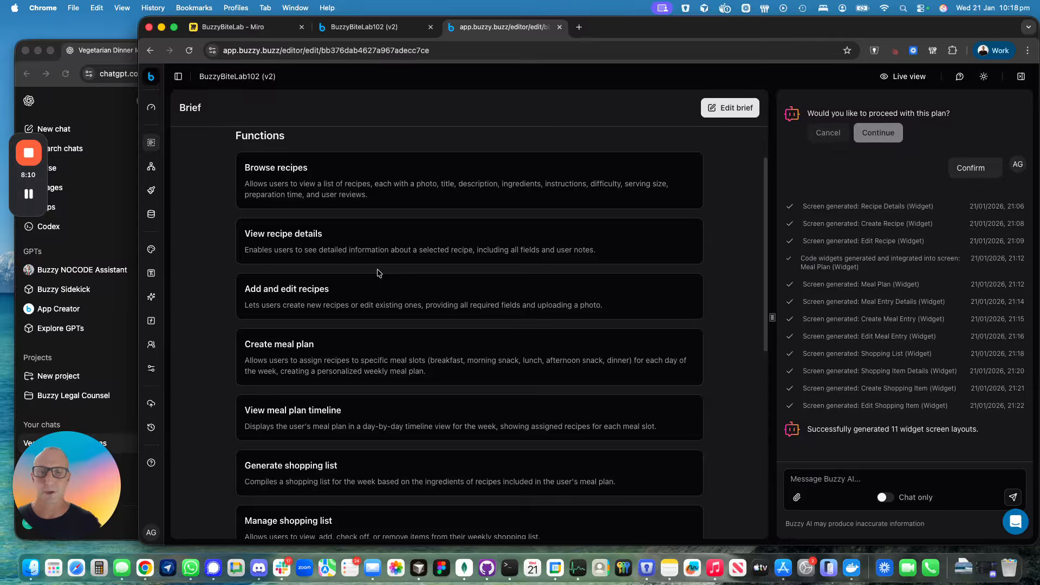
{"action": "scroll", "coordinate": [388, 292], "scroll_direction": "down", "scroll_amount": 5}
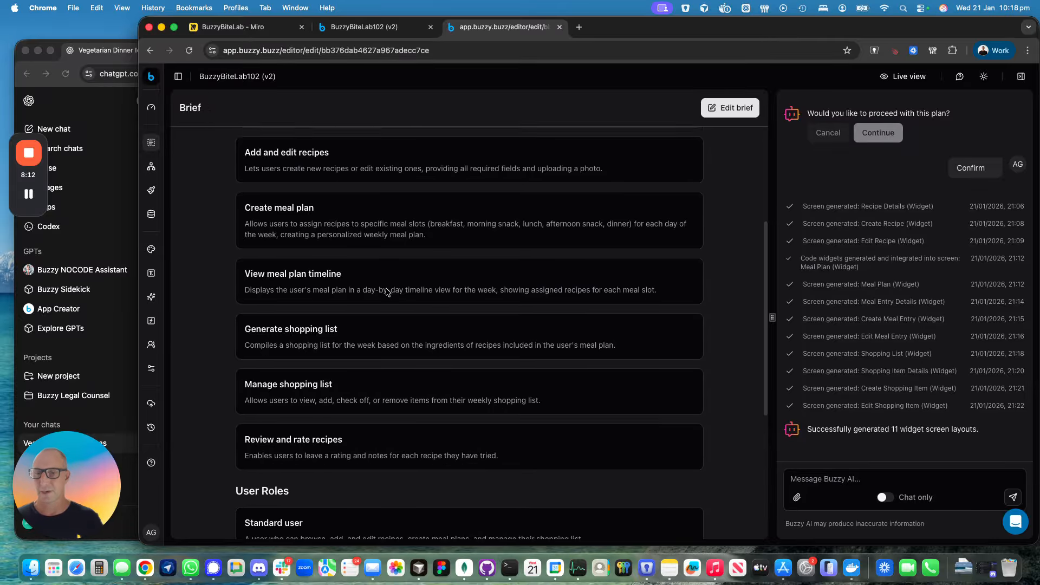
{"action": "scroll", "coordinate": [388, 292], "scroll_direction": "down", "scroll_amount": 8}
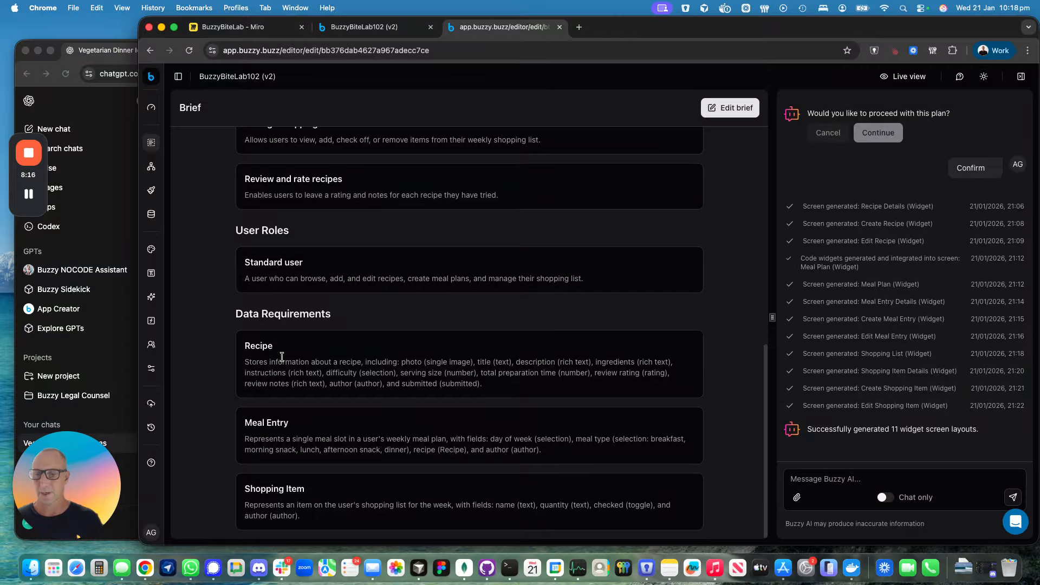
- Open the Blueprint's screen map and examine the recipe, meal plan and shopping list screens under Main Navigation
{"action": "left_click", "coordinate": [151, 168]}
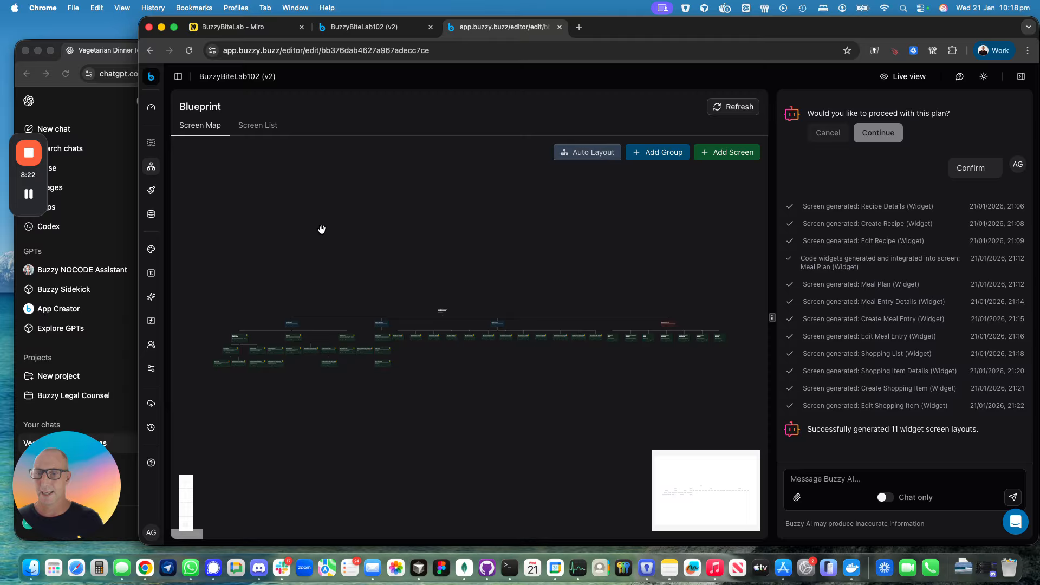
{"action": "scroll", "coordinate": [311, 354], "scroll_direction": "up", "scroll_amount": 5}
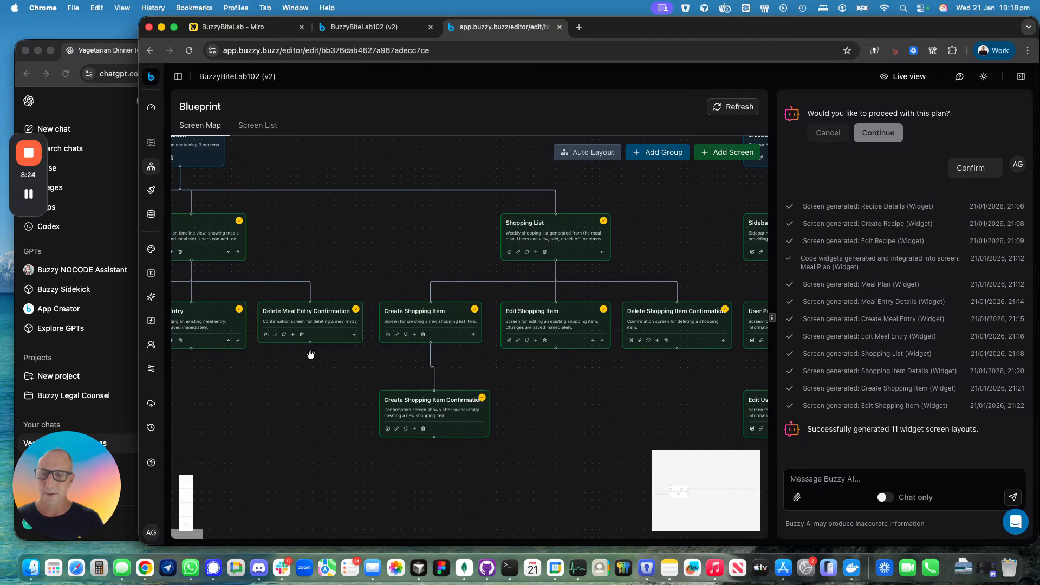
{"action": "left_click_drag", "start_coordinate": [309, 375], "coordinate": [454, 378]}
{"action": "left_click_drag", "start_coordinate": [385, 358], "coordinate": [585, 371]}
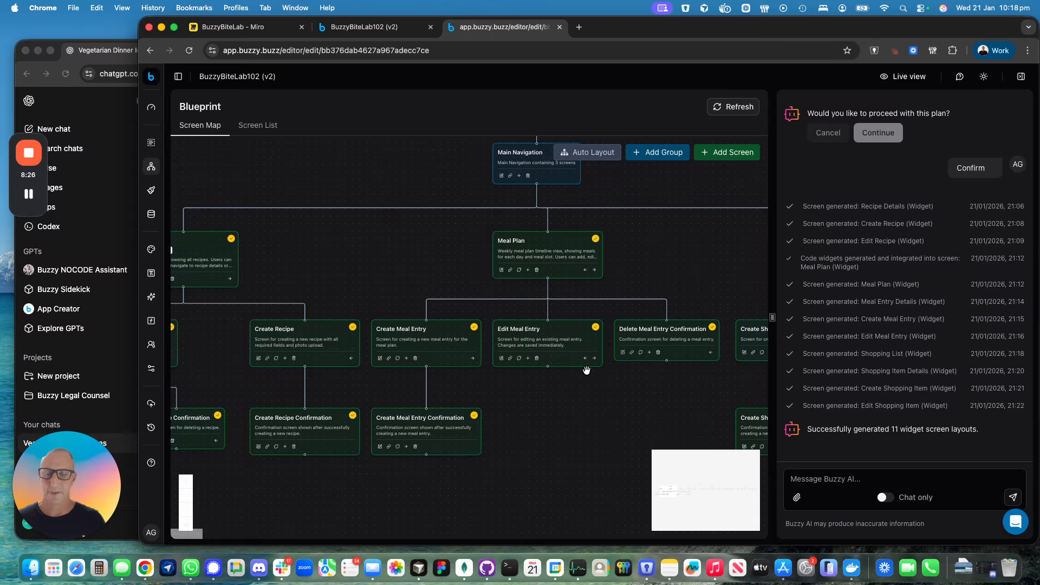
{"action": "left_click_drag", "start_coordinate": [332, 260], "coordinate": [561, 242]}
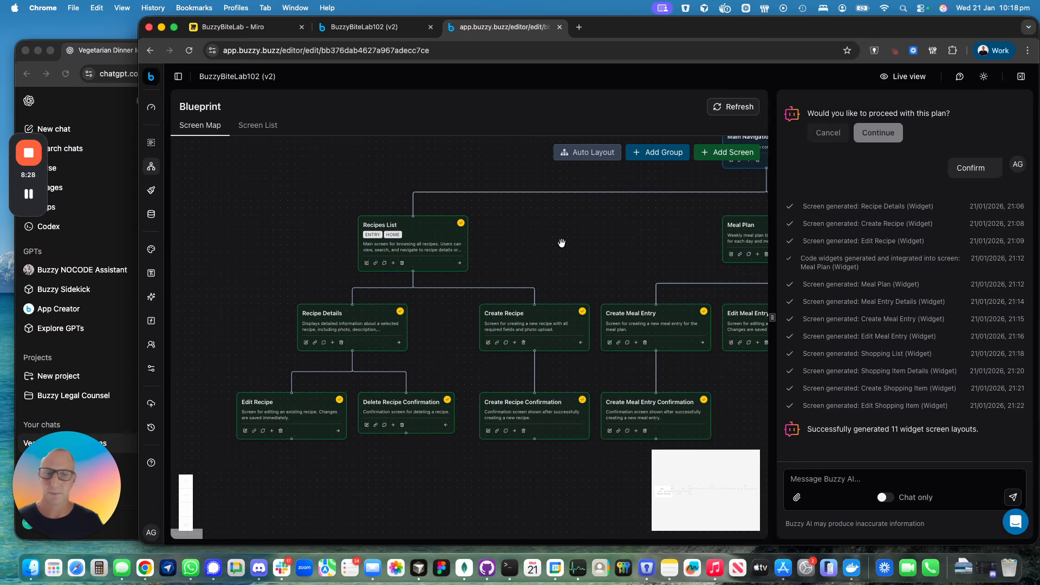
{"action": "scroll", "coordinate": [489, 244], "scroll_direction": "down", "scroll_amount": 3}
{"action": "scroll", "coordinate": [465, 241], "scroll_direction": "down", "scroll_amount": 3}
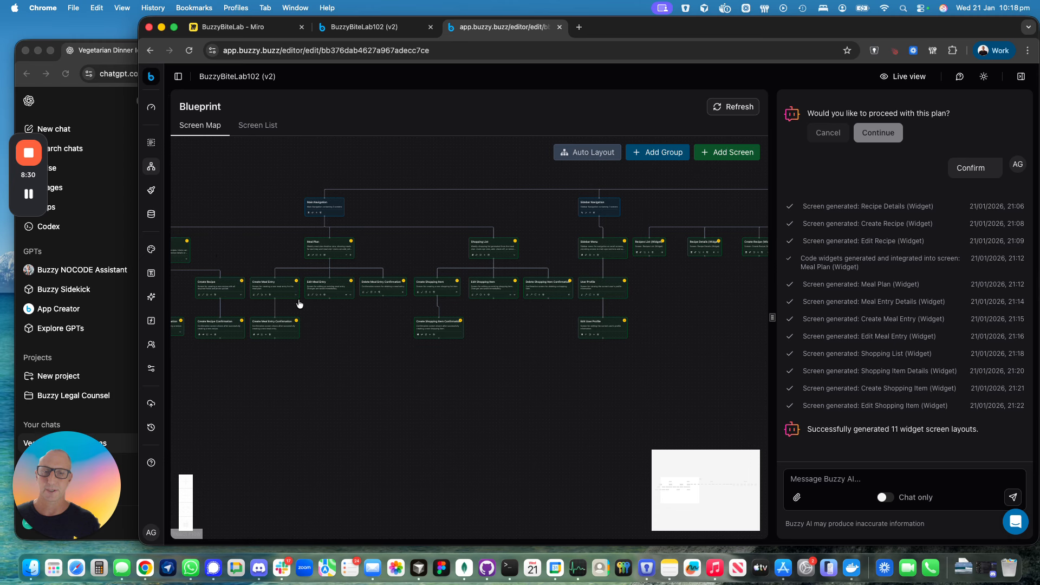
{"action": "scroll", "coordinate": [385, 434], "scroll_direction": "up", "scroll_amount": 5}
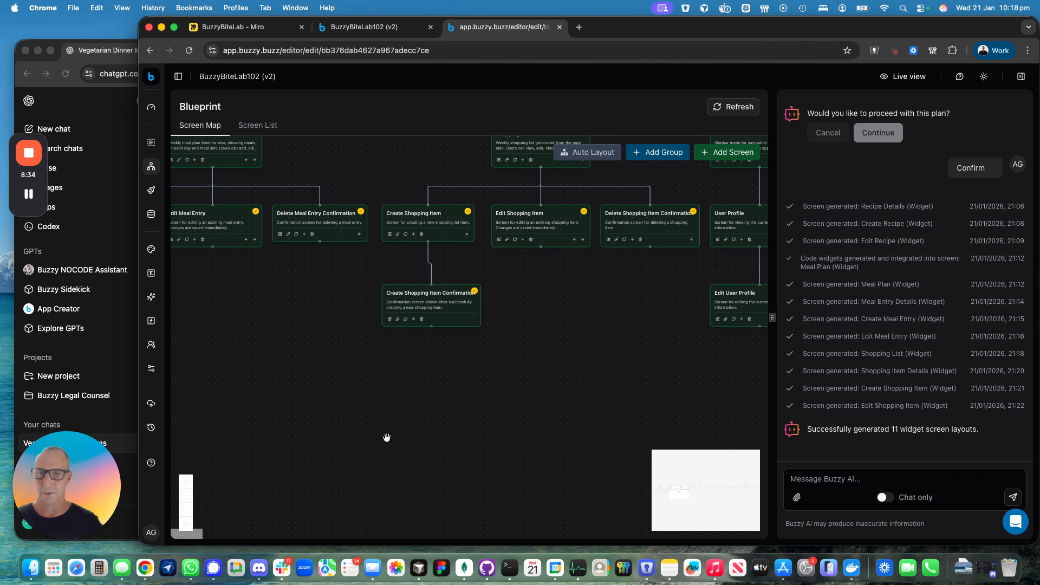
- Examine the Widget screens branch of the Blueprint's screen map and how it fits into the whole app structure
{"action": "scroll", "coordinate": [385, 397], "scroll_direction": "down", "scroll_amount": 5}
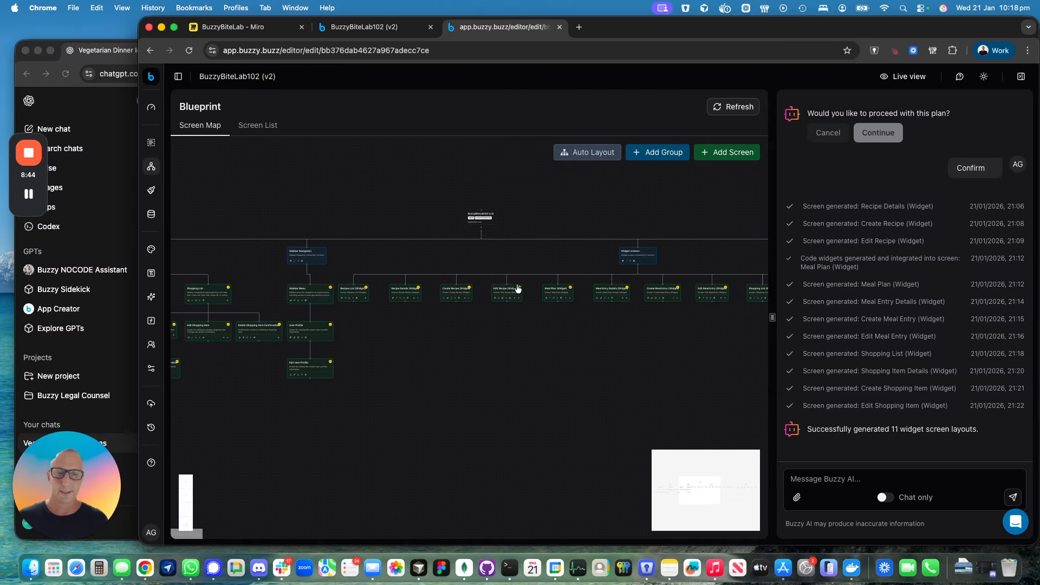
{"action": "scroll", "coordinate": [634, 261], "scroll_direction": "up", "scroll_amount": 10}
{"action": "scroll", "coordinate": [633, 260], "scroll_direction": "down", "scroll_amount": 5}
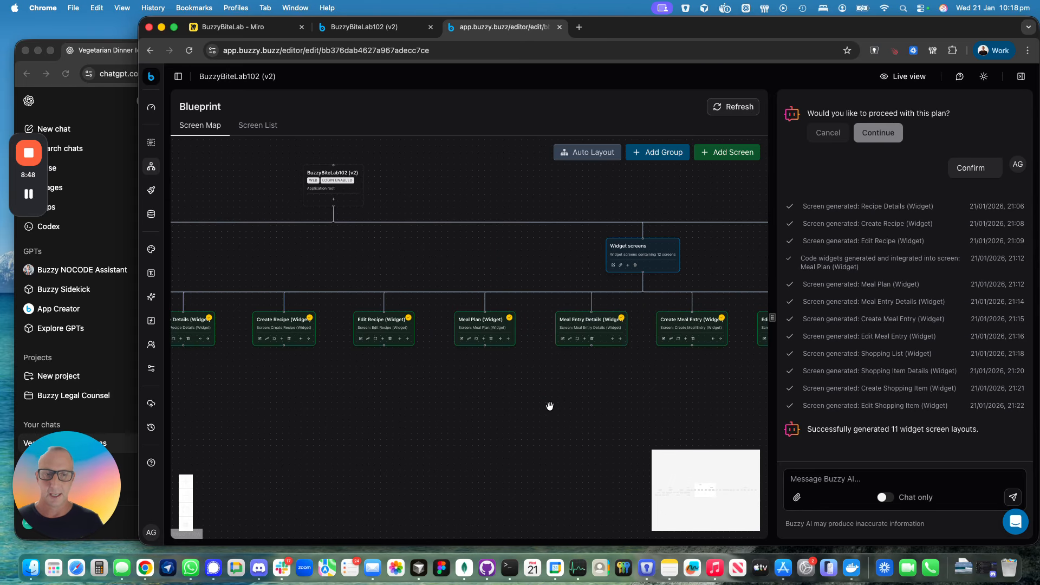
{"action": "left_click_drag", "start_coordinate": [544, 386], "coordinate": [620, 383]}
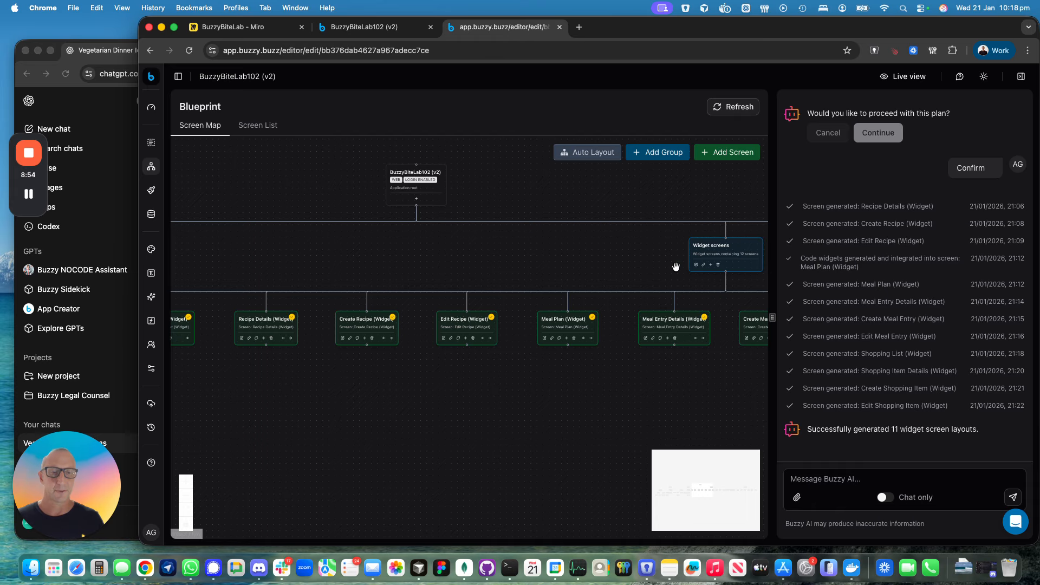
{"action": "scroll", "coordinate": [437, 261], "scroll_direction": "down", "scroll_amount": 5}
{"action": "scroll", "coordinate": [438, 262], "scroll_direction": "down", "scroll_amount": 3}
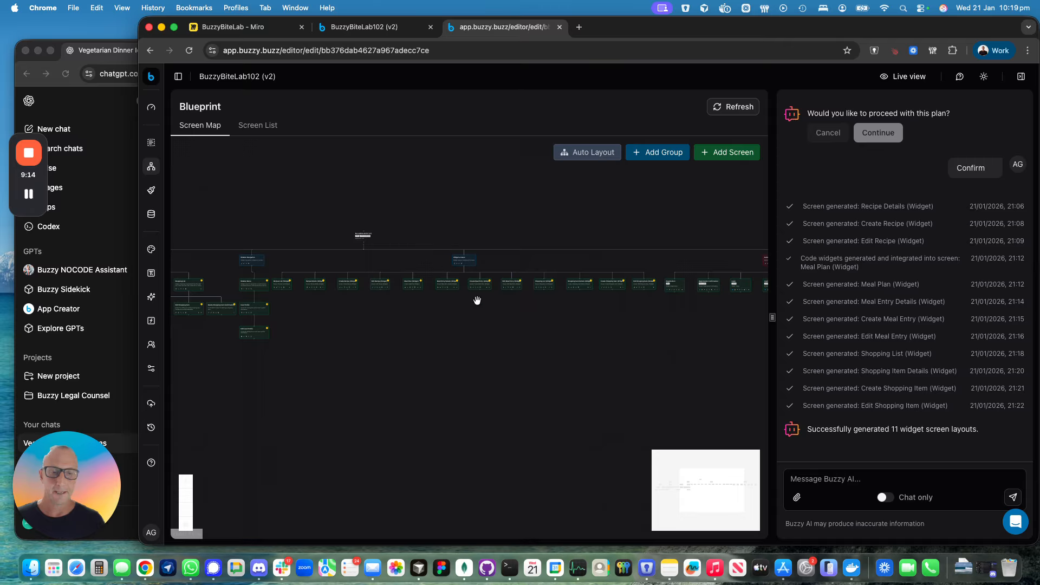
{"action": "scroll", "coordinate": [474, 300], "scroll_direction": "down", "scroll_amount": 3}
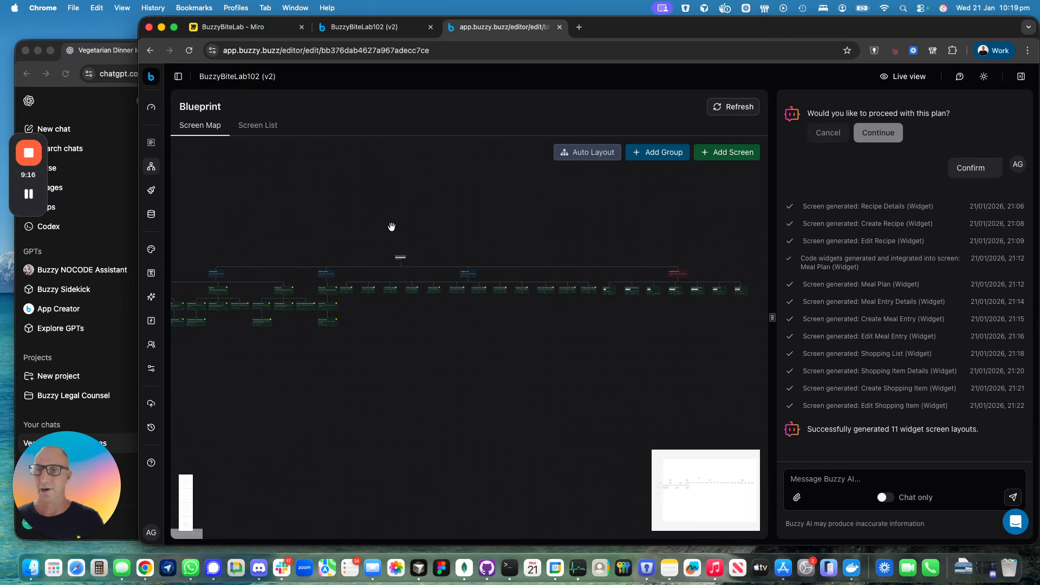
- Inspect the app's data model and the records stored in the ShoppingItem table
{"action": "left_click", "coordinate": [167, 215]}
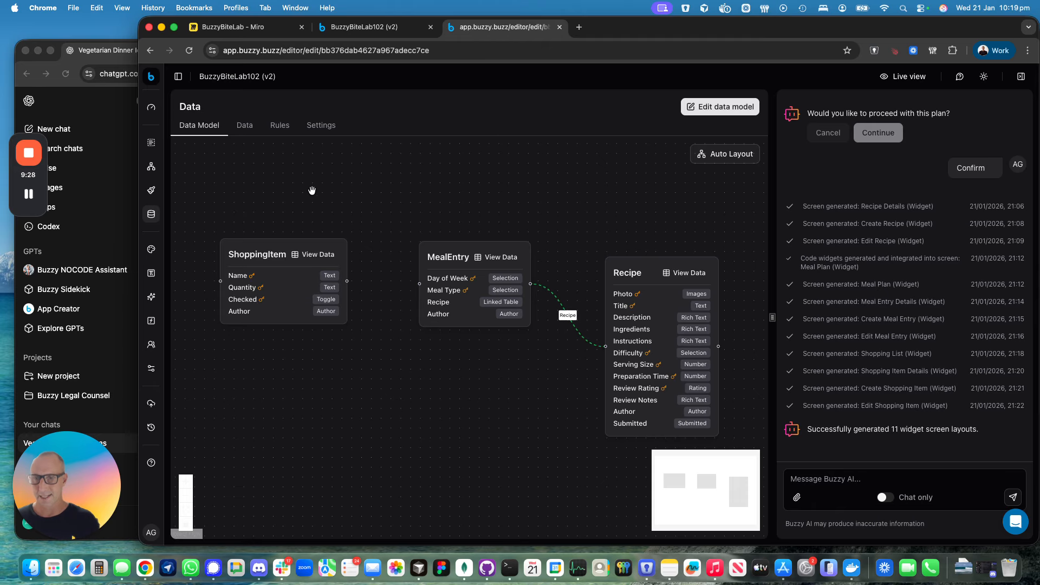
{"action": "left_click", "coordinate": [247, 126]}
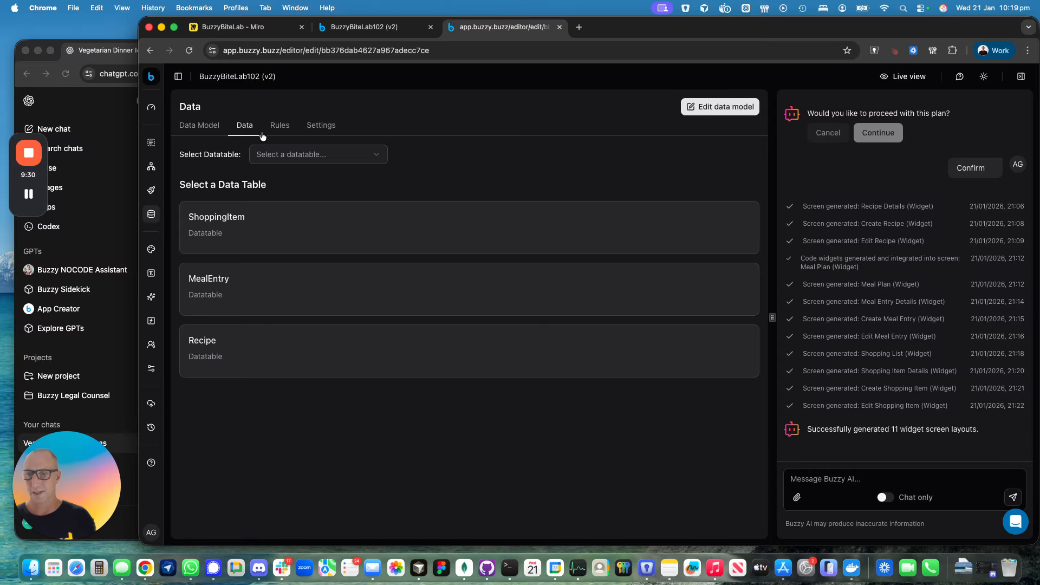
{"action": "left_click", "coordinate": [270, 234]}
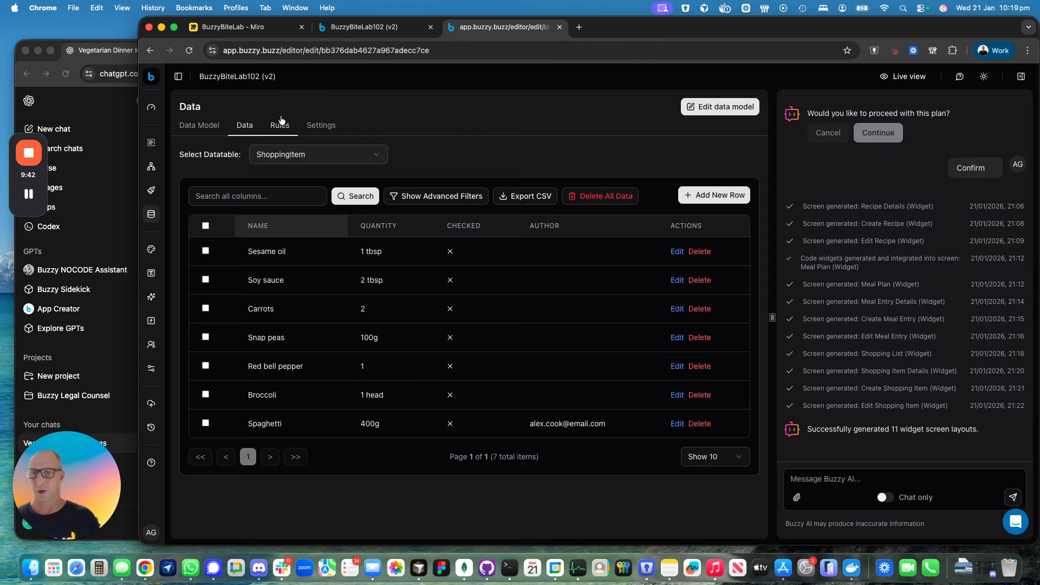
- Review the app's theme, including its visual identity, brand colors and base color settings
{"action": "left_click", "coordinate": [152, 250]}
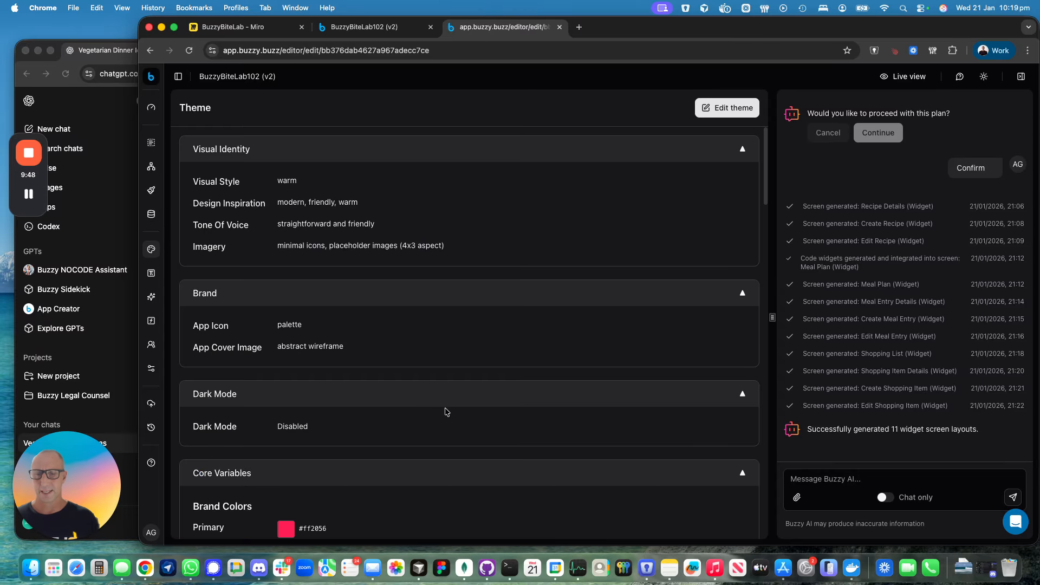
{"action": "scroll", "coordinate": [439, 410], "scroll_direction": "down", "scroll_amount": 10}
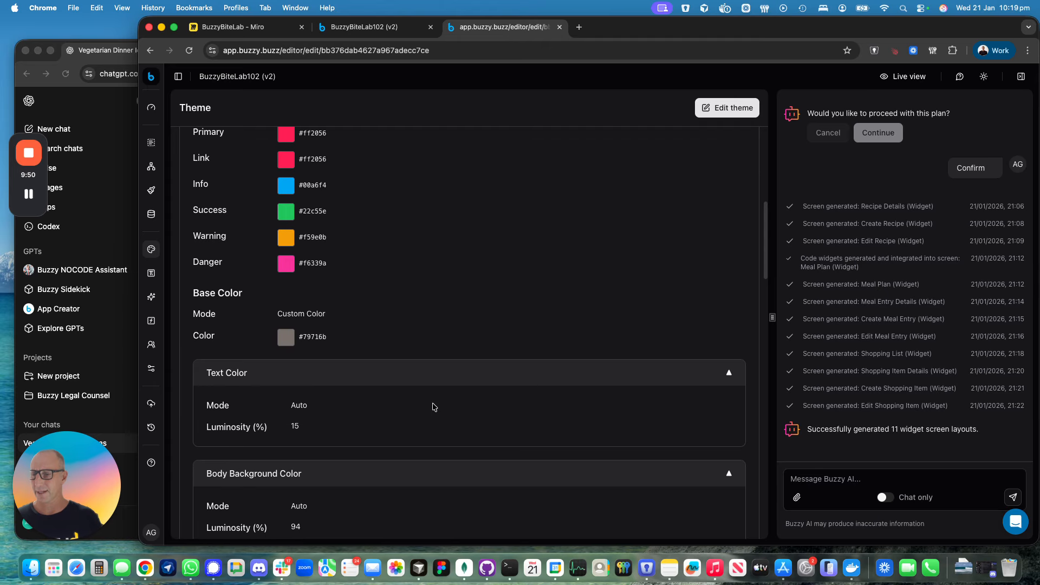
- Open the app's MCP configuration and examine the suggested tools and the tools exposed to ChatGPT
{"action": "left_click", "coordinate": [152, 302]}
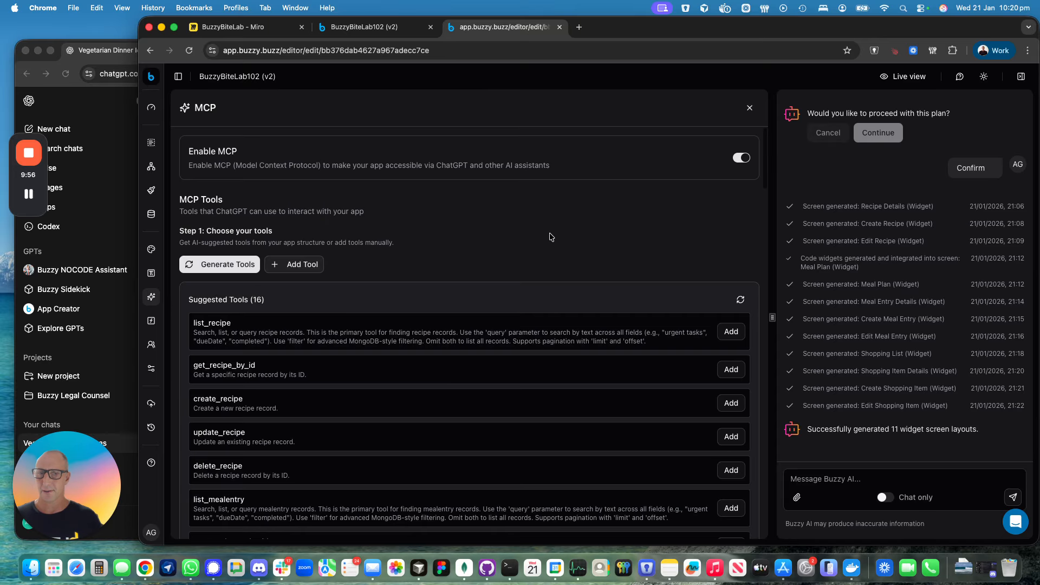
{"action": "scroll", "coordinate": [550, 237], "scroll_direction": "down", "scroll_amount": 2}
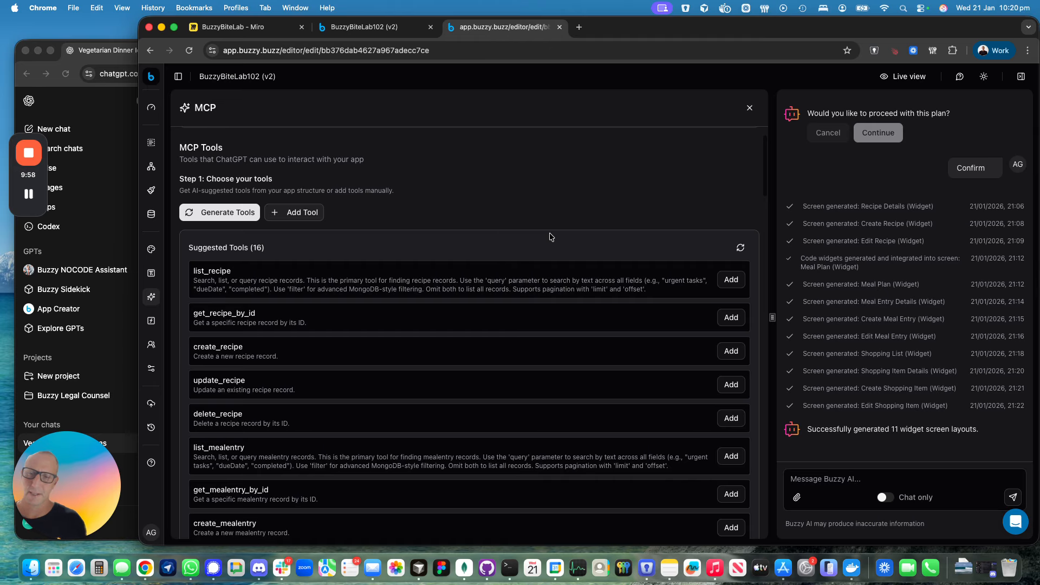
{"action": "scroll", "coordinate": [550, 237], "scroll_direction": "down", "scroll_amount": 5}
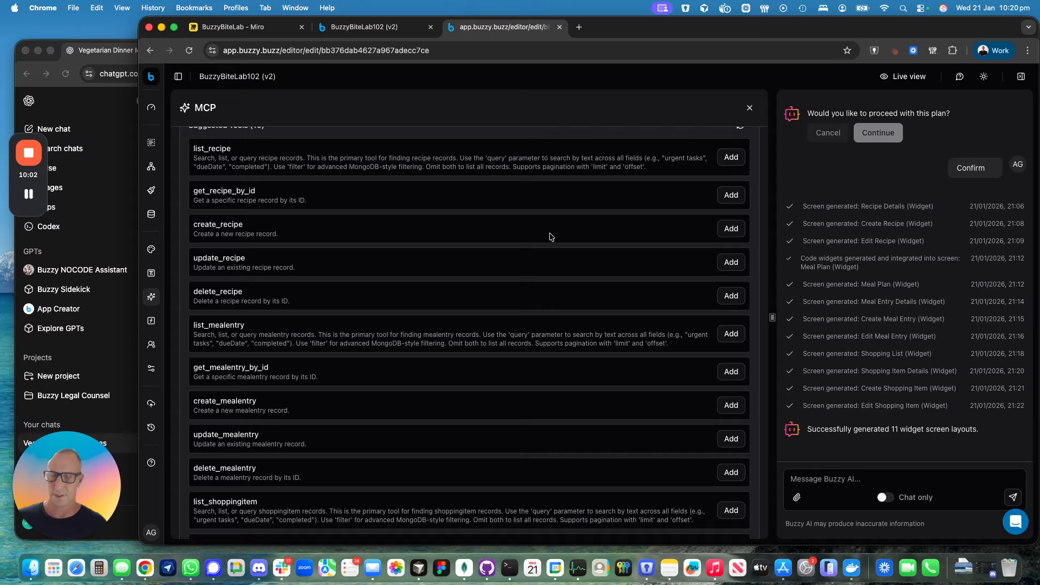
{"action": "scroll", "coordinate": [536, 323], "scroll_direction": "down", "scroll_amount": 2}
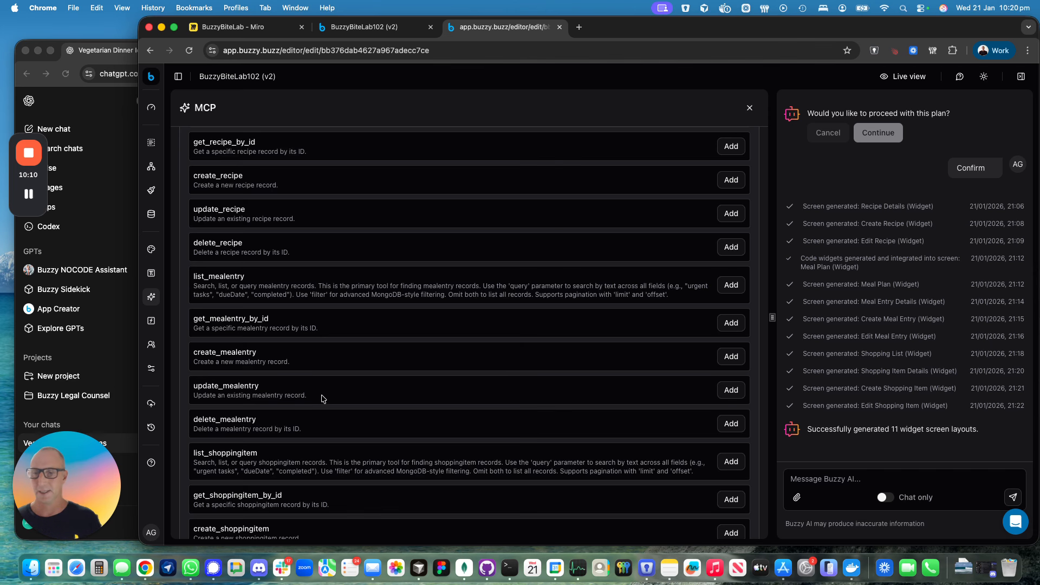
{"action": "scroll", "coordinate": [323, 399], "scroll_direction": "down", "scroll_amount": 5}
{"action": "scroll", "coordinate": [323, 399], "scroll_direction": "down", "scroll_amount": 1}
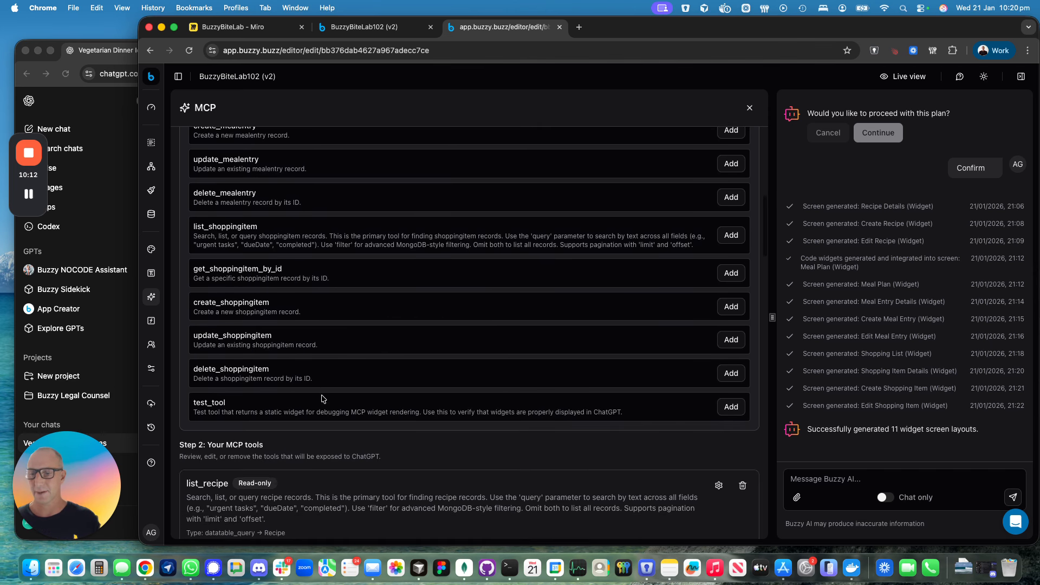
{"action": "scroll", "coordinate": [322, 399], "scroll_direction": "up", "scroll_amount": 5}
{"action": "scroll", "coordinate": [323, 400], "scroll_direction": "down", "scroll_amount": 4}
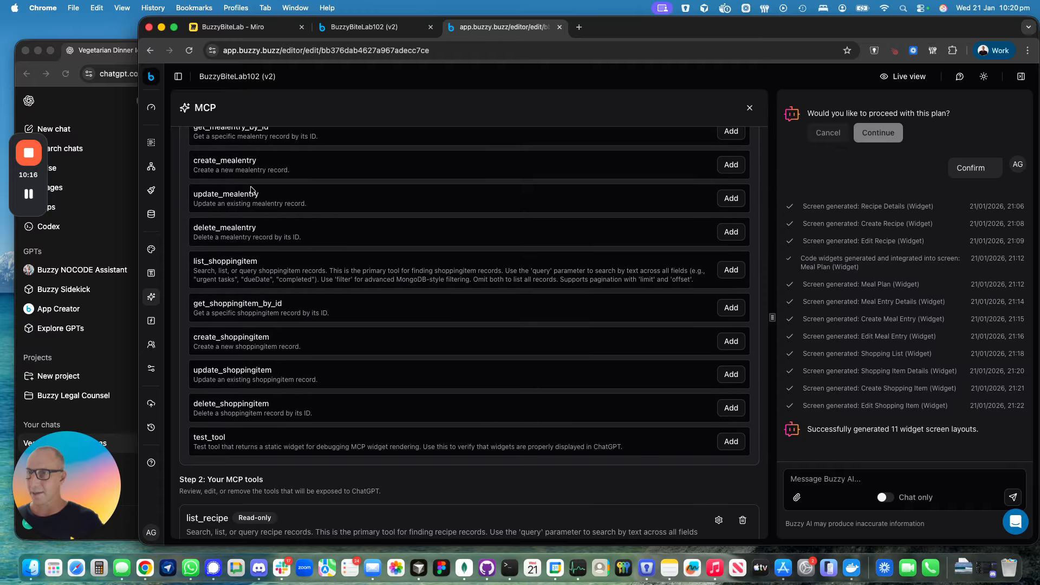
{"action": "scroll", "coordinate": [390, 396], "scroll_direction": "down", "scroll_amount": 15}
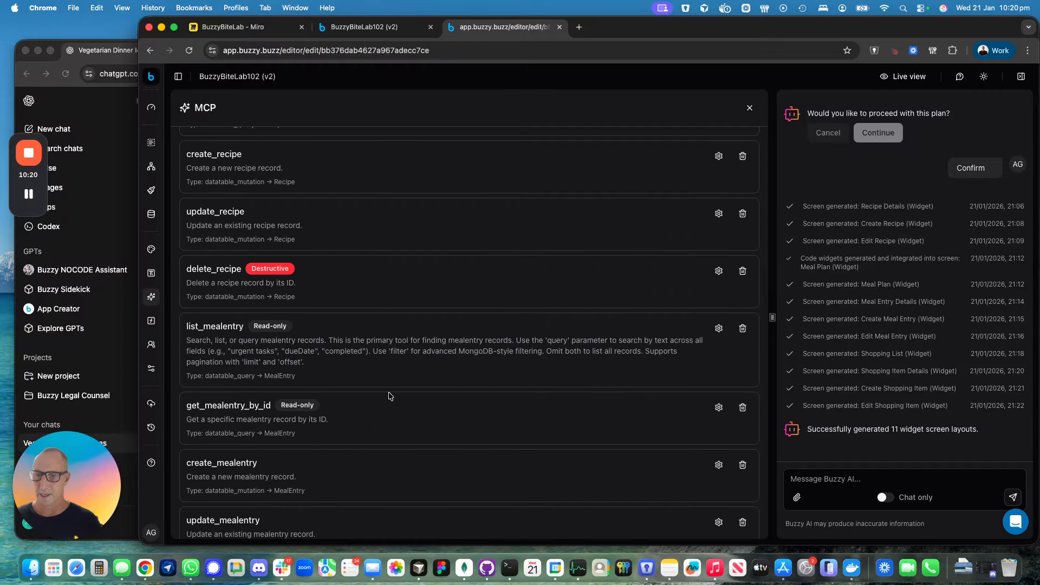
- Return to the app list, open BuzzyBiteLab102 (empty v3) and look through its Recipes List screen in the design preview
{"action": "left_click", "coordinate": [152, 78]}
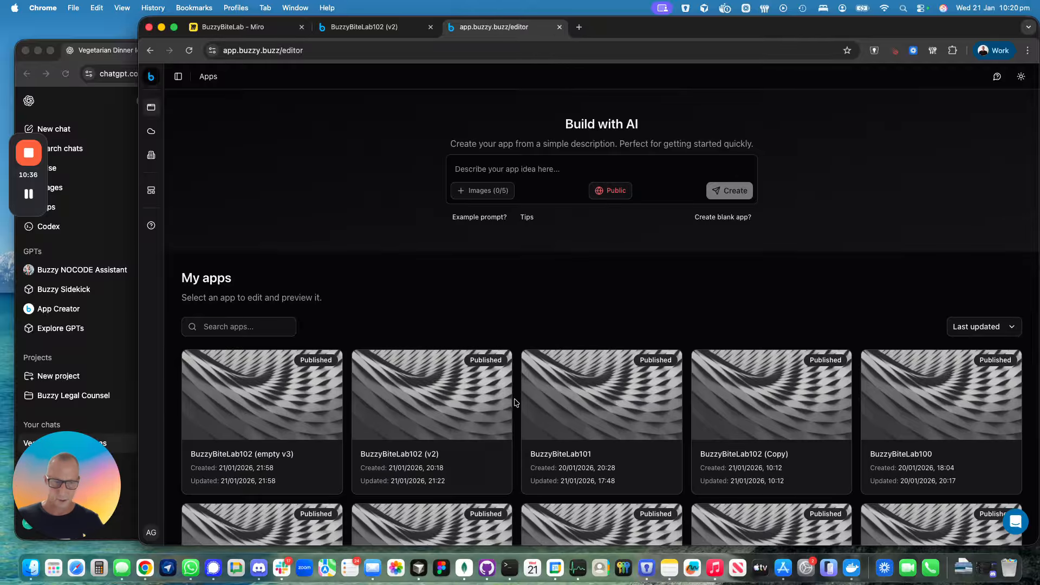
{"action": "left_click", "coordinate": [274, 424]}
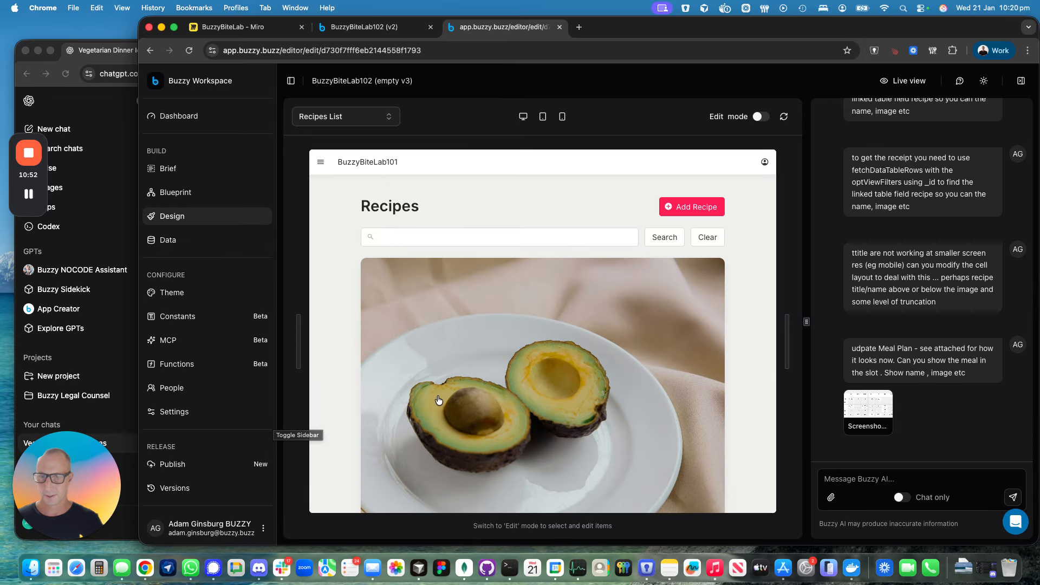
{"action": "scroll", "coordinate": [439, 400], "scroll_direction": "down", "scroll_amount": 6}
{"action": "scroll", "coordinate": [438, 399], "scroll_direction": "down", "scroll_amount": 7}
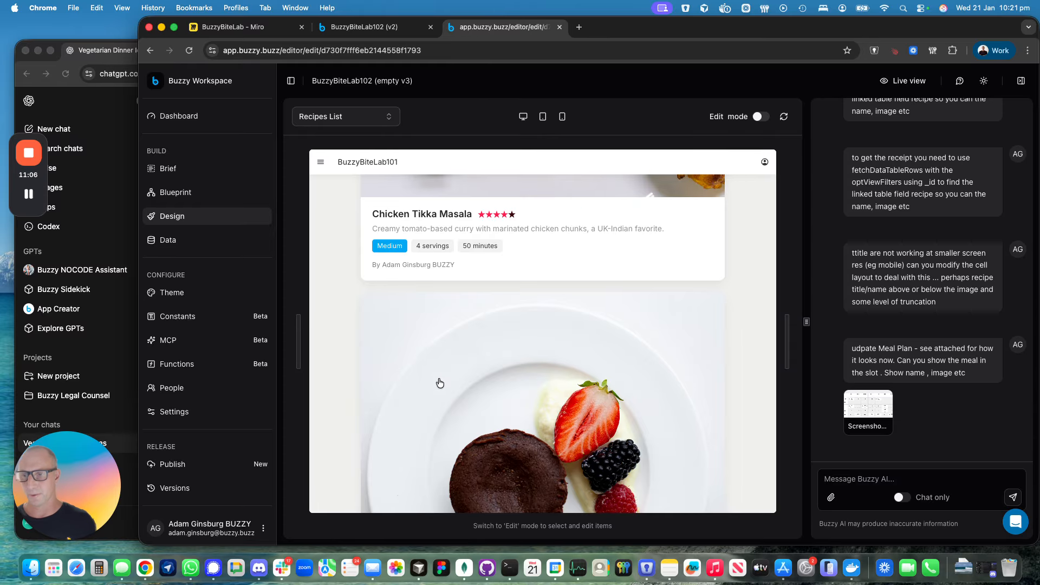
- Enable MCP for BuzzyBiteLab102 (empty v3) and add the suggested list_recipe tool to its MCP tools
{"action": "left_click", "coordinate": [194, 338]}
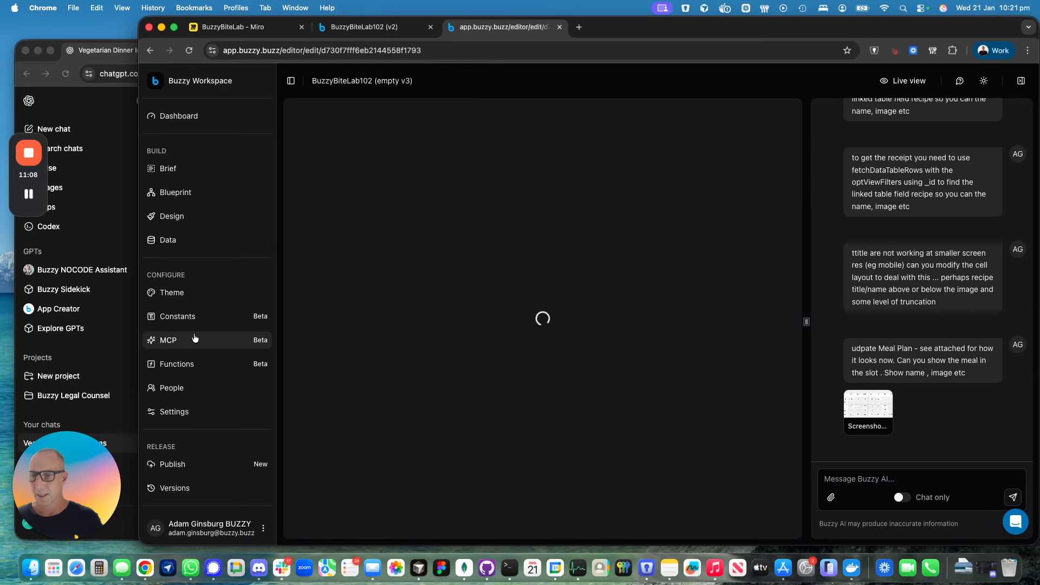
{"action": "left_click", "coordinate": [775, 166]}
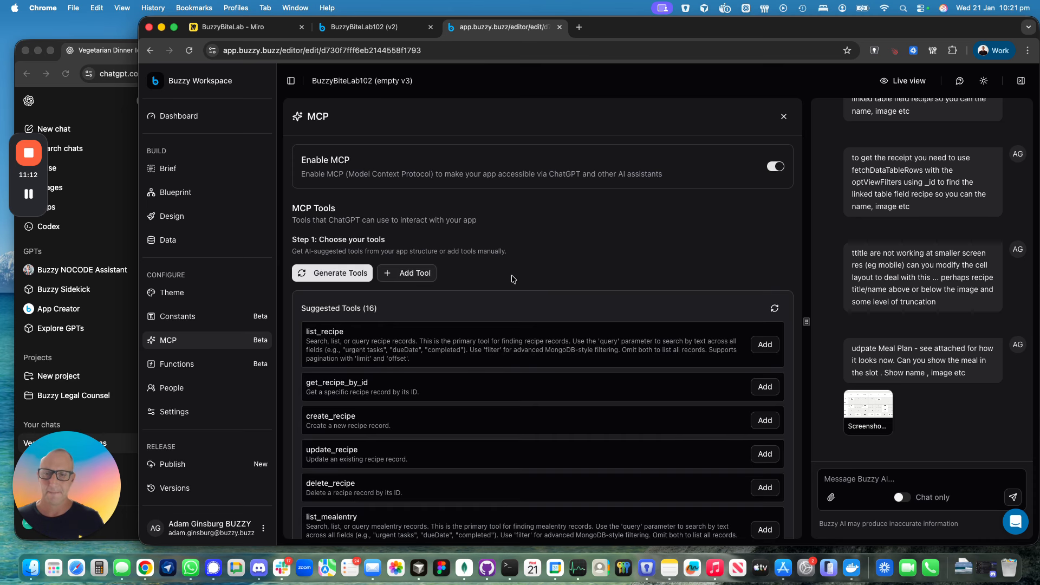
{"action": "scroll", "coordinate": [494, 273], "scroll_direction": "down", "scroll_amount": 3}
{"action": "scroll", "coordinate": [494, 272], "scroll_direction": "down", "scroll_amount": 2}
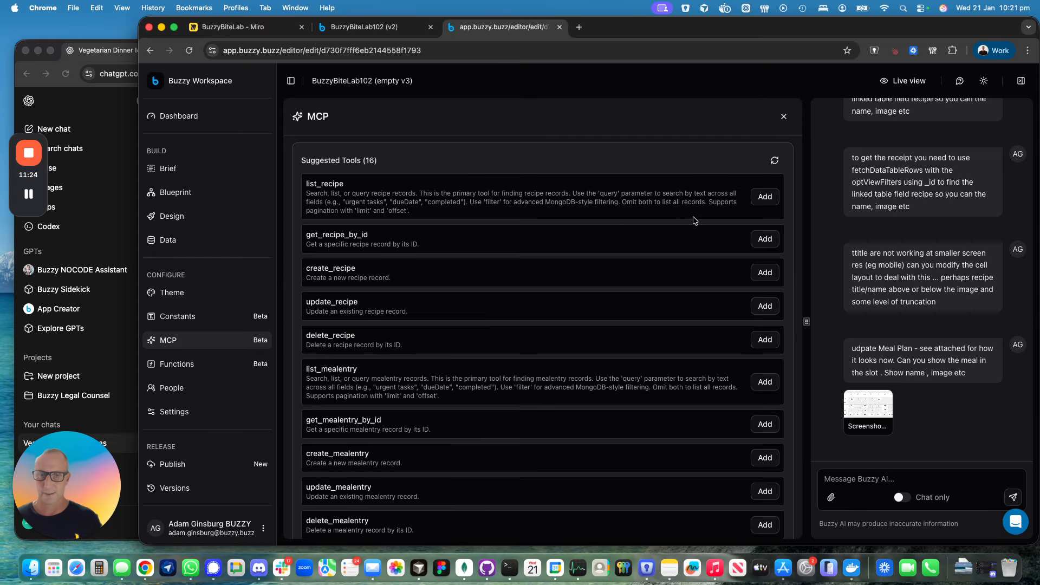
{"action": "left_click", "coordinate": [764, 197]}
{"action": "scroll", "coordinate": [499, 415], "scroll_direction": "down", "scroll_amount": 3}
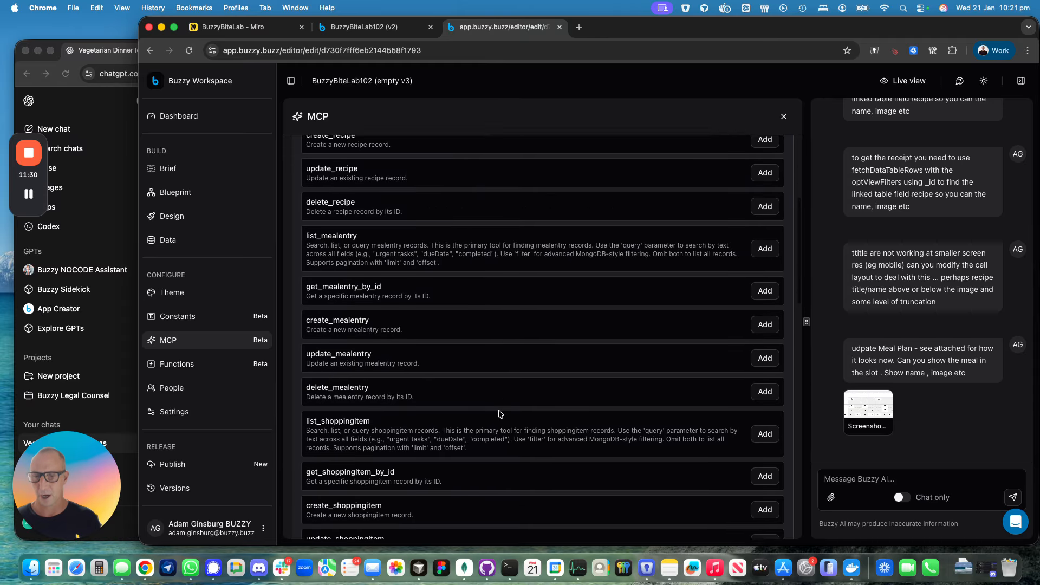
{"action": "scroll", "coordinate": [499, 414], "scroll_direction": "down", "scroll_amount": 6}
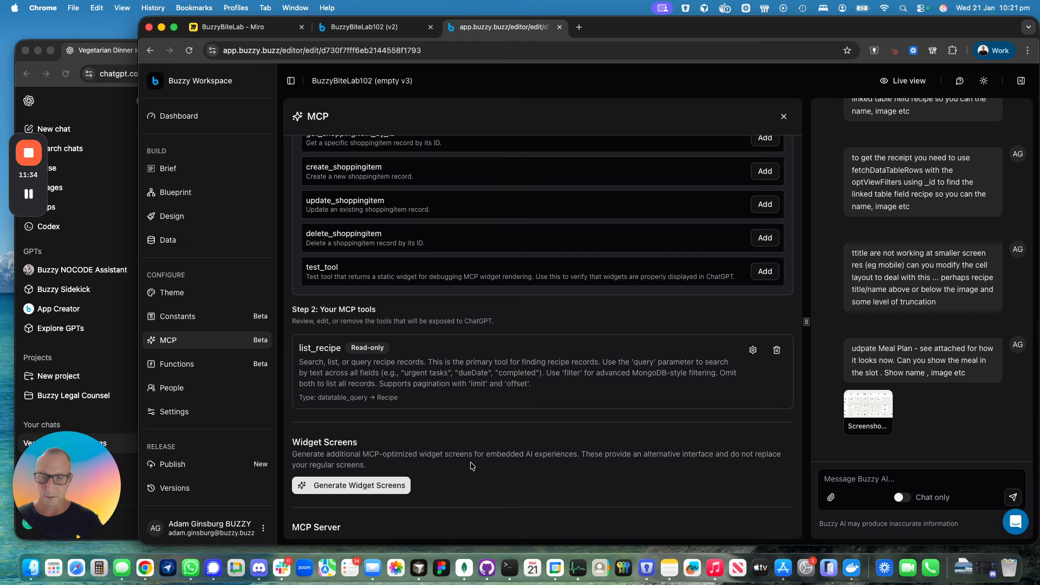
- Generate MCP widget screens at the Minimal optimization level and approve the proposed plan to proceed
{"action": "scroll", "coordinate": [484, 451], "scroll_direction": "down", "scroll_amount": 5}
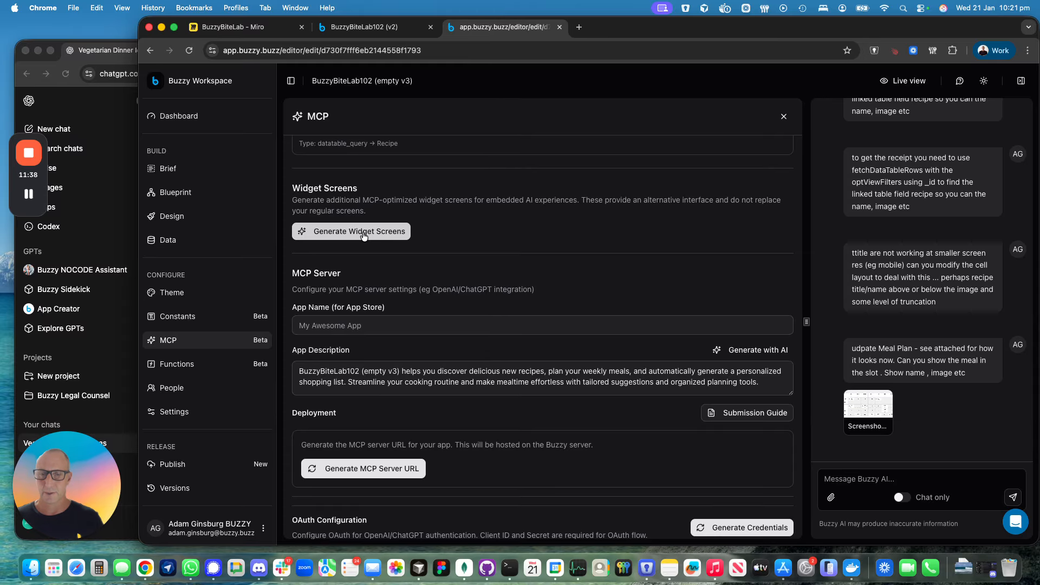
{"action": "left_click", "coordinate": [362, 231]}
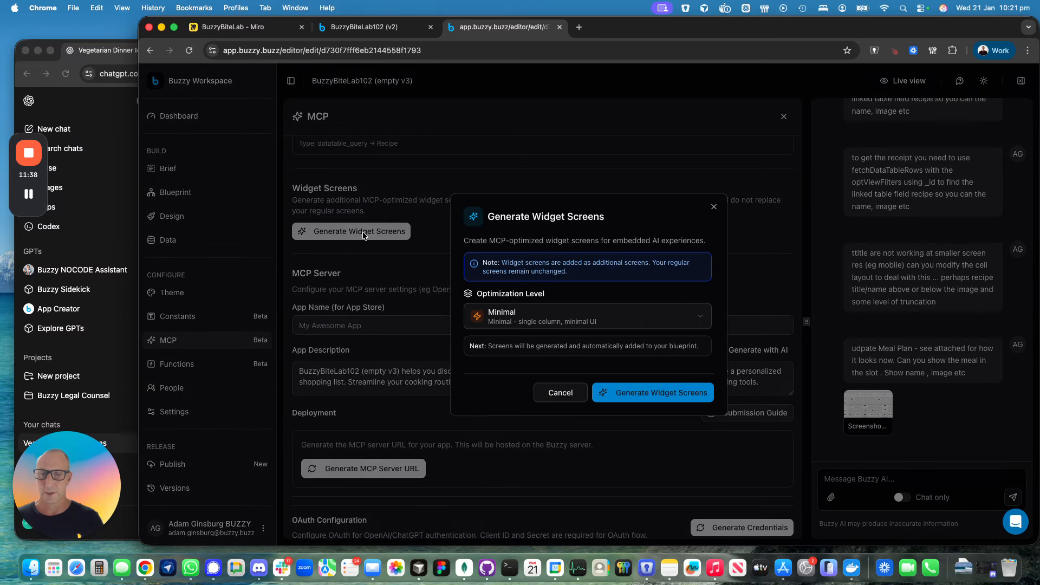
{"action": "left_click", "coordinate": [701, 317]}
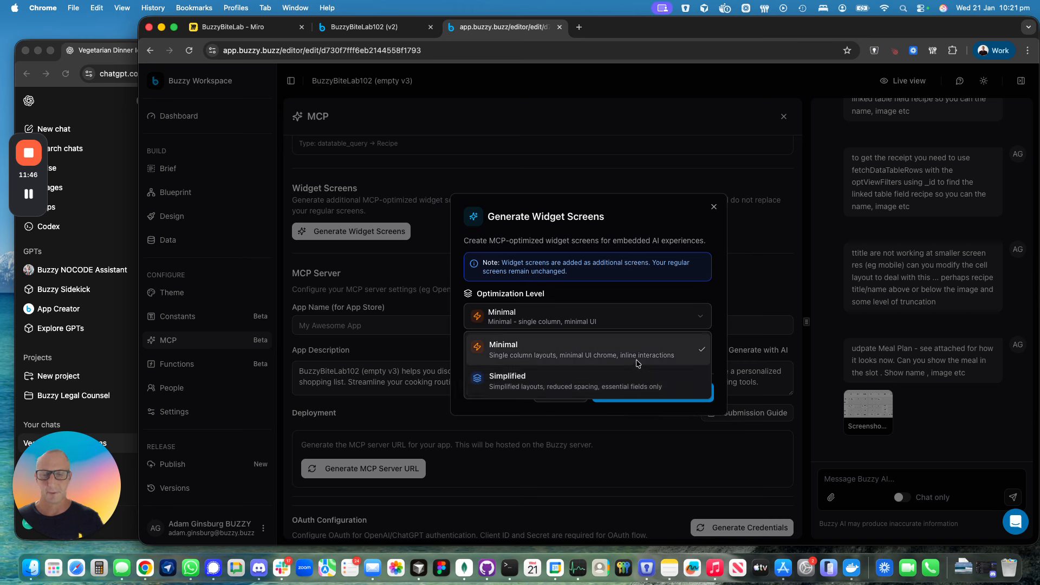
{"action": "left_click", "coordinate": [689, 290]}
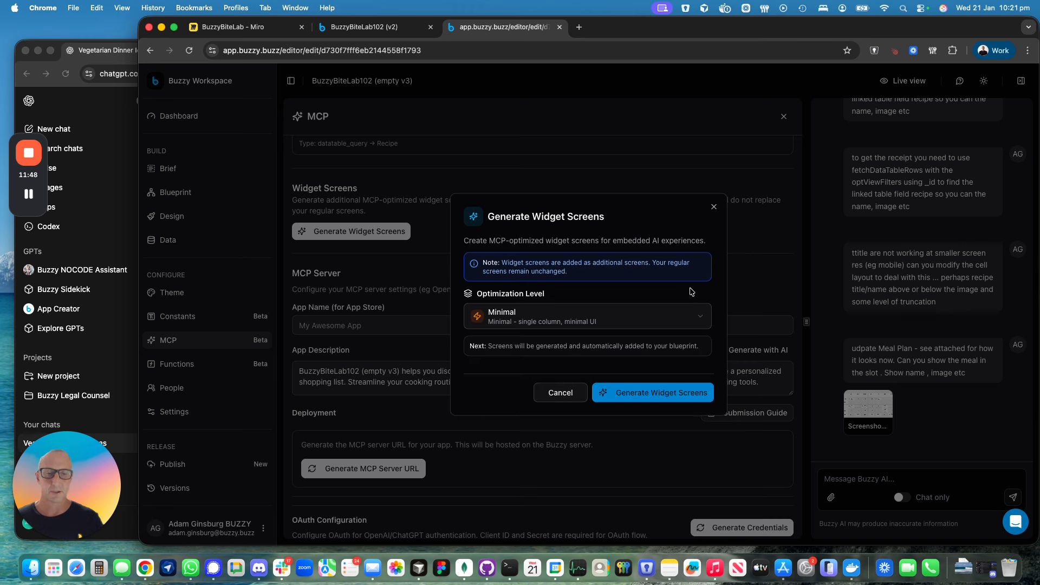
{"action": "left_click", "coordinate": [639, 399]}
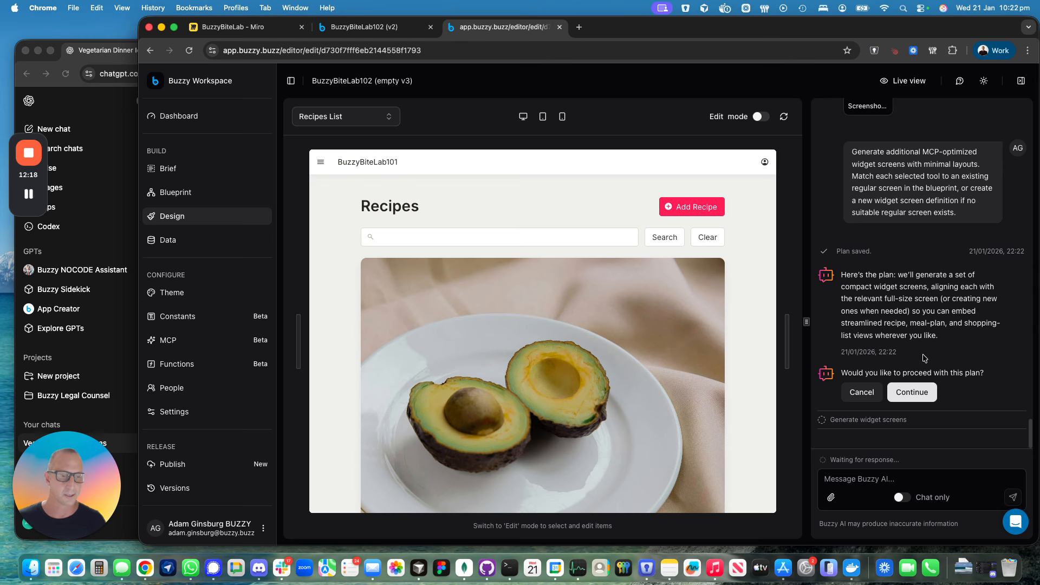
{"action": "left_click", "coordinate": [926, 397]}
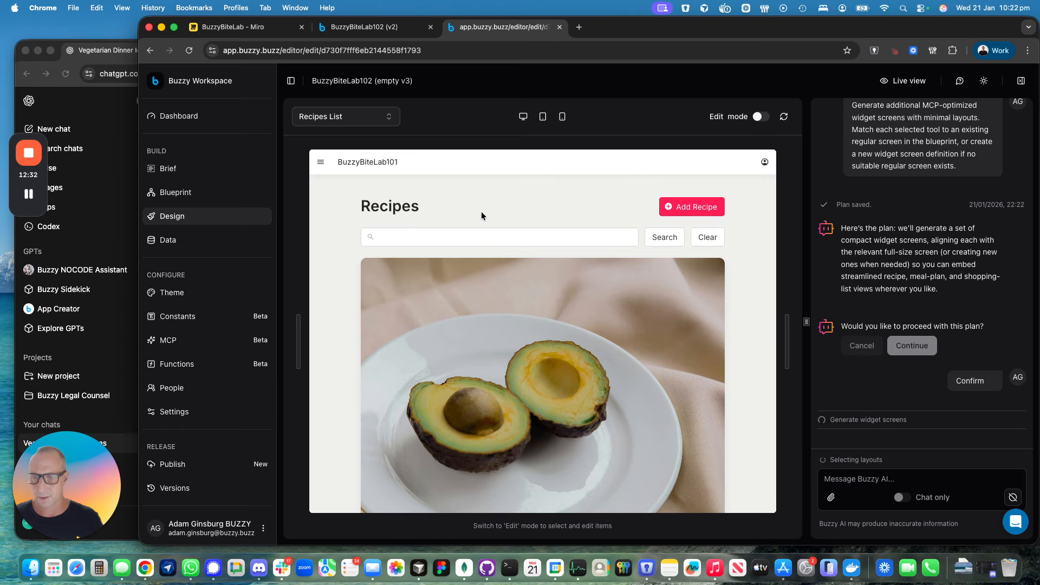
- Examine the Widget screens group and its Recipes List (Widget) screen in the Blueprint screen map
{"action": "left_click", "coordinate": [162, 194]}
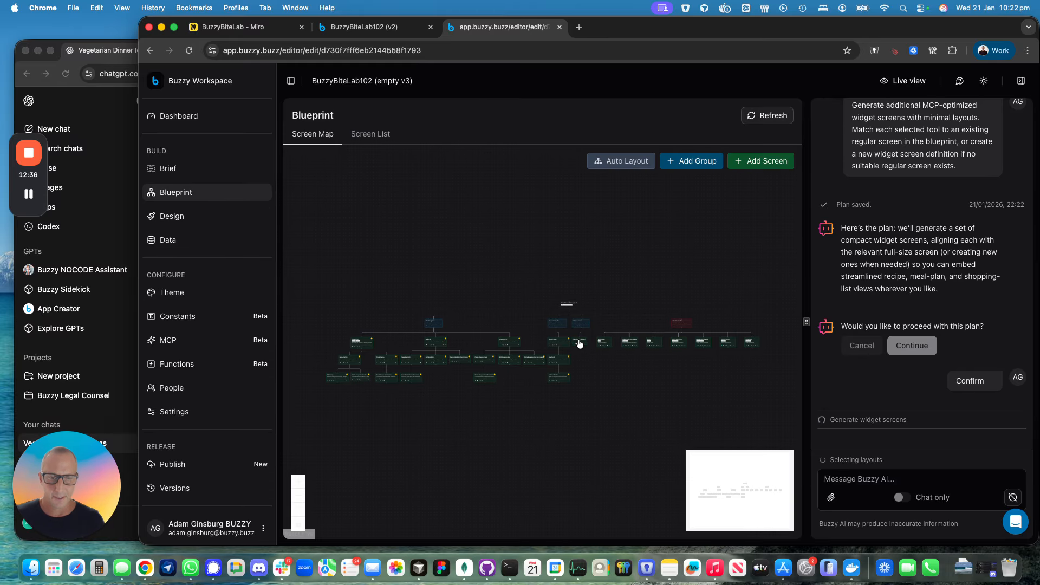
{"action": "scroll", "coordinate": [579, 343], "scroll_direction": "up", "scroll_amount": 5}
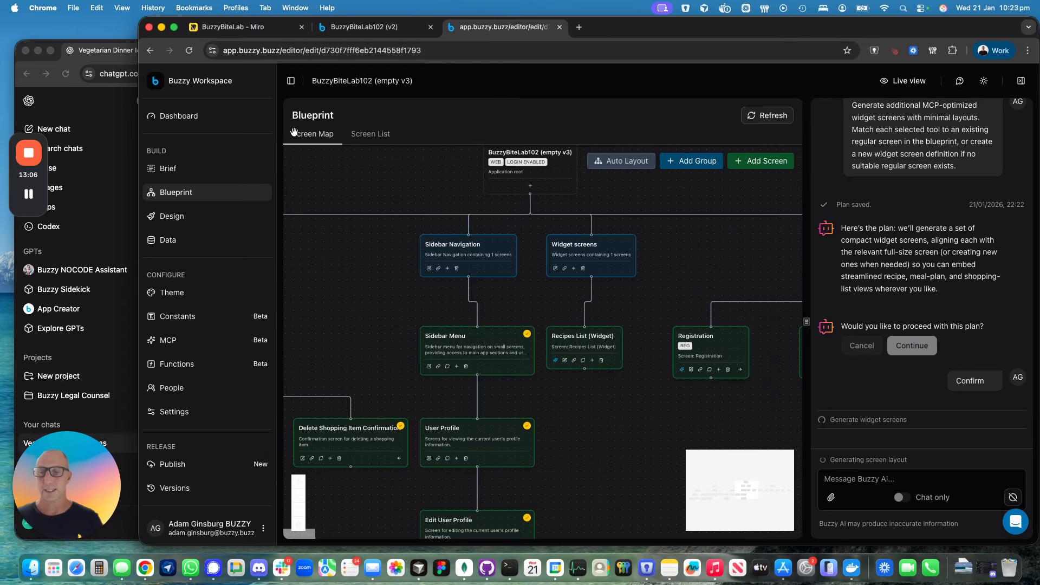
- Put the Recipes List design into edit mode and enlarge the workspace by collapsing the navigation sidebar, widening the window and hiding the AI chat
{"action": "left_click", "coordinate": [178, 221]}
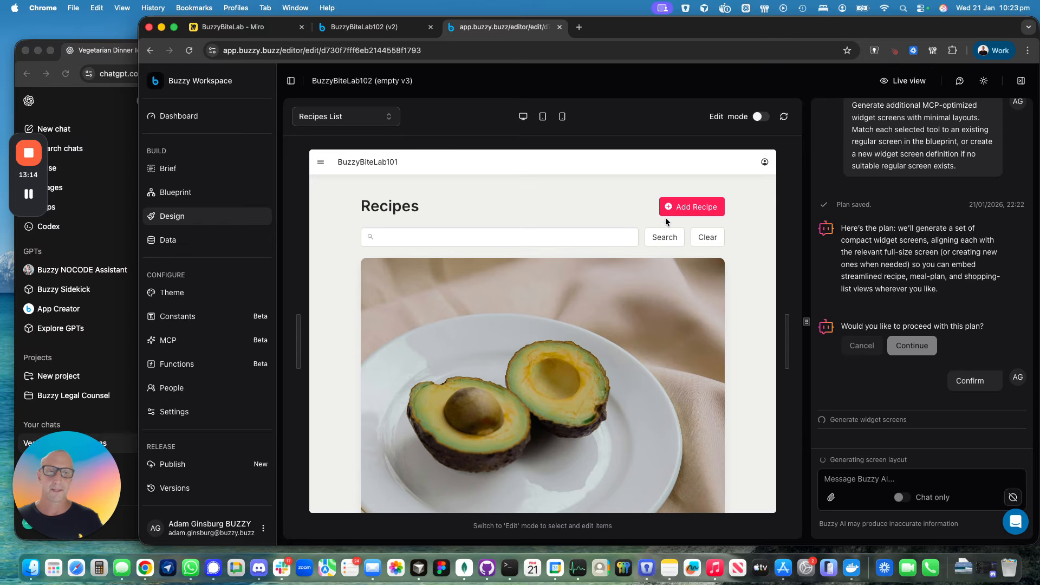
{"action": "left_click", "coordinate": [760, 117]}
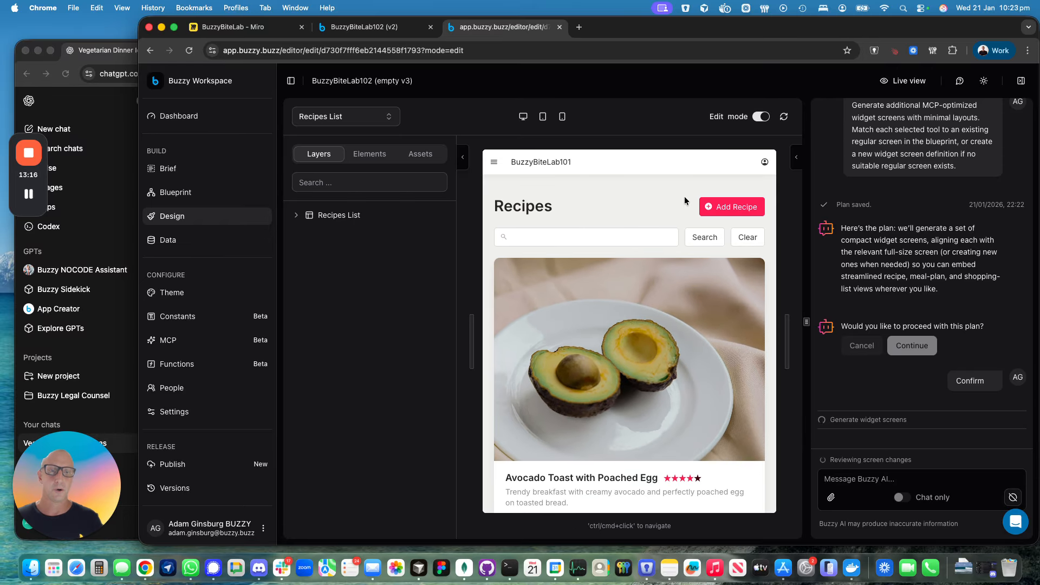
{"action": "left_click", "coordinate": [568, 310]}
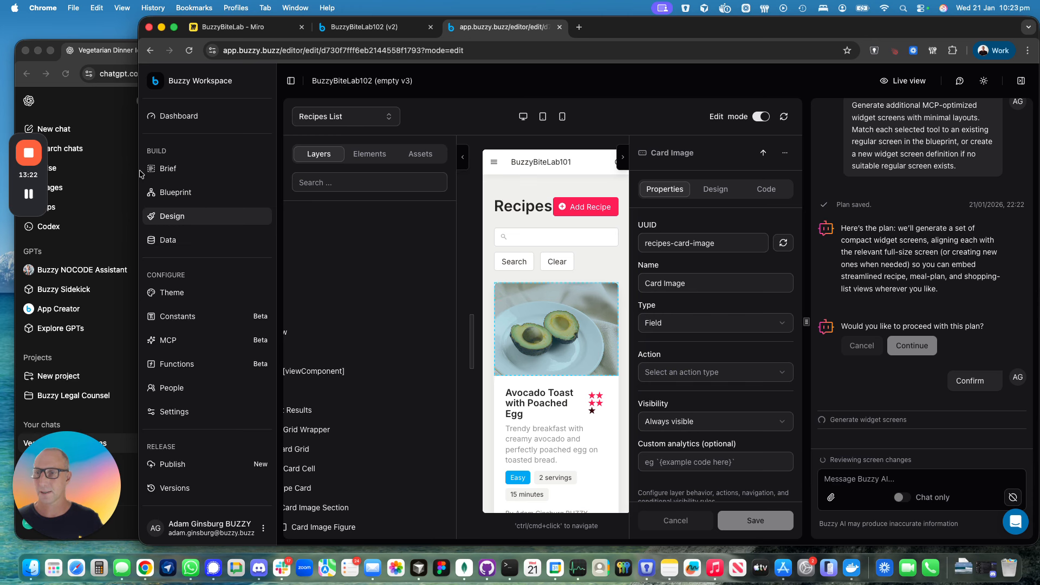
{"action": "left_click", "coordinate": [291, 81]}
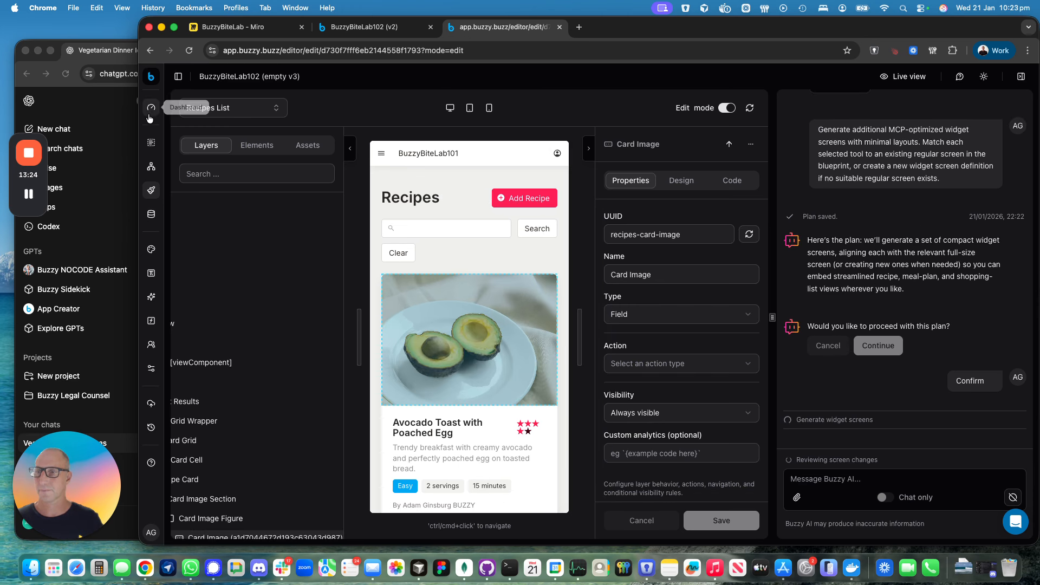
{"action": "left_click_drag", "start_coordinate": [139, 116], "coordinate": [40, 115]}
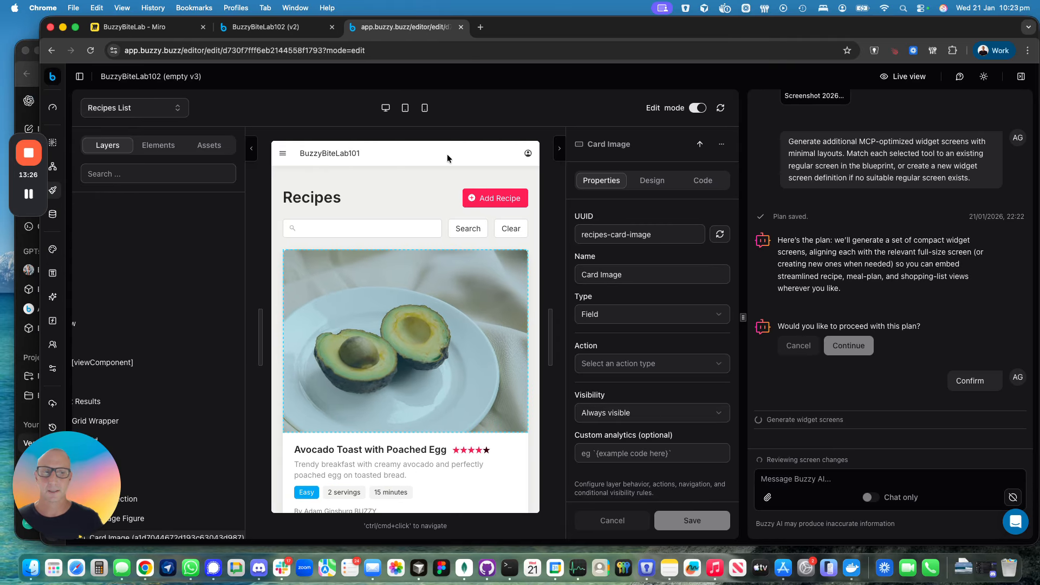
{"action": "left_click", "coordinate": [1022, 78]}
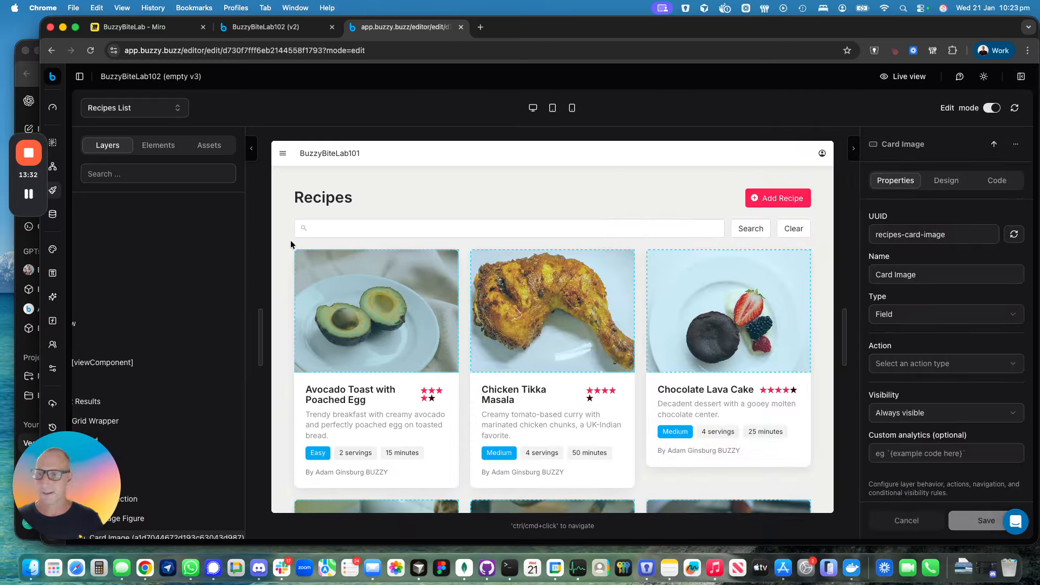
{"action": "scroll", "coordinate": [198, 232], "scroll_direction": "left", "scroll_amount": 5}
{"action": "scroll", "coordinate": [197, 232], "scroll_direction": "left", "scroll_amount": 5}
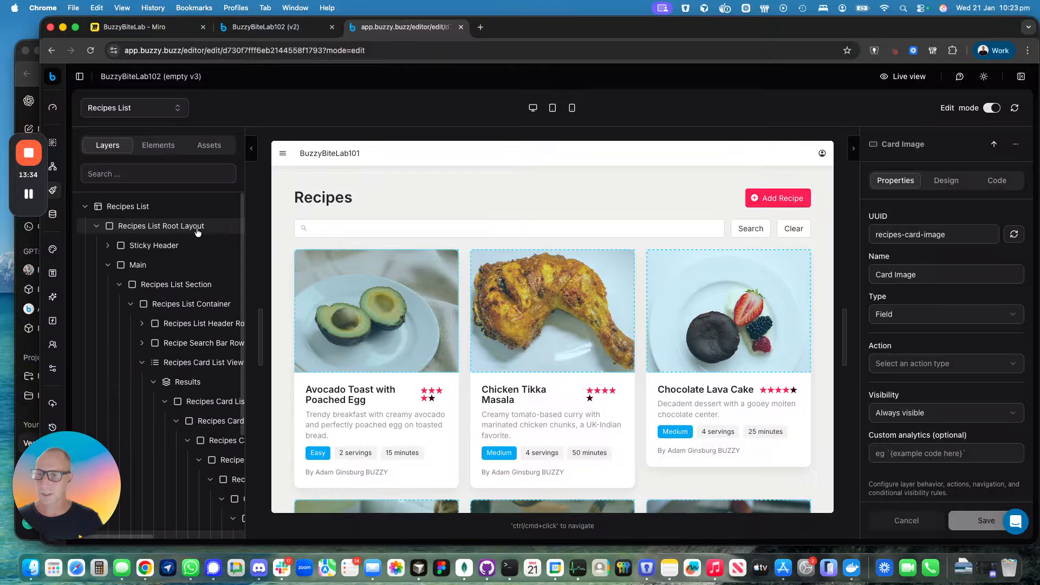
- Inspect the recipe card title's design settings, node JSON and properties, plus the Recipes List screen's elements
{"action": "left_click", "coordinate": [345, 399]}
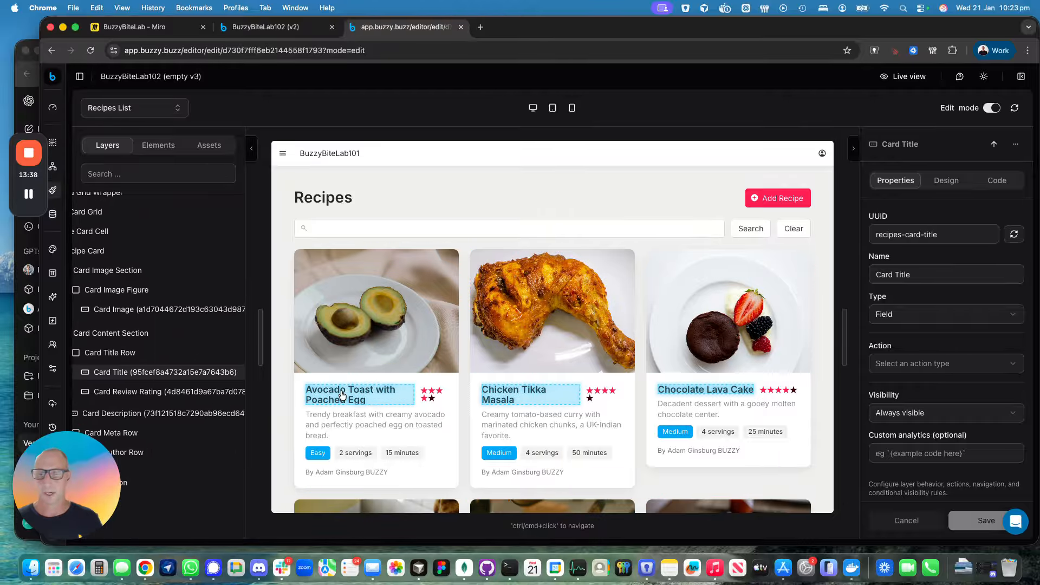
{"action": "left_click", "coordinate": [948, 181]}
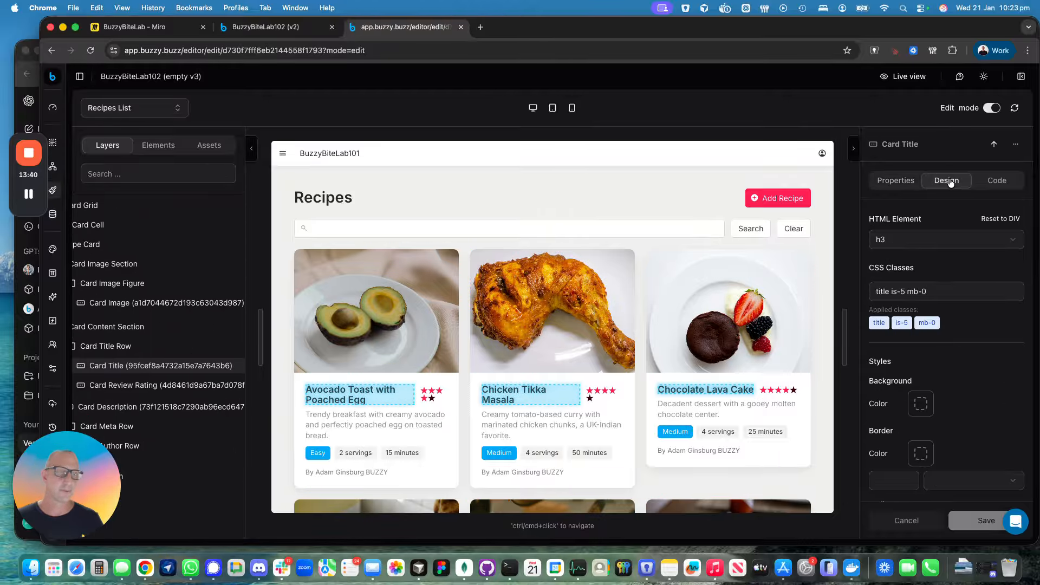
{"action": "left_click", "coordinate": [995, 187]}
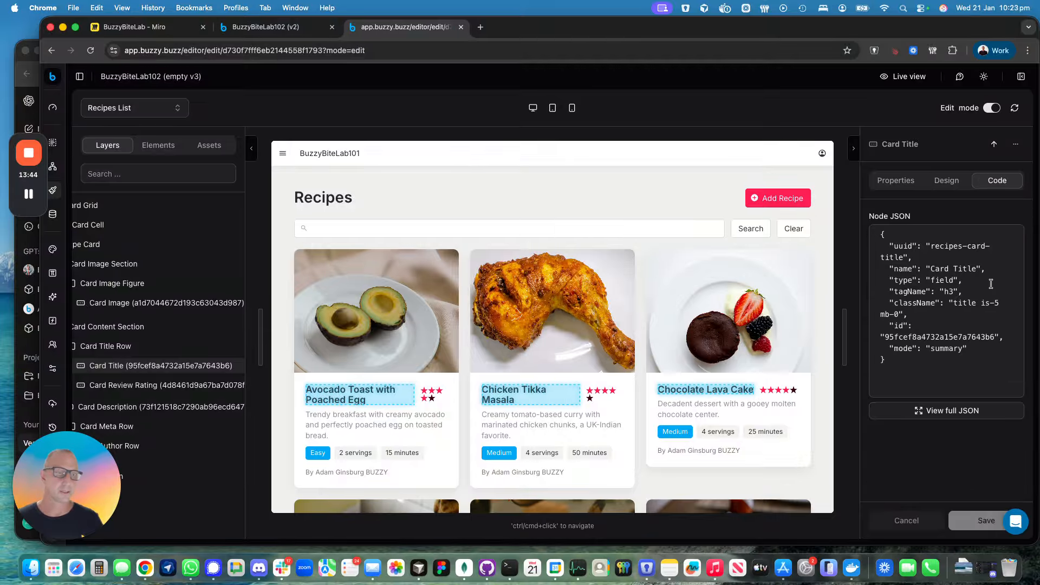
{"action": "left_click", "coordinate": [894, 182]}
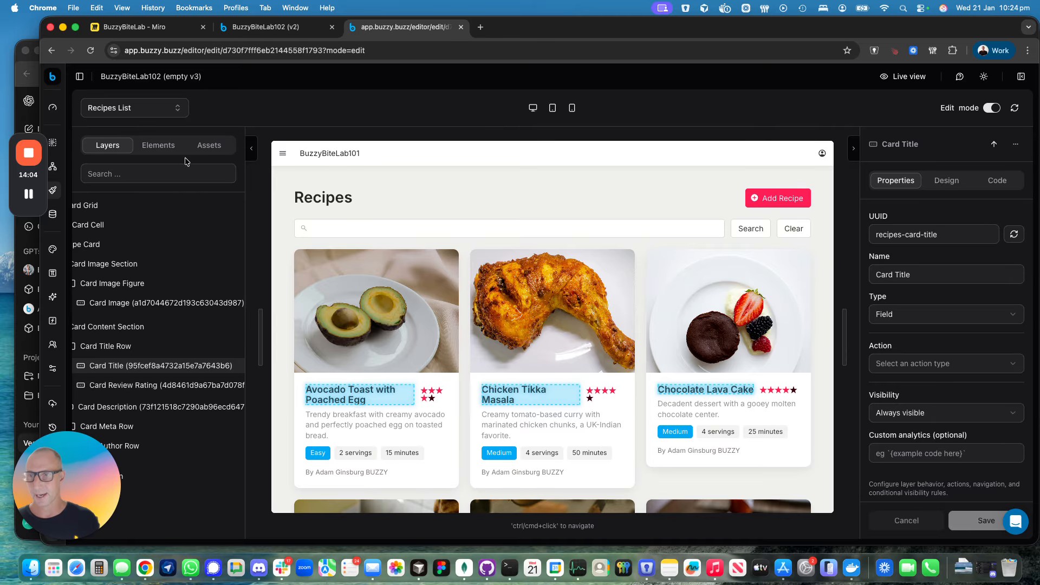
{"action": "left_click", "coordinate": [159, 148]}
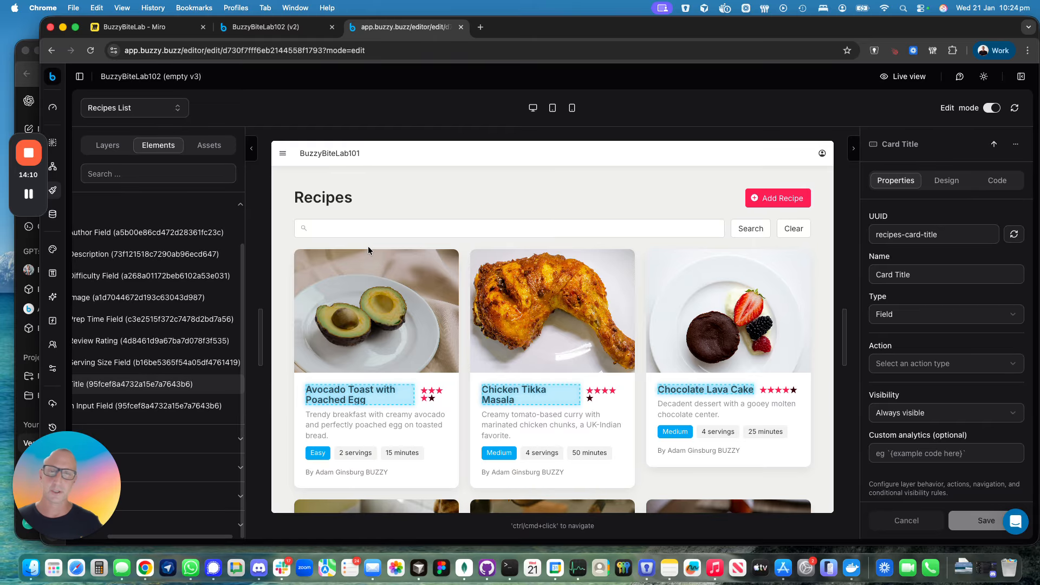
{"action": "scroll", "coordinate": [561, 282], "scroll_direction": "down", "scroll_amount": 5}
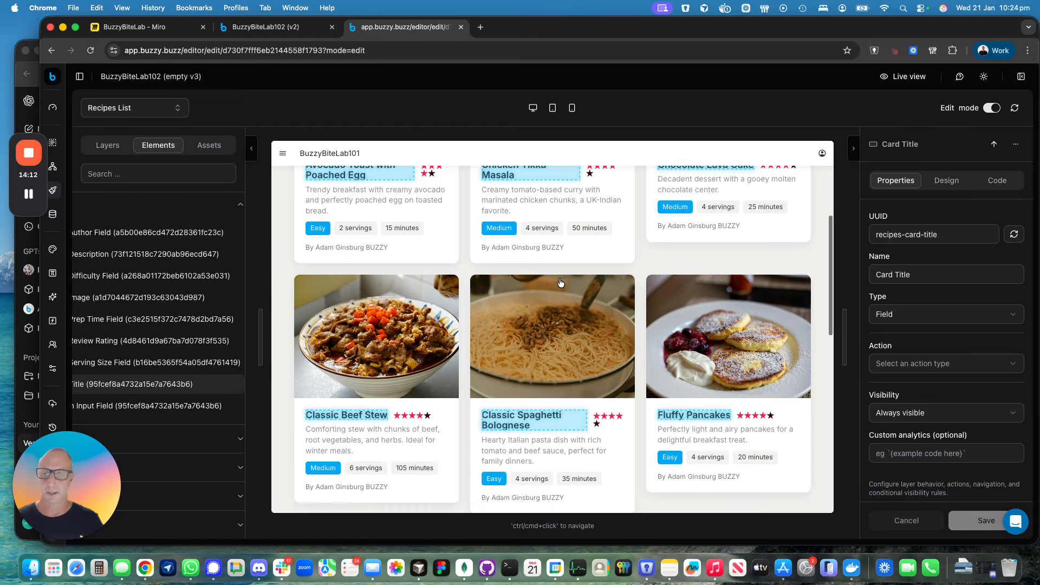
{"action": "scroll", "coordinate": [527, 286], "scroll_direction": "up", "scroll_amount": 6}
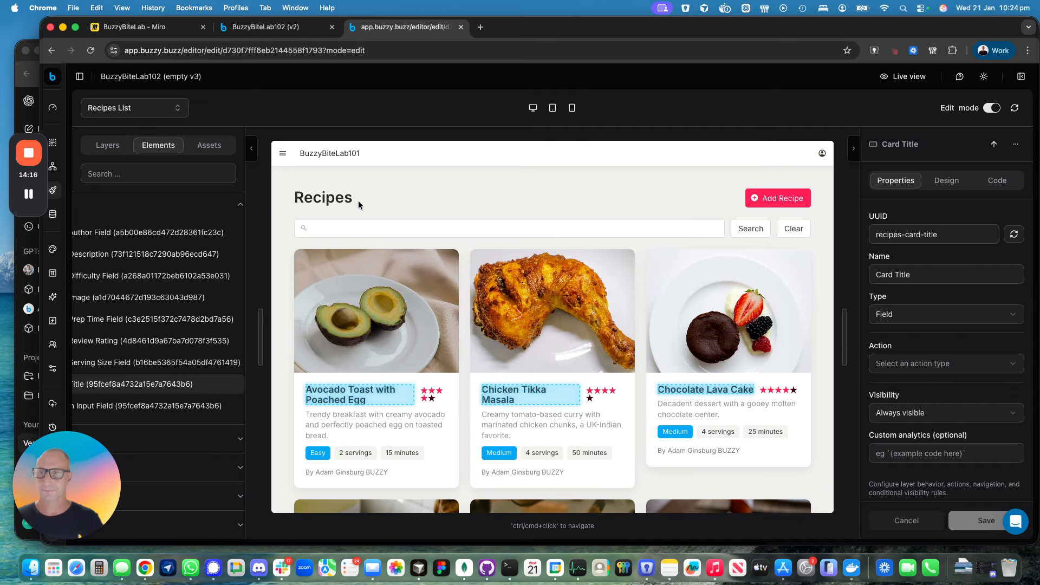
- Open the generated Recipes List (Widget) screen in the design editor and look through its recipe cards down to the pagination
{"action": "left_click", "coordinate": [174, 109]}
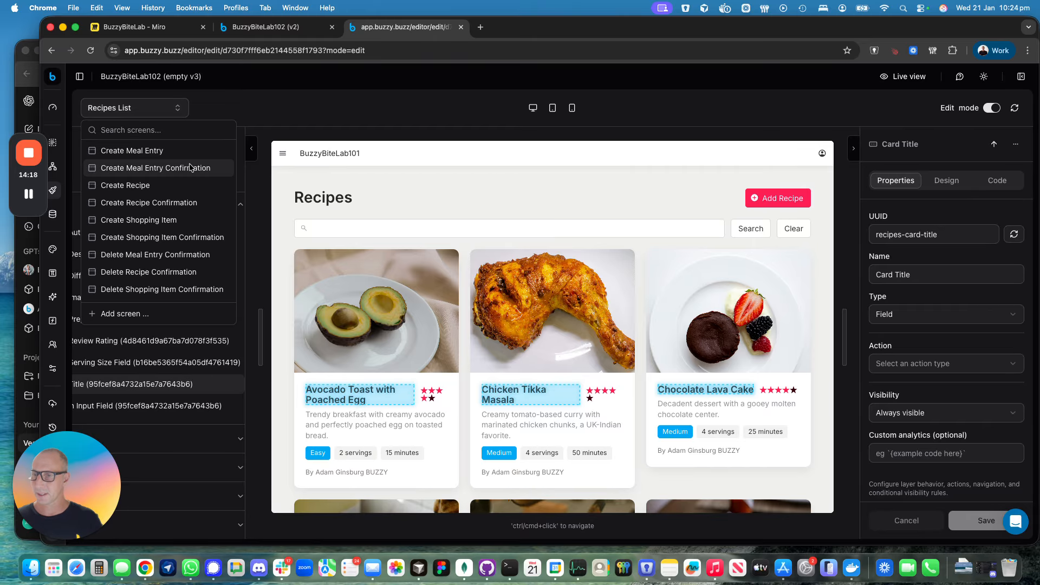
{"action": "scroll", "coordinate": [193, 266], "scroll_direction": "down", "scroll_amount": 3}
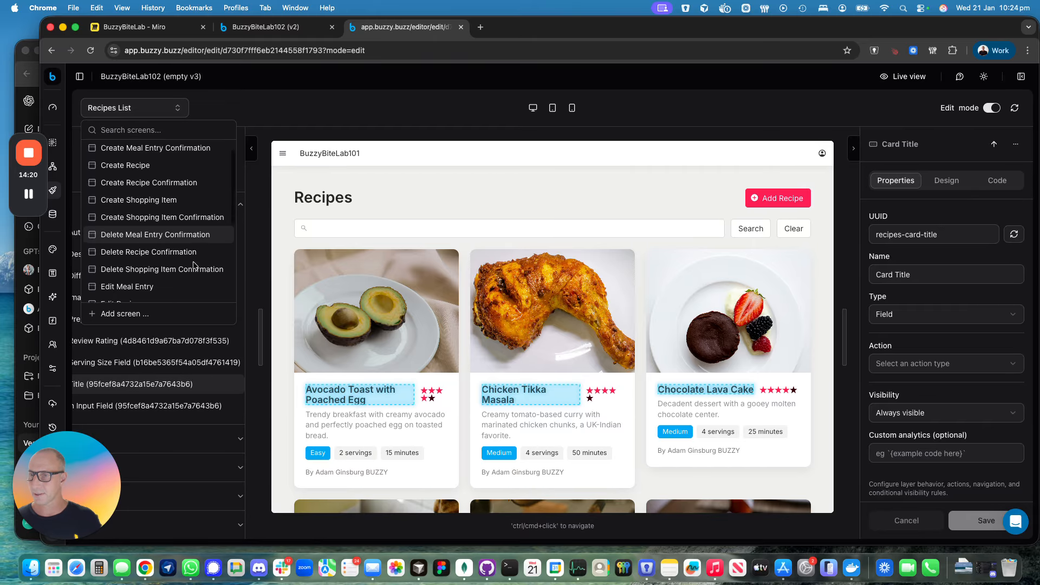
{"action": "scroll", "coordinate": [194, 265], "scroll_direction": "down", "scroll_amount": 3}
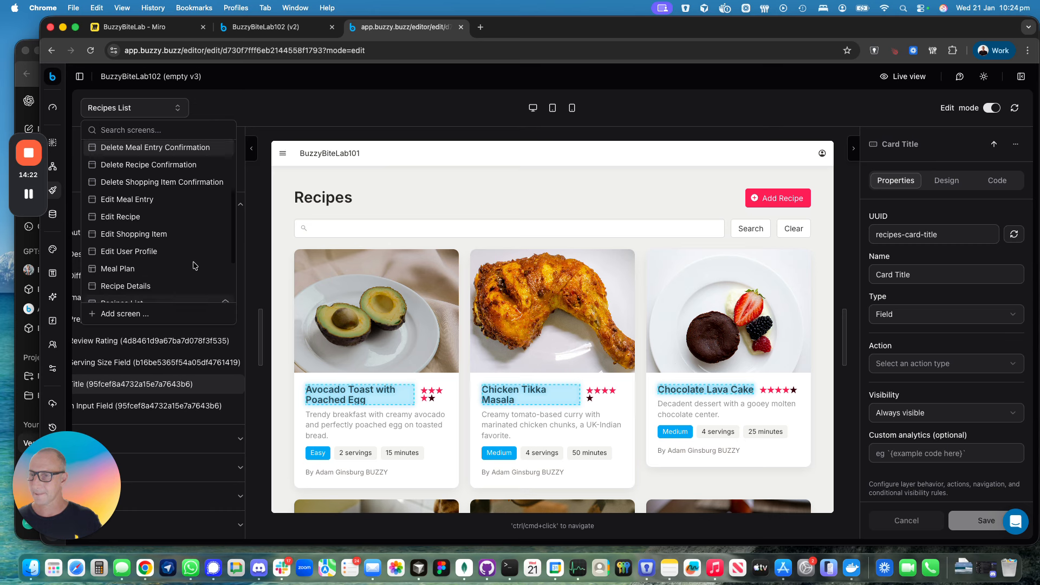
{"action": "left_click", "coordinate": [170, 263]}
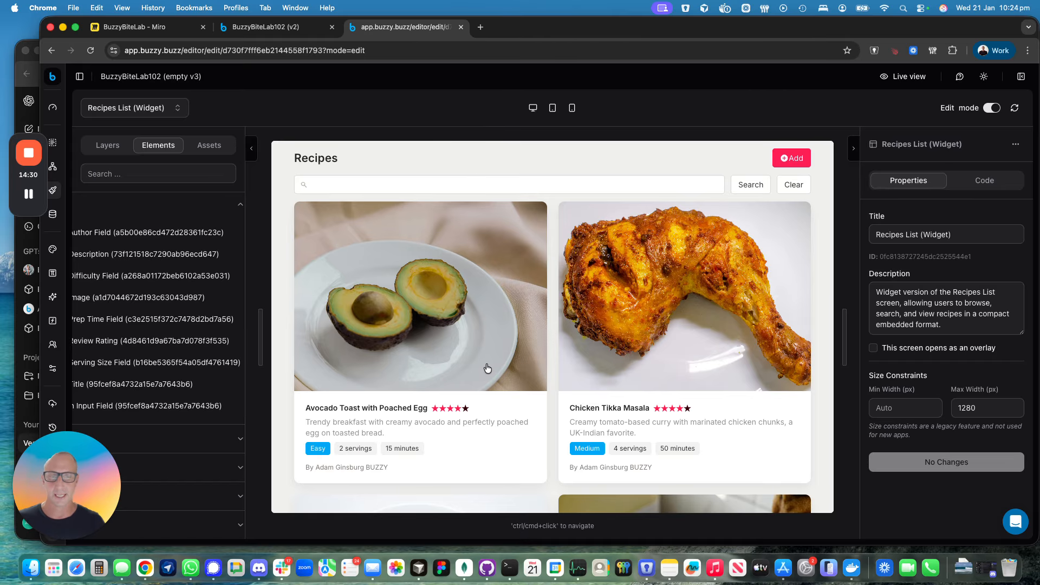
{"action": "key", "text": "ctrl+Up"}
{"action": "left_click", "coordinate": [432, 236]}
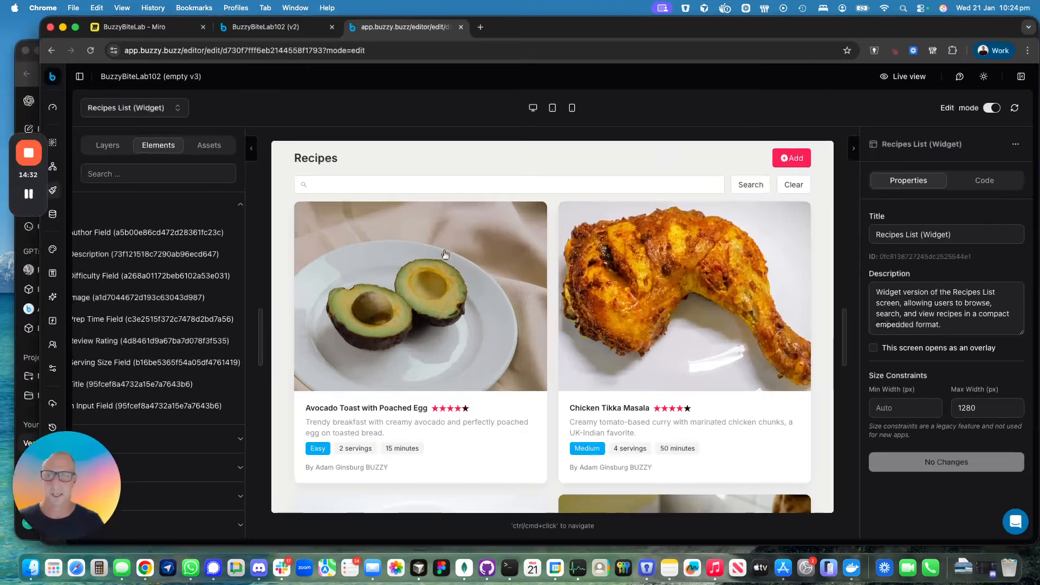
{"action": "scroll", "coordinate": [458, 374], "scroll_direction": "down", "scroll_amount": 3}
{"action": "scroll", "coordinate": [460, 375], "scroll_direction": "down", "scroll_amount": 4}
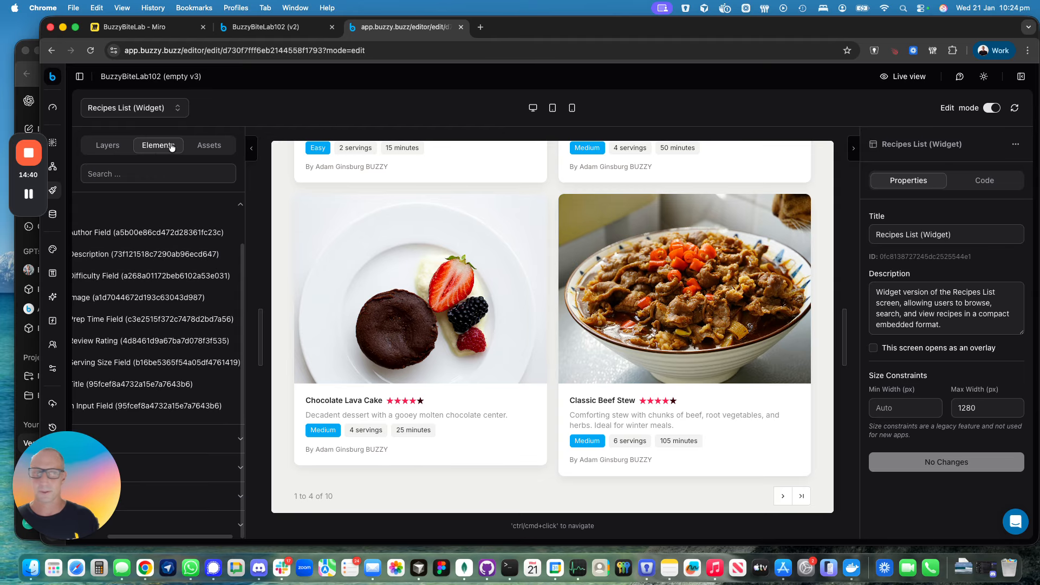
- Check the widget generation outcome in the AI chat and return to the MCP configuration
{"action": "left_click", "coordinate": [1020, 76]}
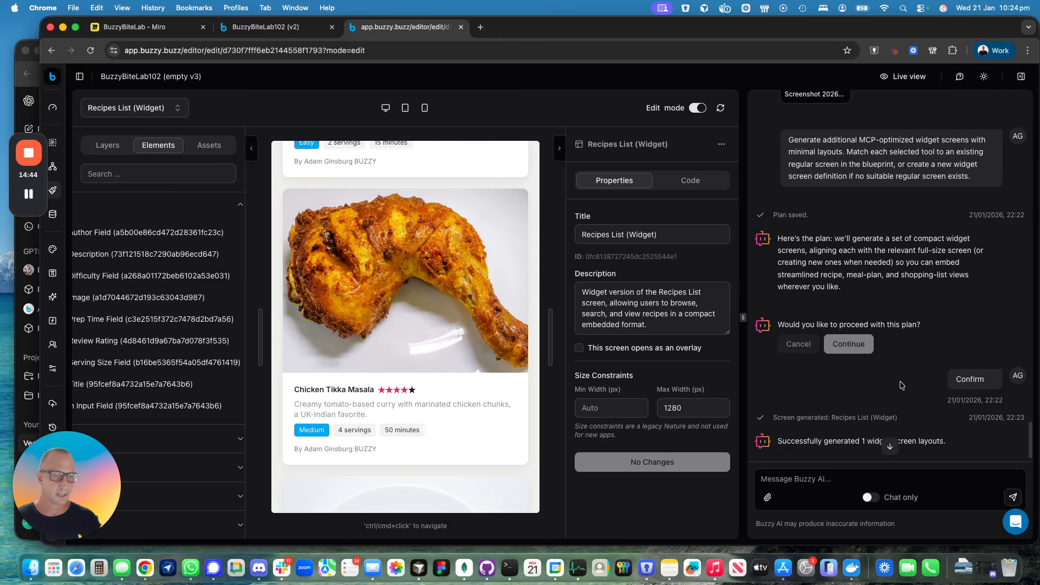
{"action": "scroll", "coordinate": [901, 386], "scroll_direction": "down", "scroll_amount": 1}
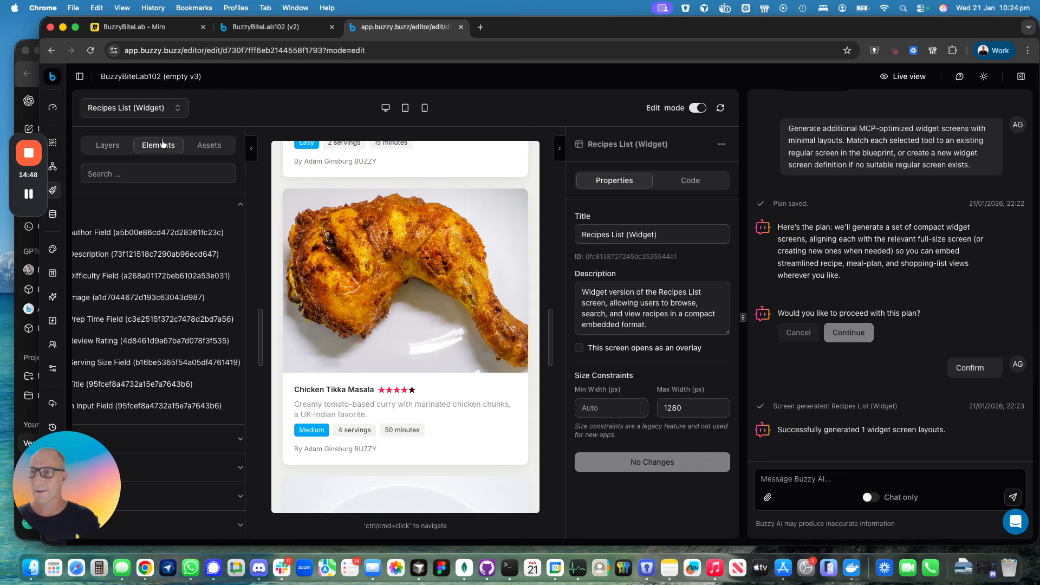
{"action": "left_click", "coordinate": [53, 299]}
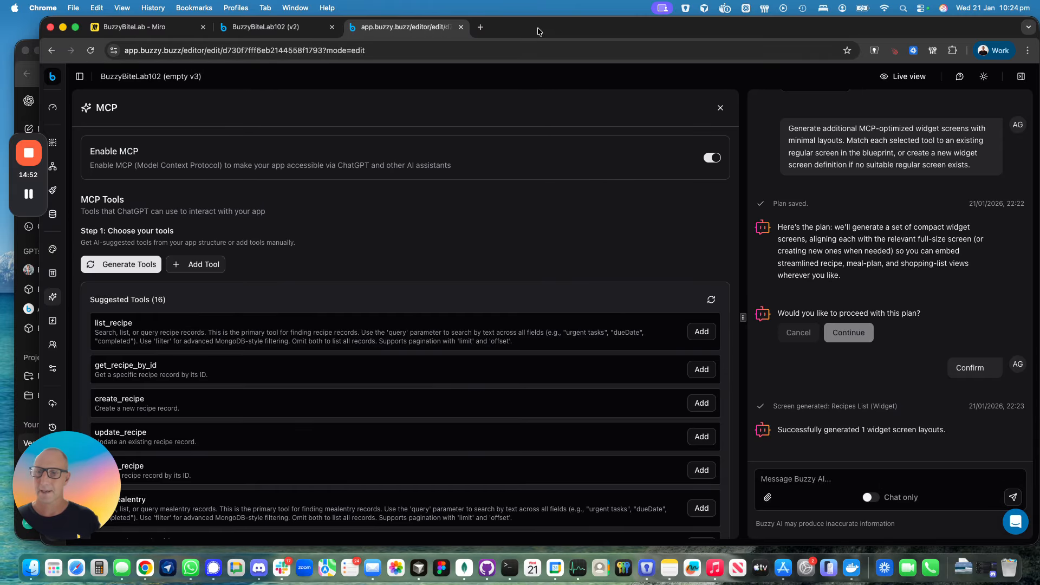
- Narrow the Buzzy browser window and reposition it so the ChatGPT conversation behind it shows alongside
{"action": "left_click_drag", "start_coordinate": [536, 34], "coordinate": [613, 34]}
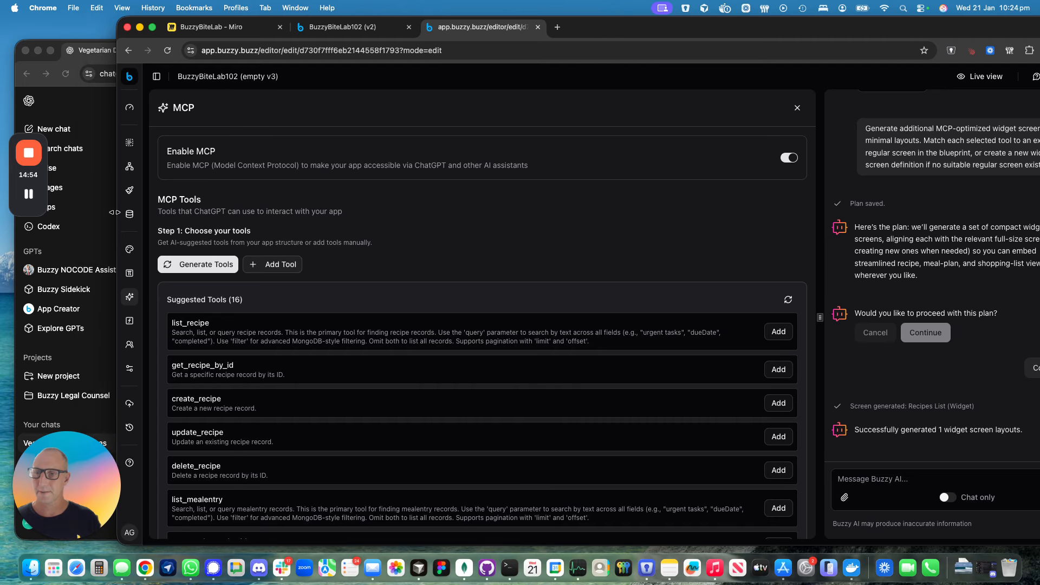
{"action": "left_click_drag", "start_coordinate": [852, 31], "coordinate": [748, 32]}
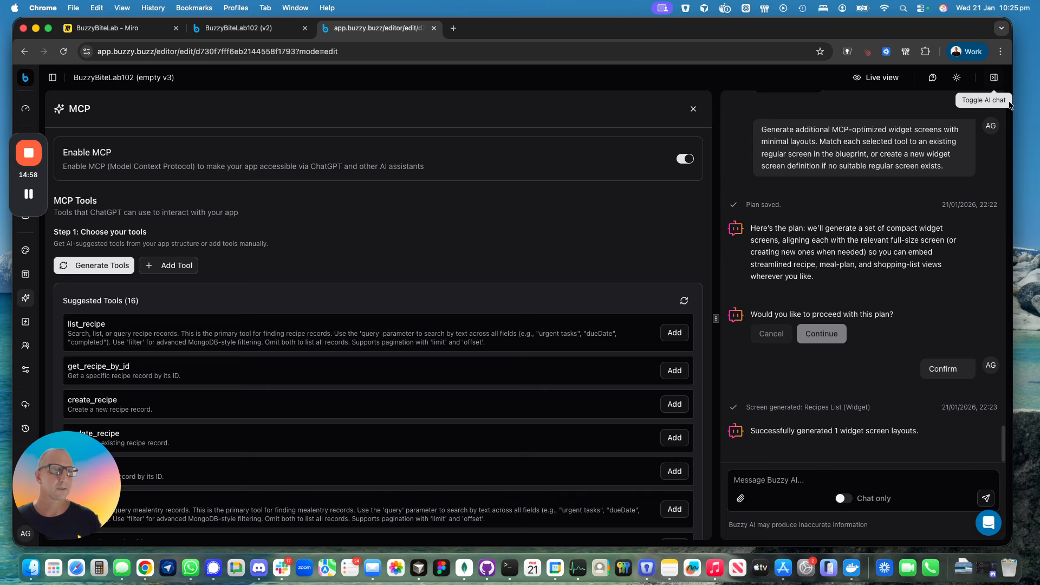
{"action": "left_click_drag", "start_coordinate": [1016, 101], "coordinate": [748, 107]}
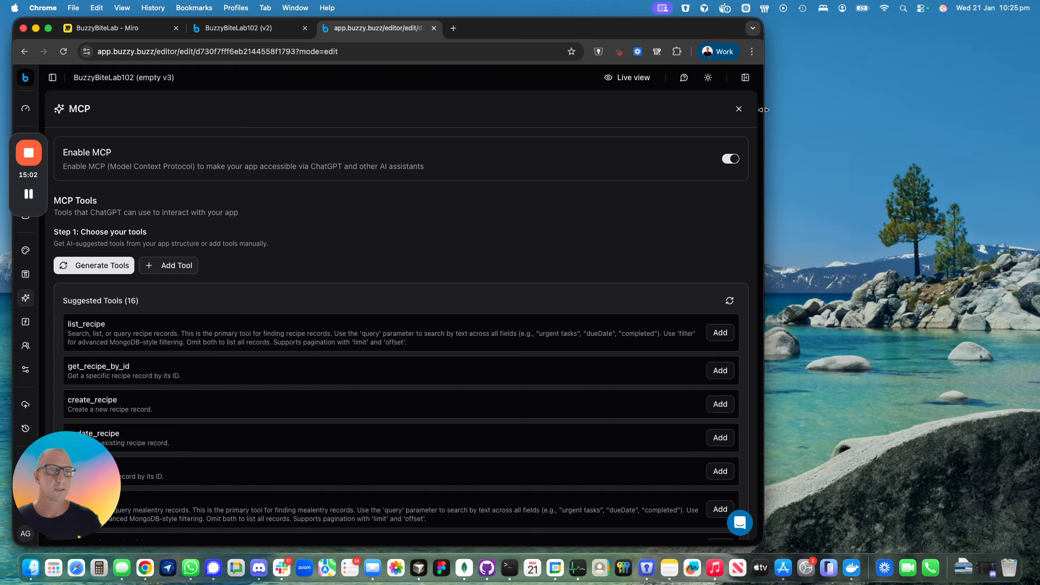
{"action": "left_click_drag", "start_coordinate": [544, 28], "coordinate": [730, 7]}
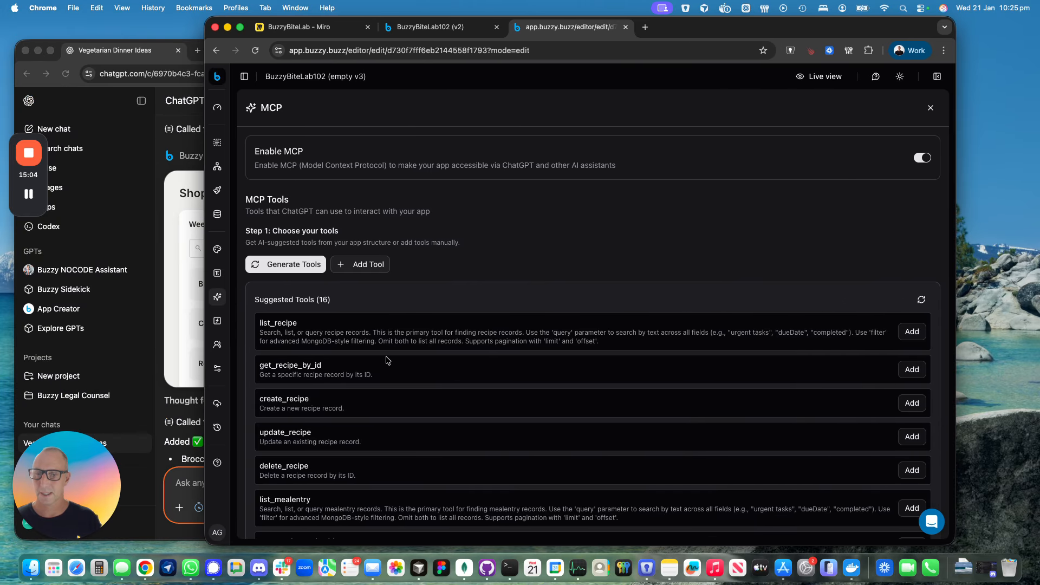
- Review the list_recipe tool's description and Recipes List (Widget) screen association, and close its settings without editing
{"action": "scroll", "coordinate": [378, 404], "scroll_direction": "down", "scroll_amount": 6}
{"action": "scroll", "coordinate": [377, 404], "scroll_direction": "down", "scroll_amount": 5}
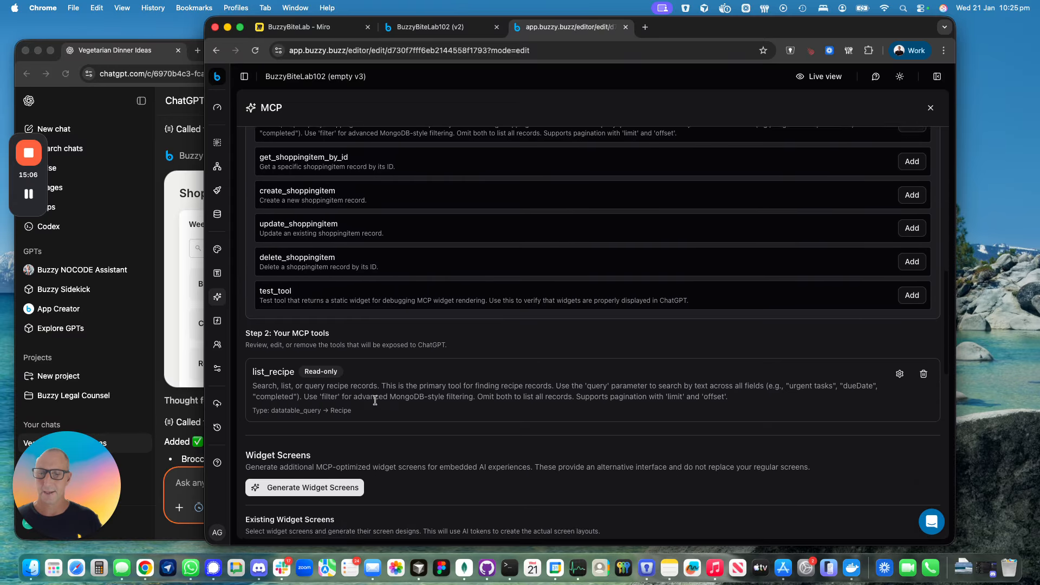
{"action": "scroll", "coordinate": [377, 403], "scroll_direction": "down", "scroll_amount": 3}
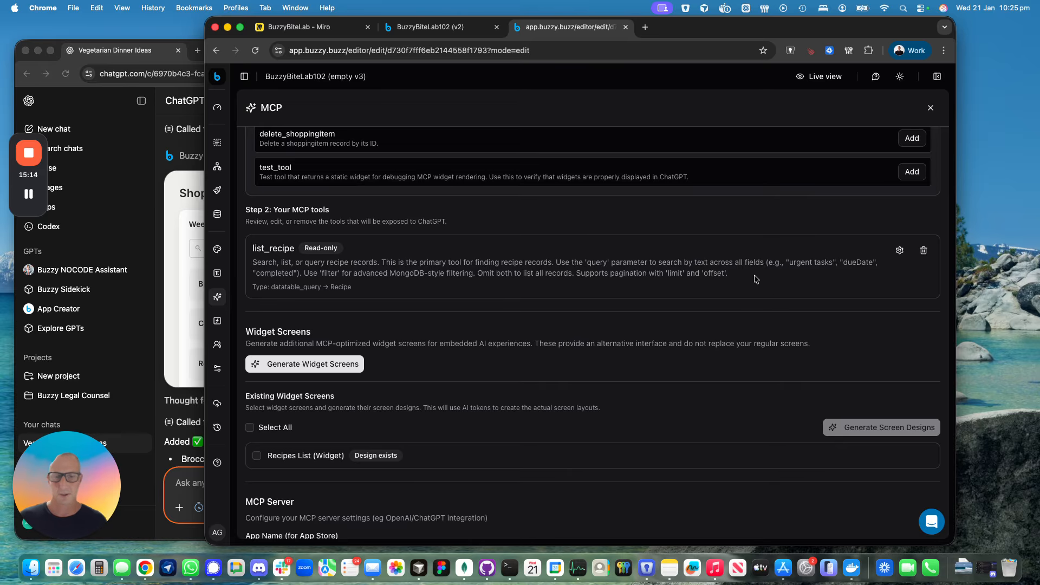
{"action": "left_click", "coordinate": [899, 251]}
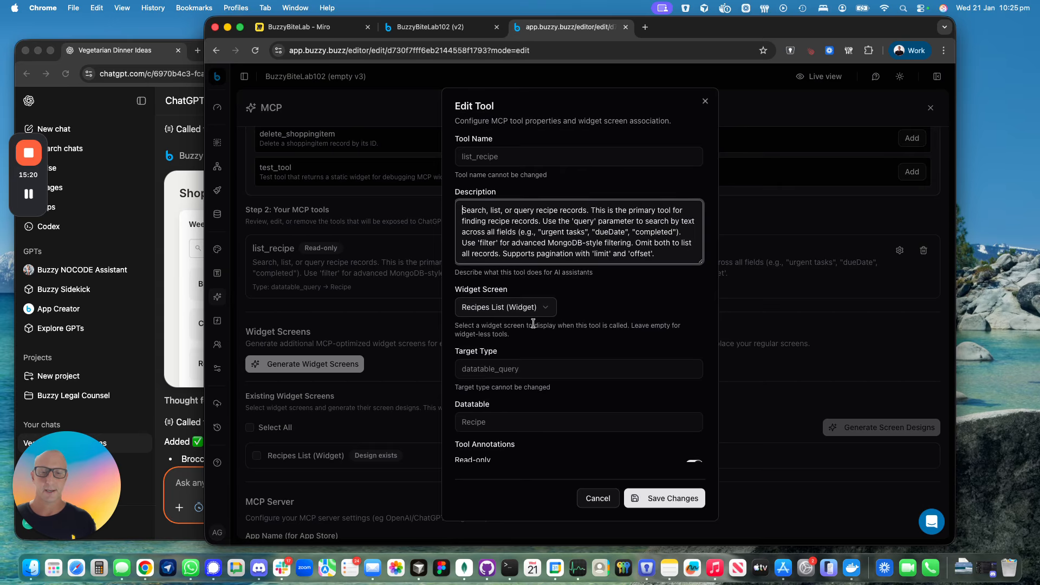
{"action": "left_click", "coordinate": [705, 103]}
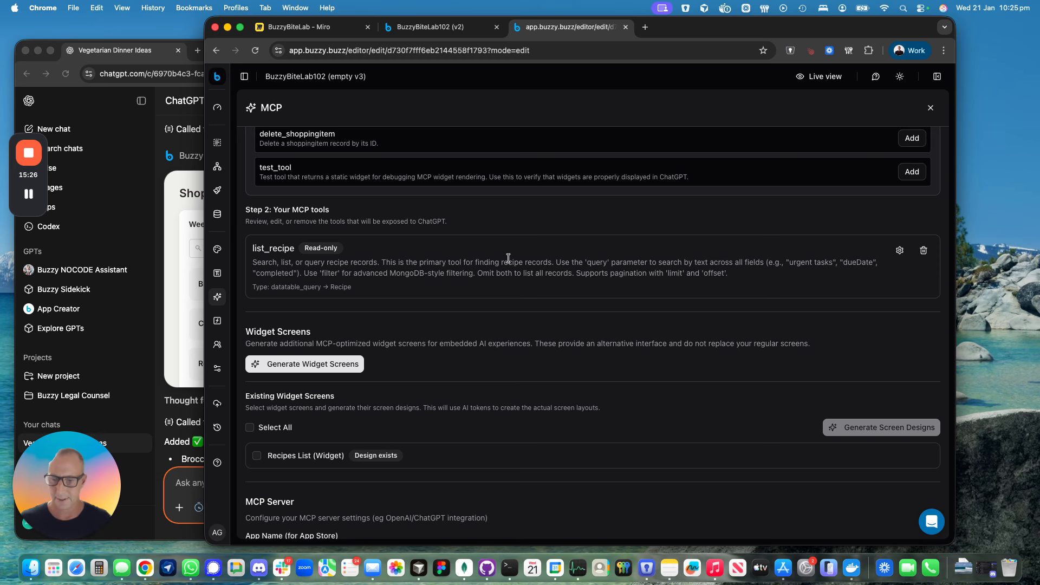
- Generate the MCP server URL for BuzzyBiteLab102 (empty v3) and dismiss the confirmation
{"action": "scroll", "coordinate": [428, 411], "scroll_direction": "down", "scroll_amount": 3}
{"action": "scroll", "coordinate": [429, 411], "scroll_direction": "down", "scroll_amount": 3}
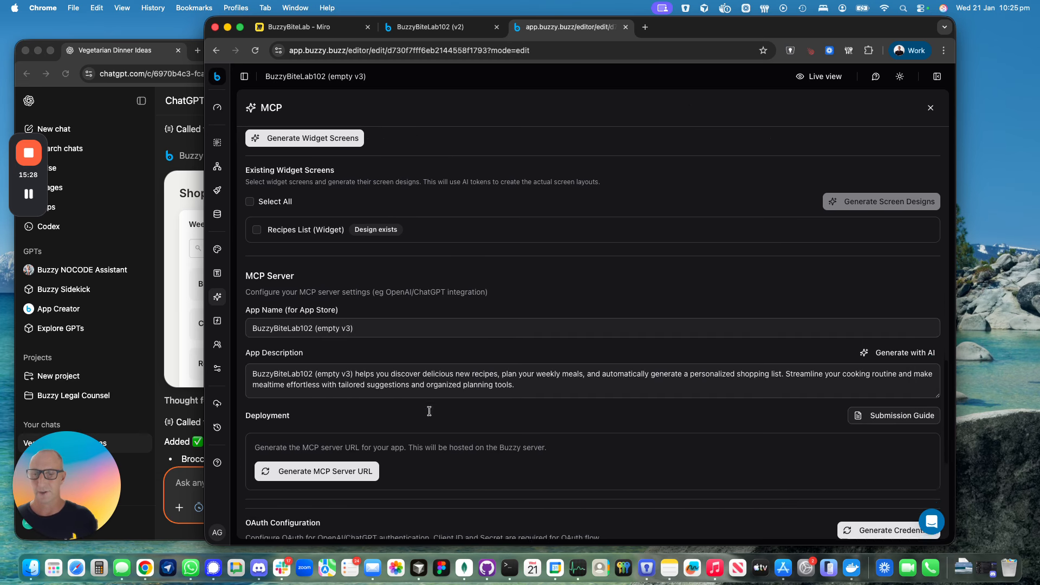
{"action": "scroll", "coordinate": [431, 414], "scroll_direction": "down", "scroll_amount": 1}
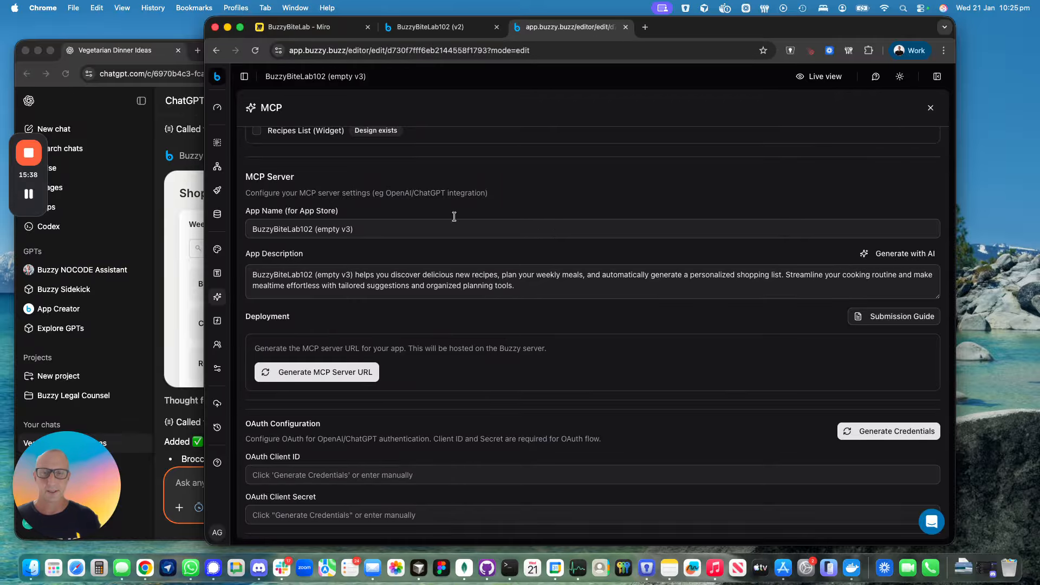
{"action": "scroll", "coordinate": [376, 319], "scroll_direction": "up", "scroll_amount": 2}
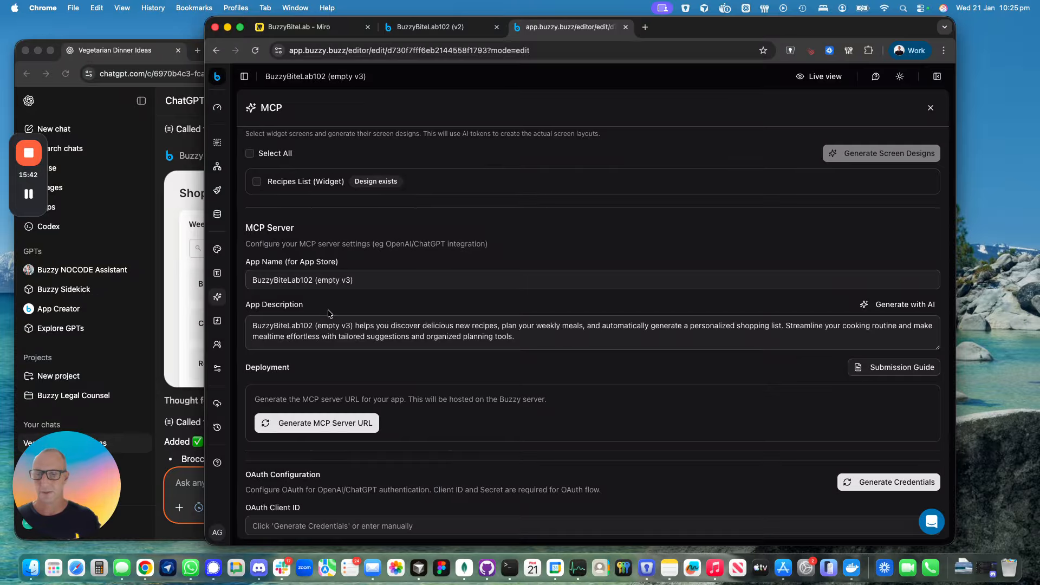
{"action": "scroll", "coordinate": [327, 320], "scroll_direction": "down", "scroll_amount": 3}
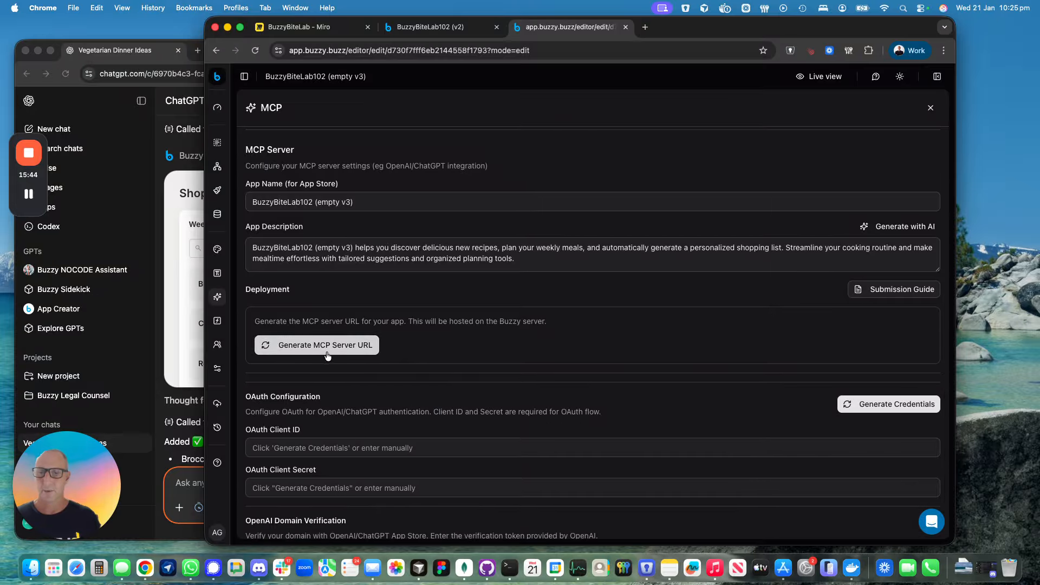
{"action": "left_click", "coordinate": [322, 351]}
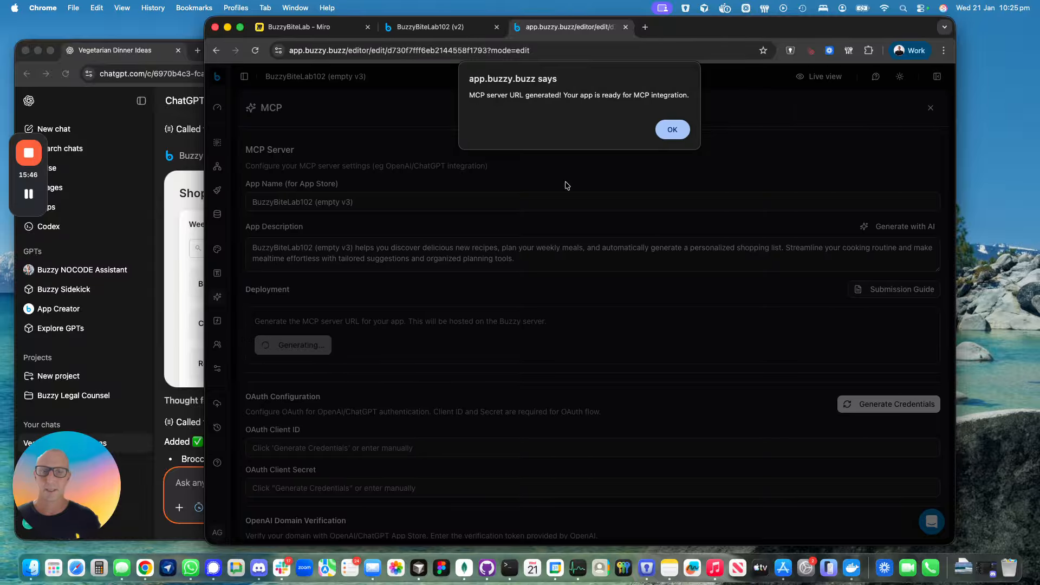
{"action": "left_click", "coordinate": [672, 129]}
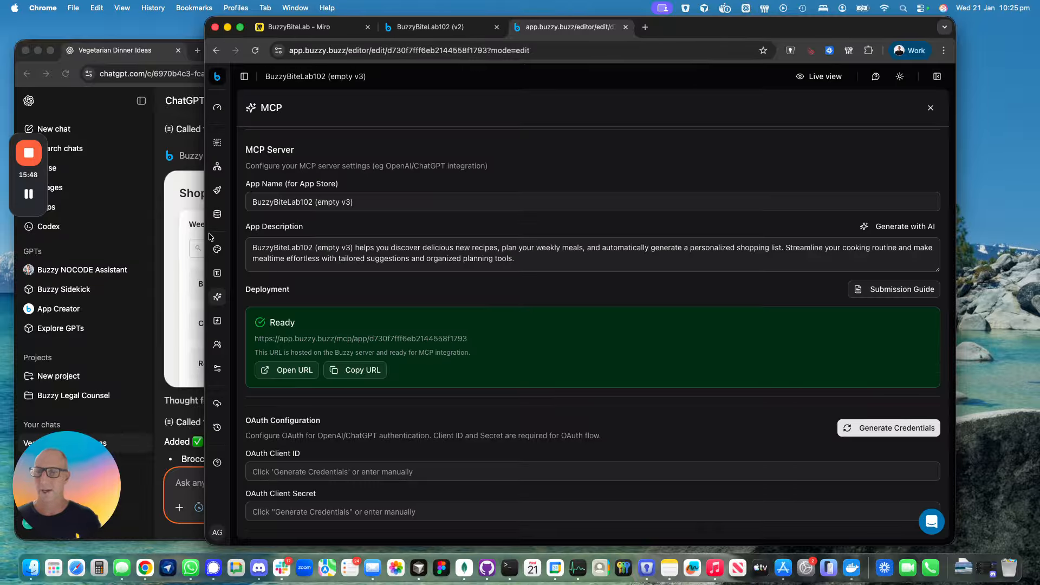
- Narrow the Buzzy browser window to uncover ChatGPT and start a new chat there
{"action": "left_click_drag", "start_coordinate": [207, 231], "coordinate": [386, 230]}
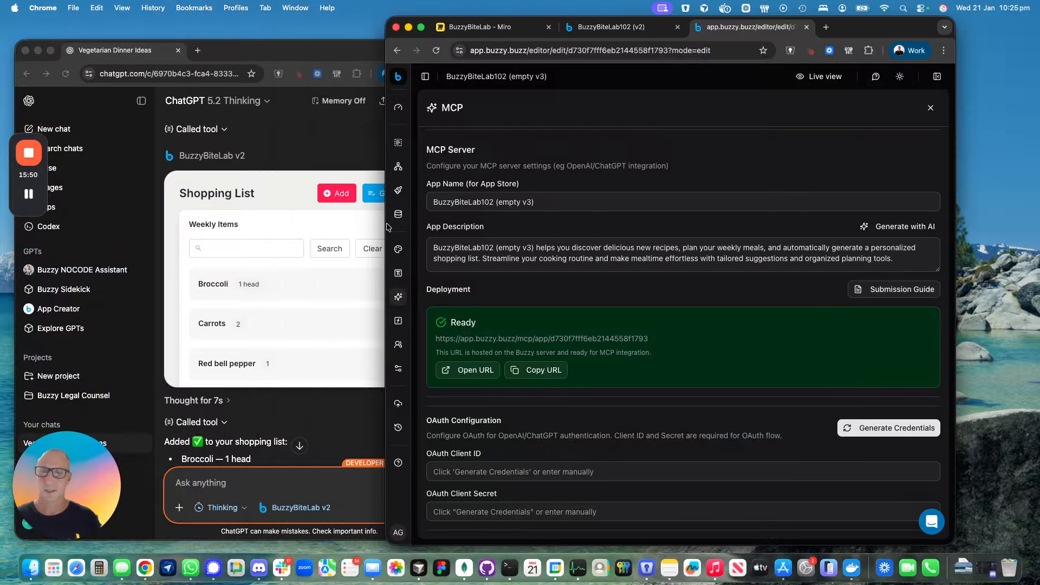
{"action": "left_click", "coordinate": [262, 158]}
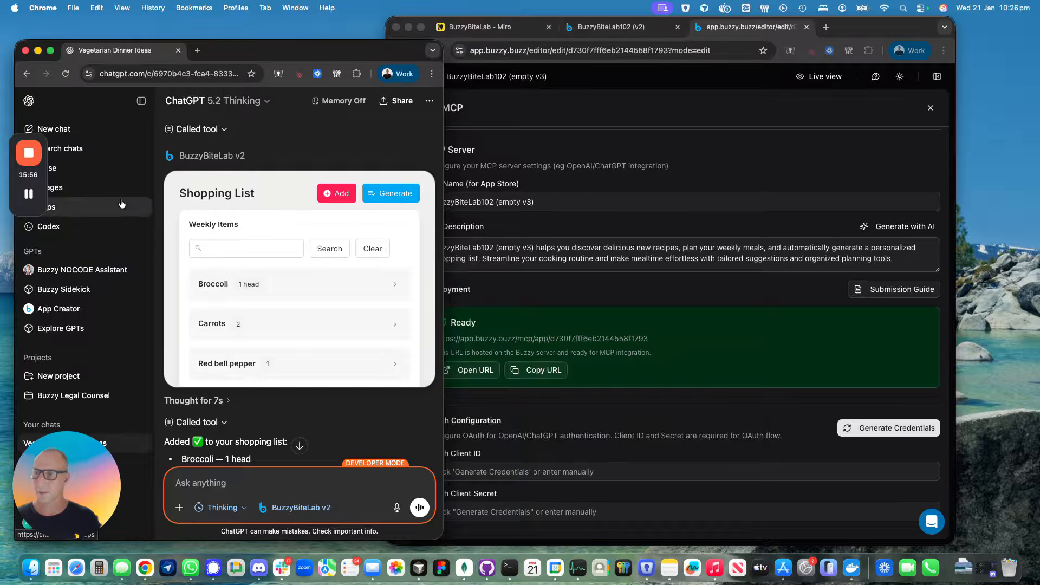
{"action": "left_click", "coordinate": [64, 130]}
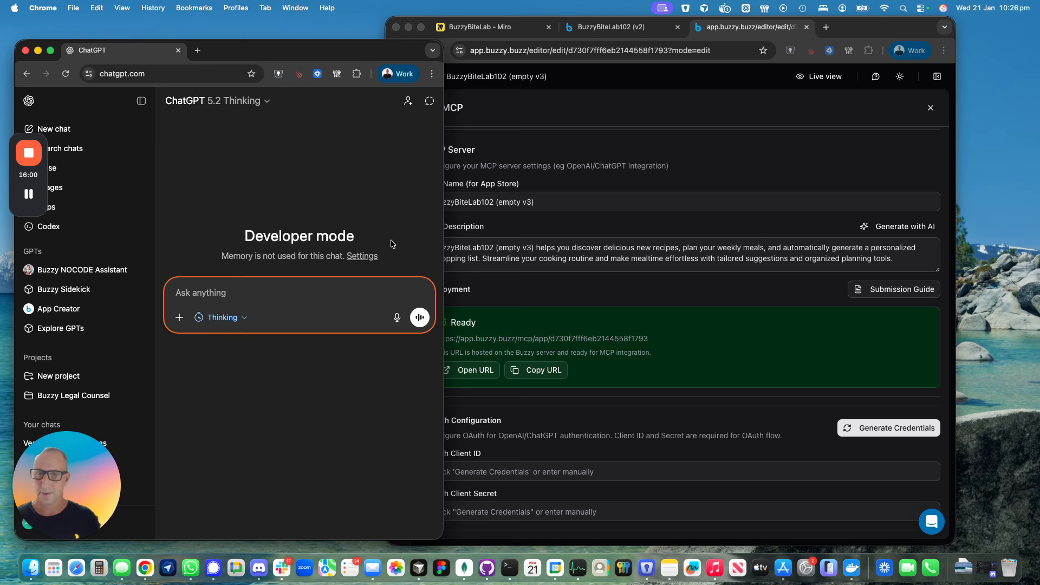
- Disconnect the BuzzyBiteLab v2 app in ChatGPT's app settings and return to the enabled apps list
{"action": "left_click", "coordinate": [362, 257]}
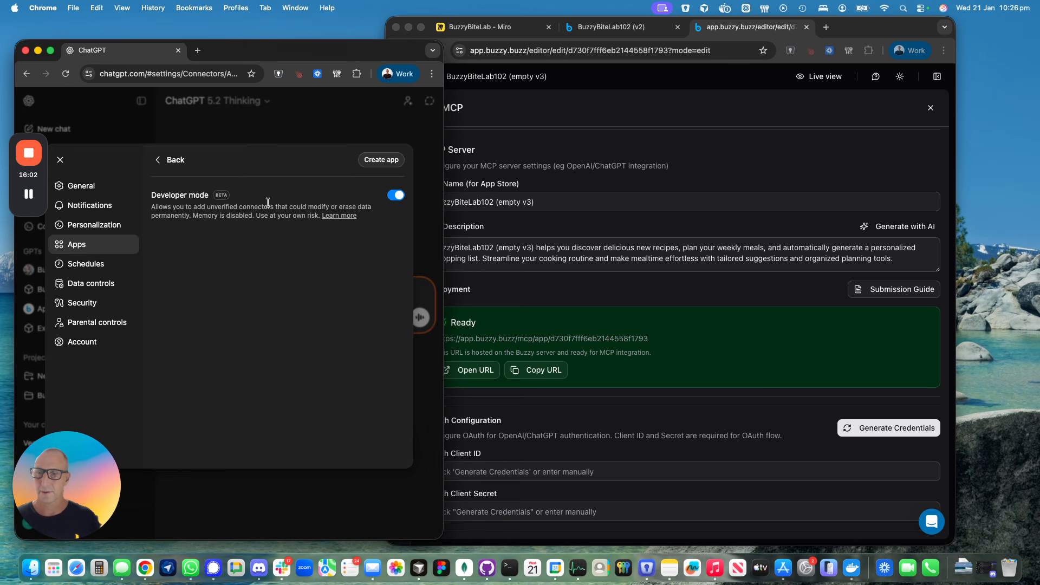
{"action": "left_click", "coordinate": [180, 163]}
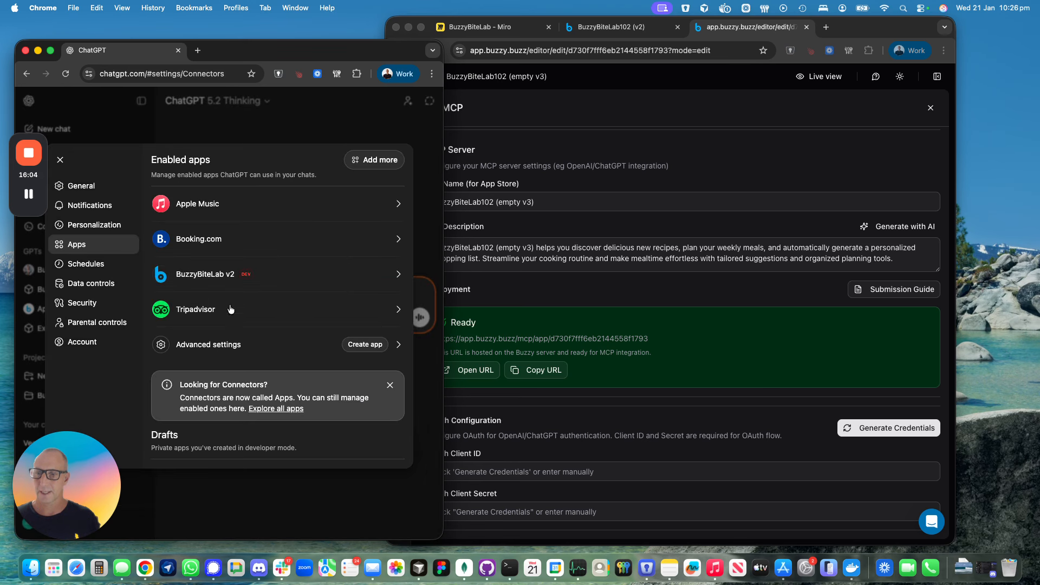
{"action": "left_click", "coordinate": [393, 278]}
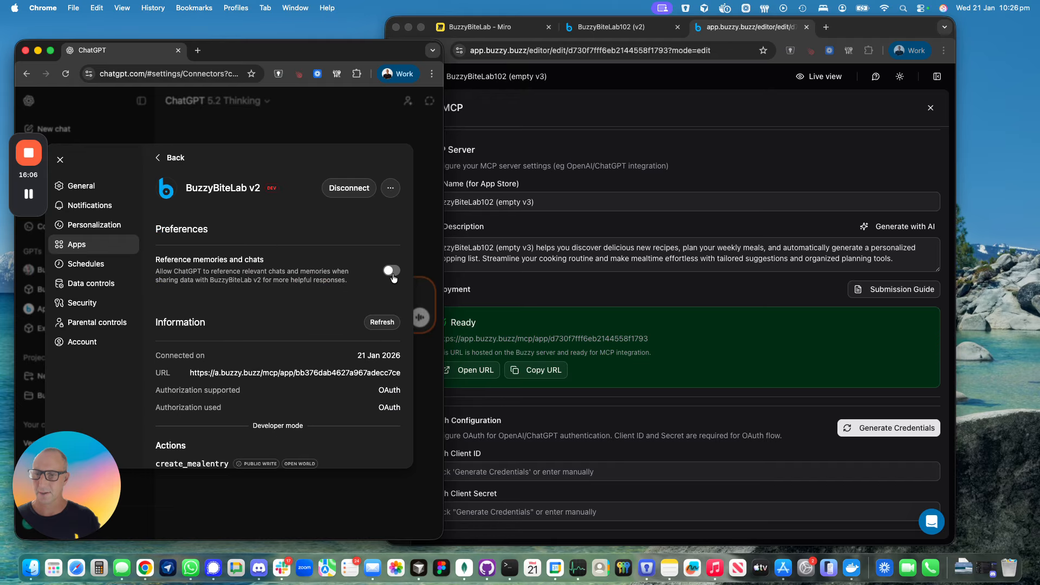
{"action": "left_click", "coordinate": [364, 189]}
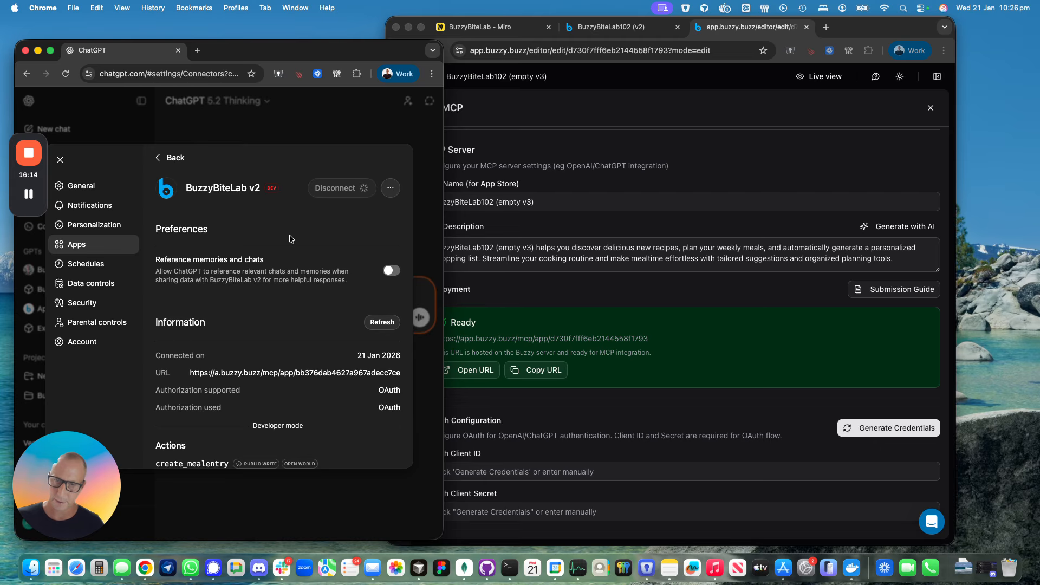
{"action": "left_click", "coordinate": [168, 158]}
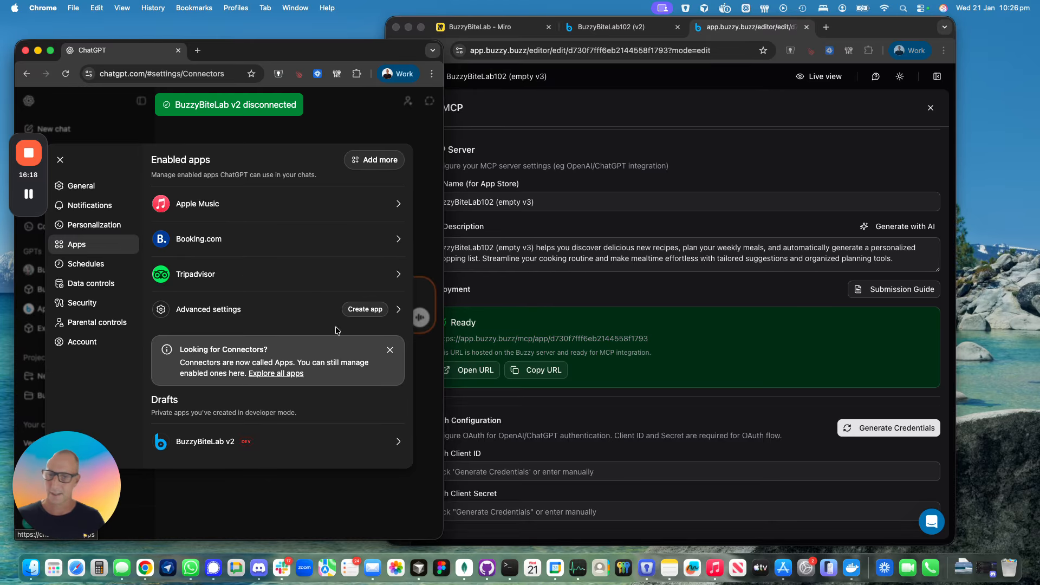
- Start creating a custom ChatGPT app and name it BuzzyBitev3
{"action": "left_click", "coordinate": [372, 309]}
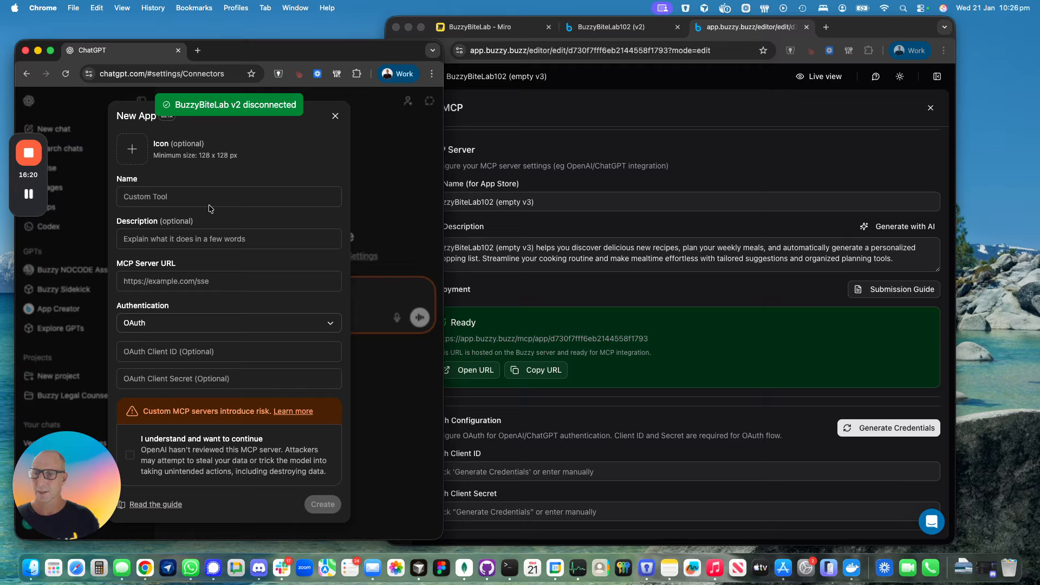
{"action": "left_click", "coordinate": [188, 199]}
{"action": "type", "text": "Bitev3"}
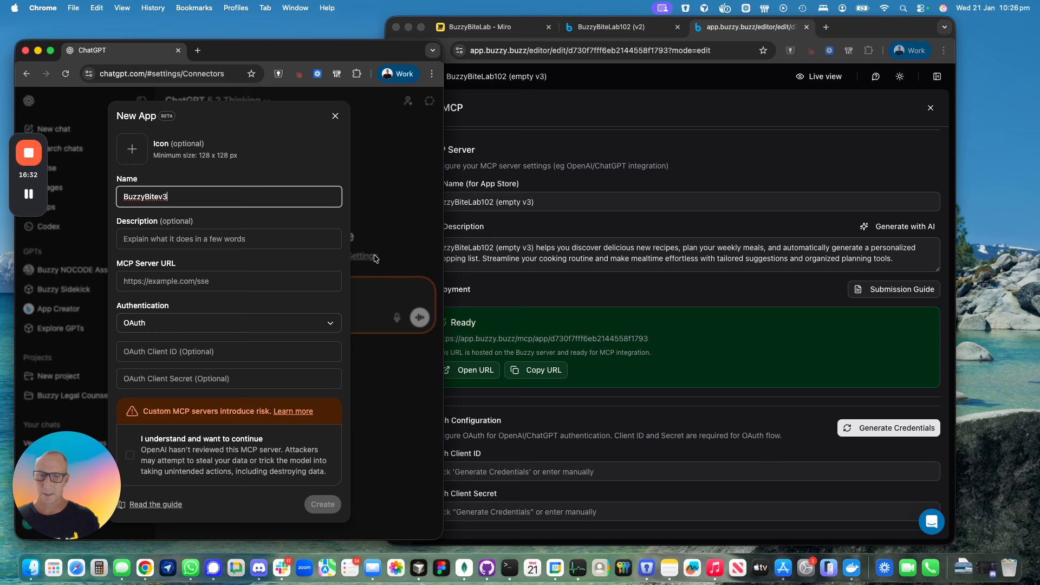
- Copy the generated MCP server URL from Buzzy into the new ChatGPT app's MCP Server URL
{"action": "left_click", "coordinate": [545, 294]}
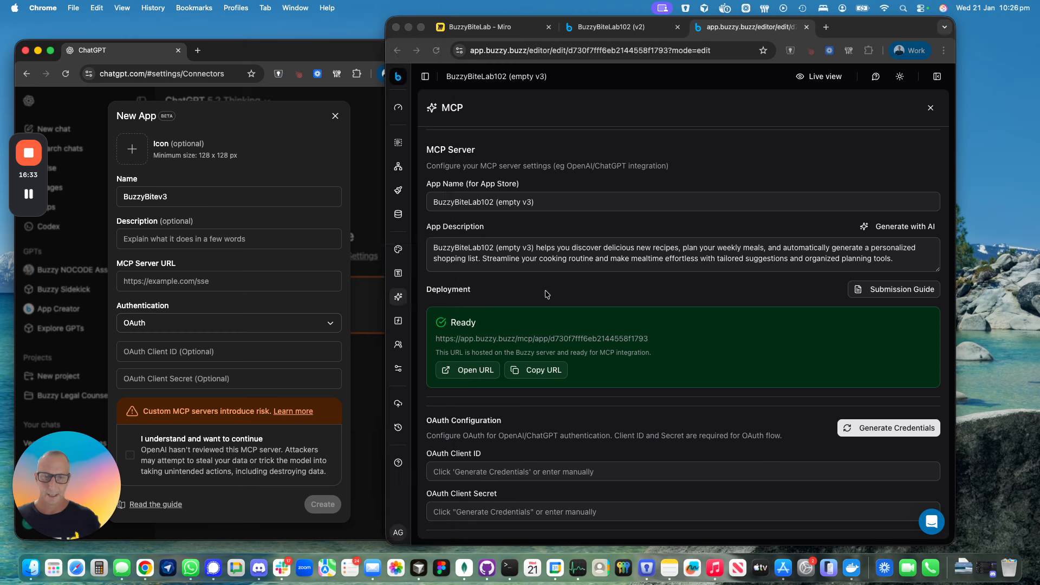
{"action": "left_click", "coordinate": [542, 370]}
{"action": "left_click", "coordinate": [139, 284]}
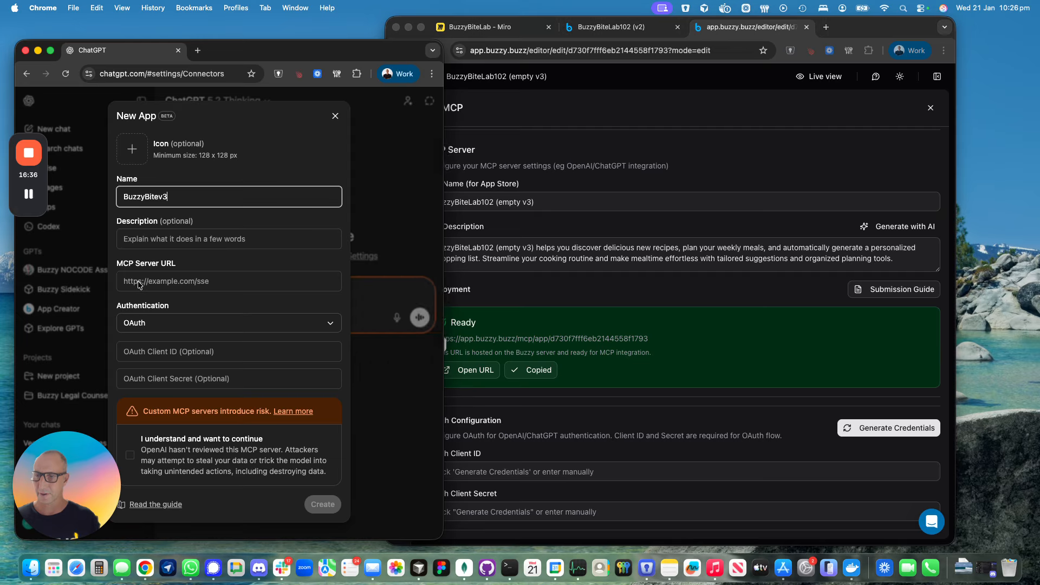
{"action": "left_click", "coordinate": [140, 284]}
{"action": "key", "text": "super+v"}
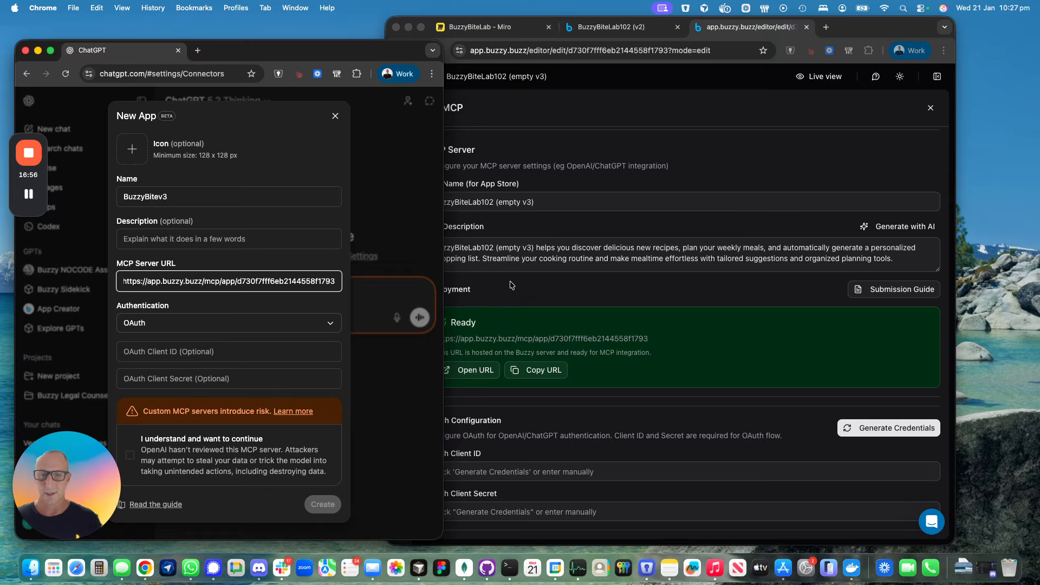
- Generate OAuth credentials for the app in Buzzy's MCP configuration, leaving the ChatGPT form visible alongside
{"action": "left_click", "coordinate": [539, 286]}
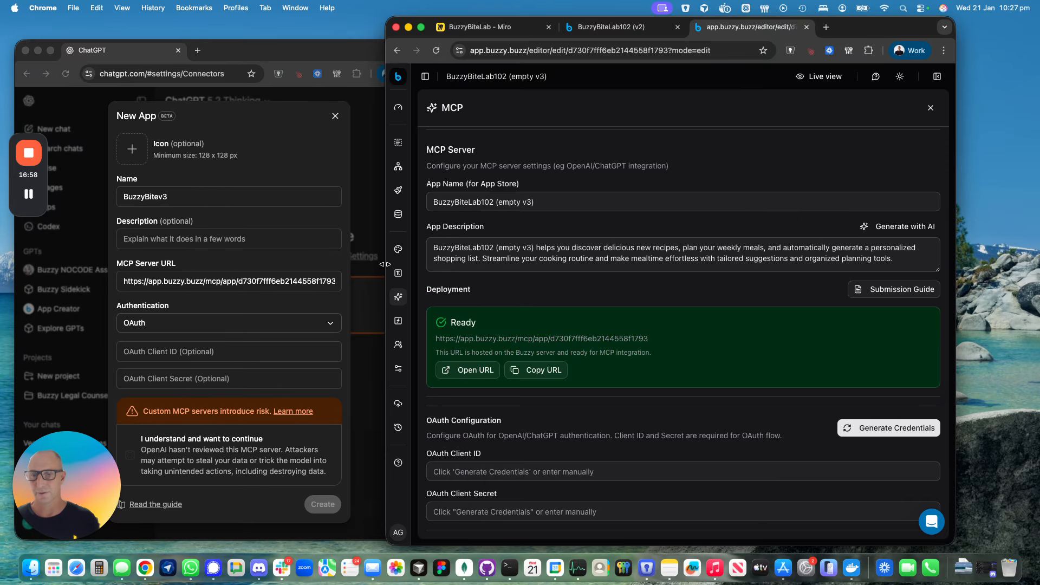
{"action": "mouse_move", "coordinate": [383, 264]}
{"action": "left_mouse_down"}
{"action": "mouse_move", "coordinate": [421, 264]}
{"action": "mouse_move", "coordinate": [391, 262]}
{"action": "left_mouse_up"}
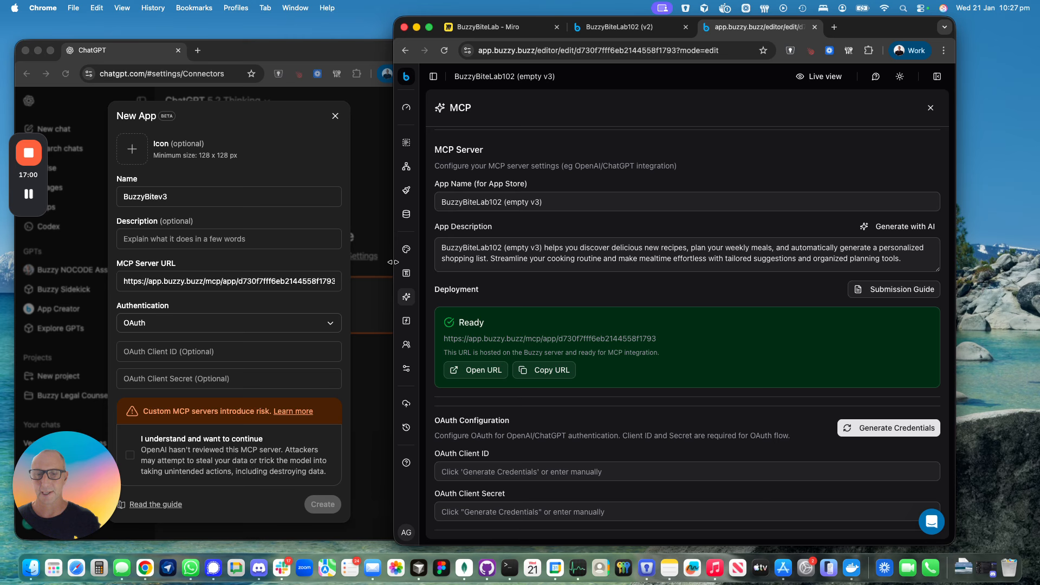
{"action": "scroll", "coordinate": [494, 443], "scroll_direction": "down", "scroll_amount": 5}
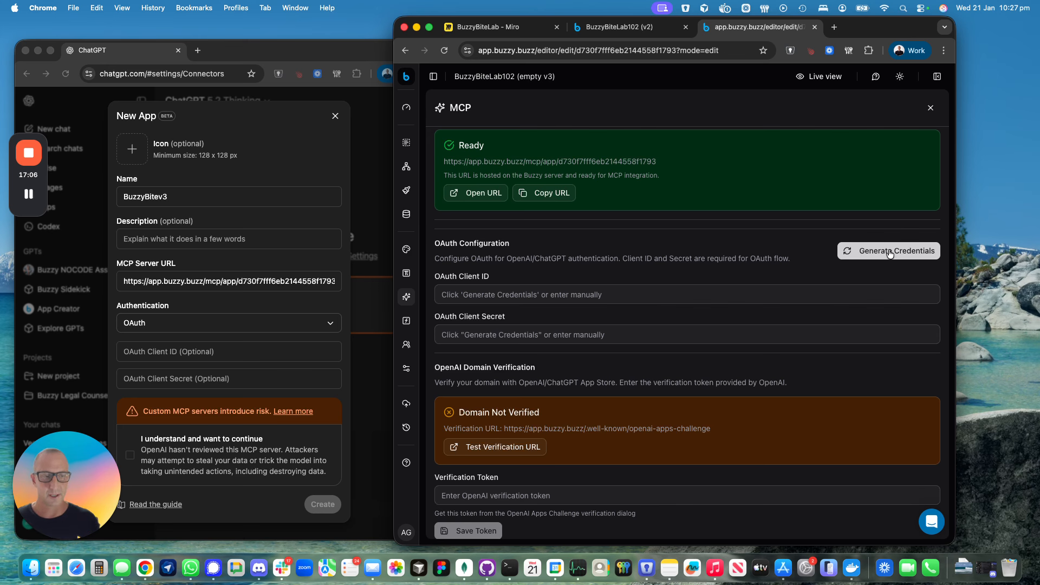
{"action": "left_click", "coordinate": [890, 250]}
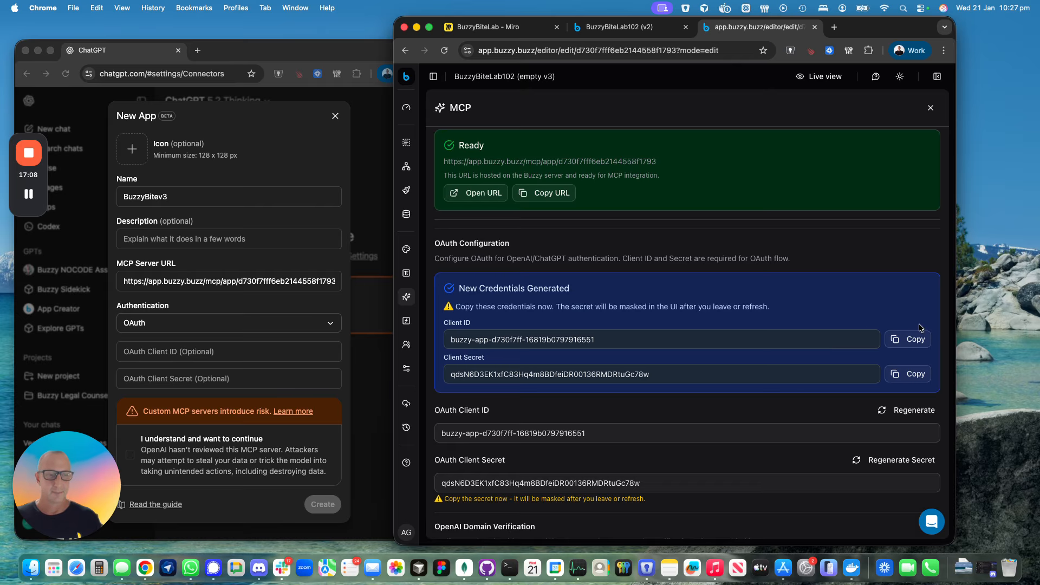
- Copy the generated OAuth client ID and client secret from Buzzy into the matching fields of the ChatGPT app form
{"action": "left_click", "coordinate": [915, 344]}
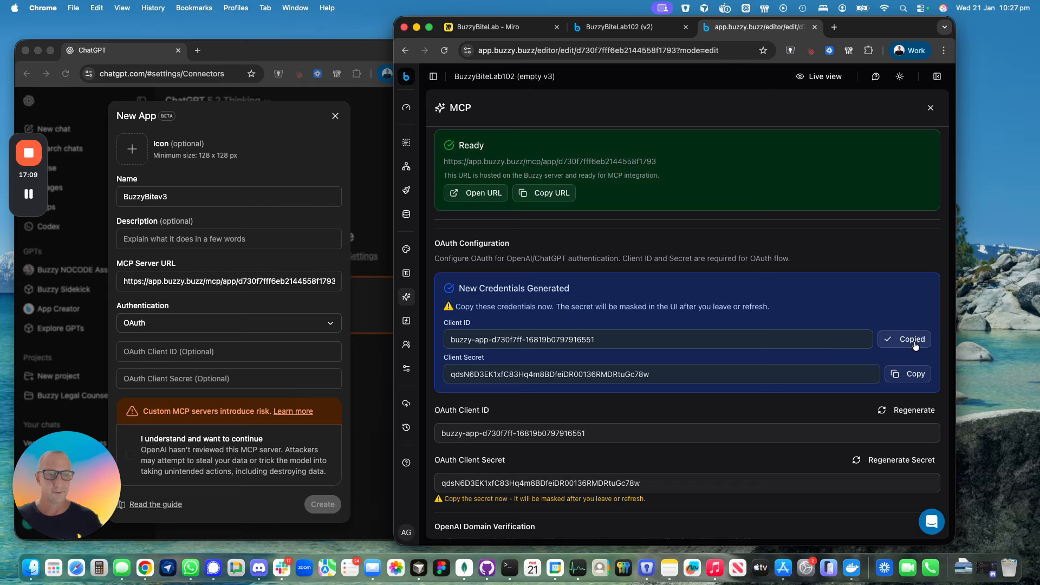
{"action": "left_click", "coordinate": [184, 352]}
{"action": "key", "text": "super+v"}
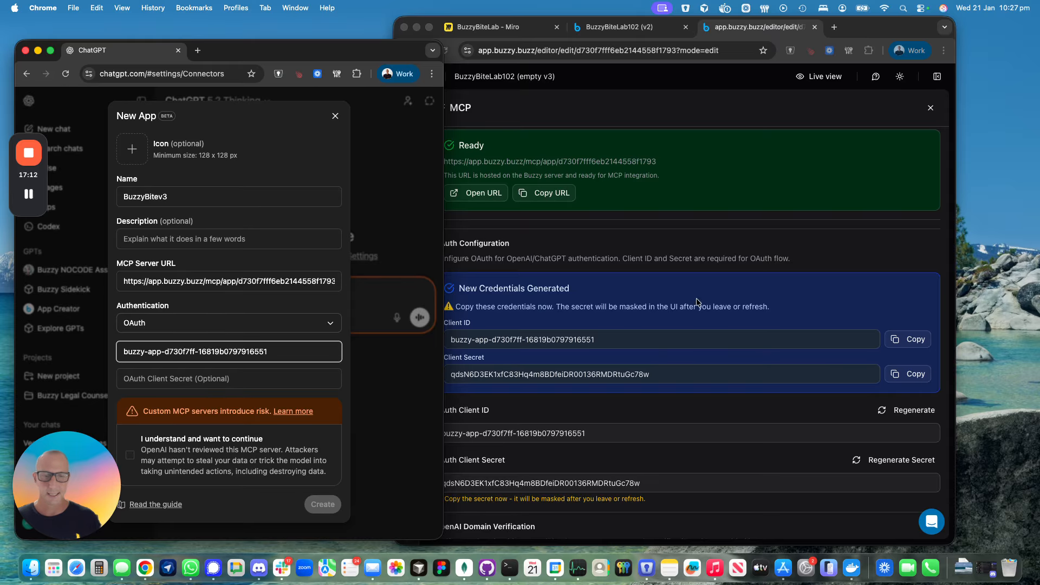
{"action": "left_click", "coordinate": [919, 378]}
{"action": "left_click", "coordinate": [918, 377]}
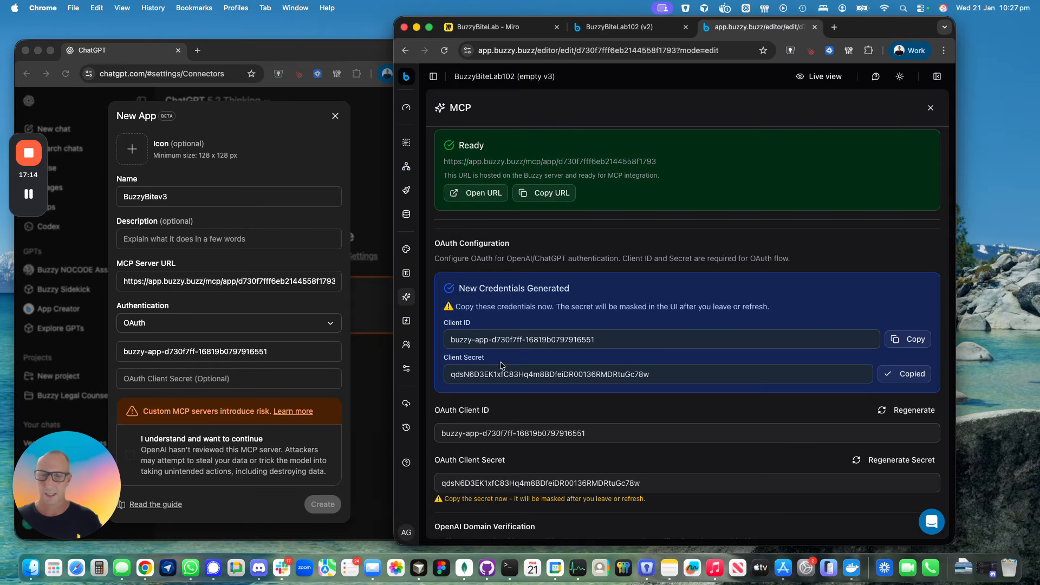
{"action": "left_click", "coordinate": [241, 395]}
{"action": "left_click", "coordinate": [192, 378]}
{"action": "key", "text": "super+v"}
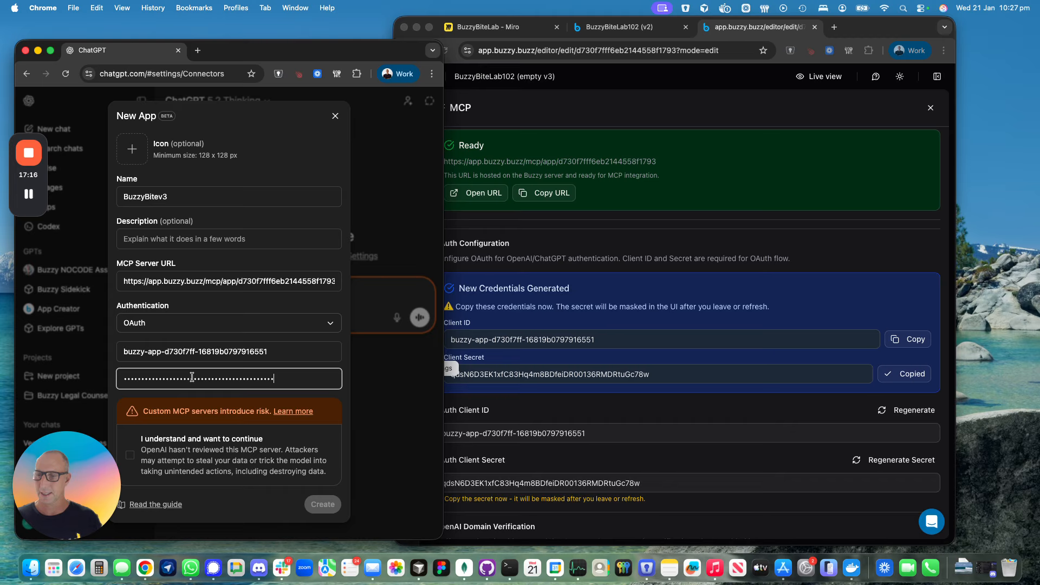
- Acknowledge the custom MCP server risk and submit the BuzzyBitev3 app for creation
{"action": "left_click", "coordinate": [138, 452]}
{"action": "left_click", "coordinate": [320, 505]}
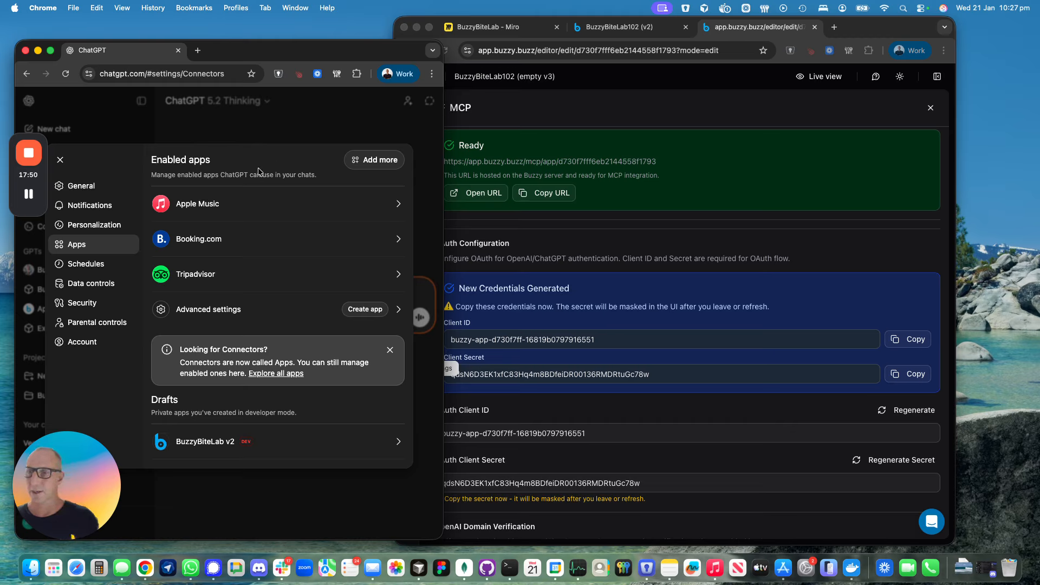
- Return to ChatGPT's app settings and open the details of the BuzzyBiteLab v2 draft
{"action": "left_click", "coordinate": [563, 351]}
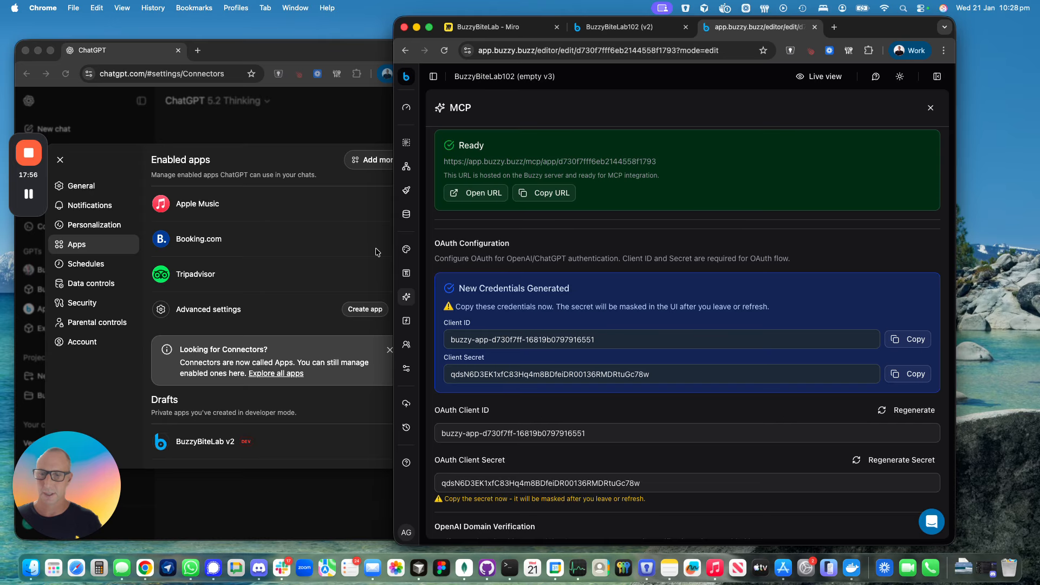
{"action": "left_click", "coordinate": [287, 210]}
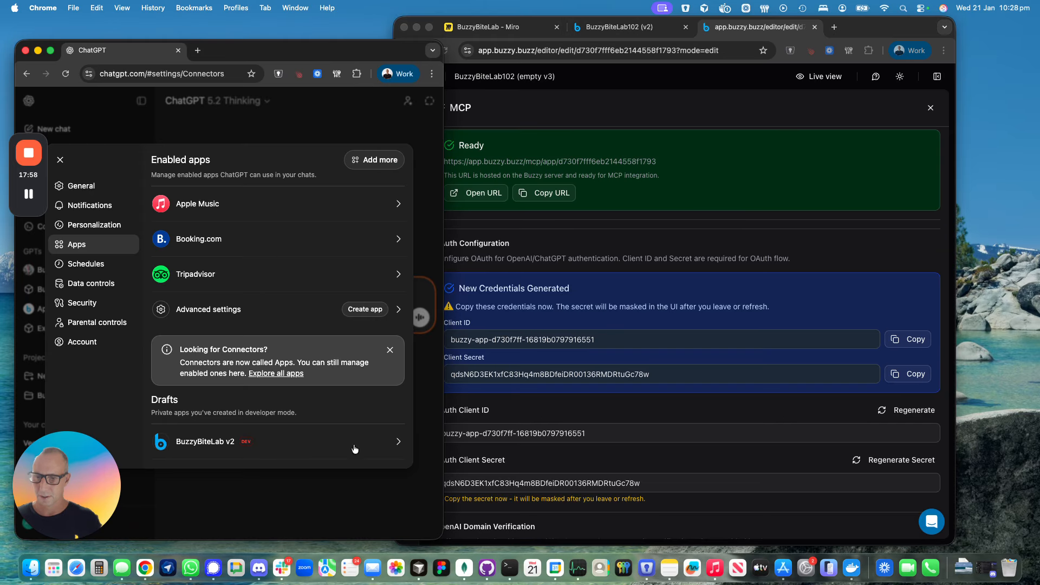
{"action": "left_click", "coordinate": [396, 447]}
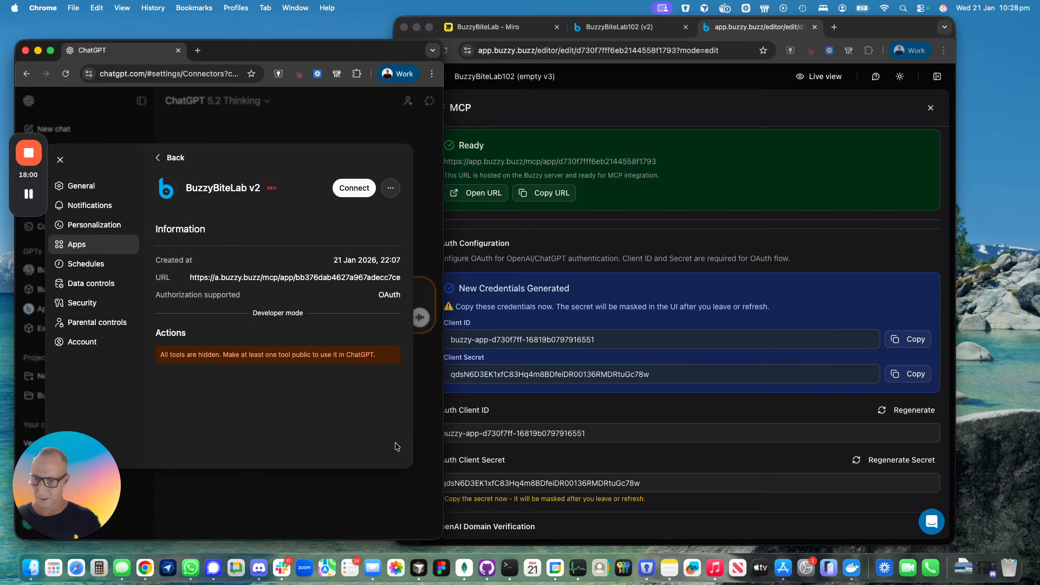
- Review the actions and their metadata in the BuzzyBiteLab v2 app details
{"action": "left_click", "coordinate": [389, 189]}
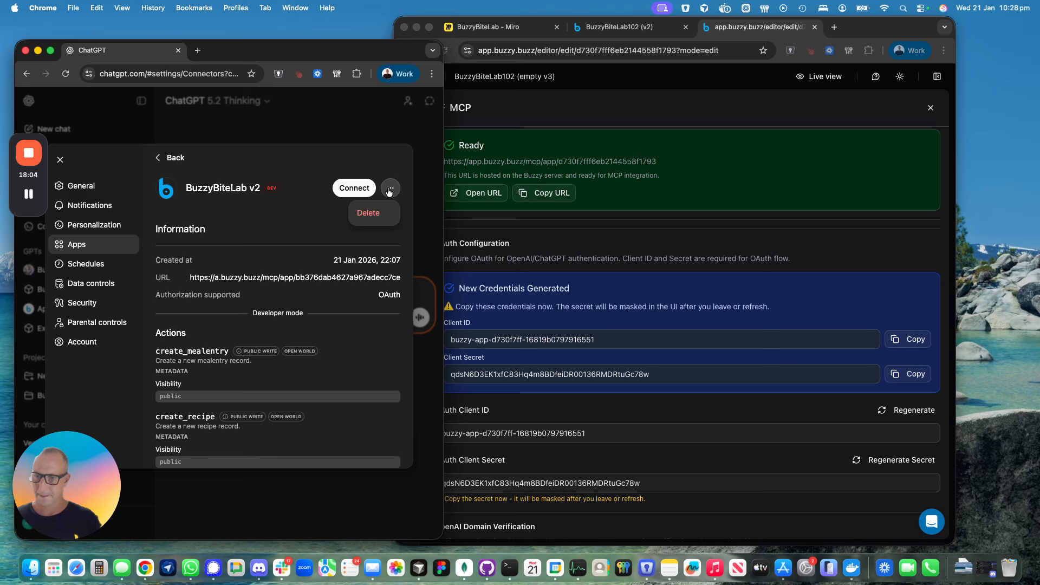
{"action": "left_click", "coordinate": [531, 272]}
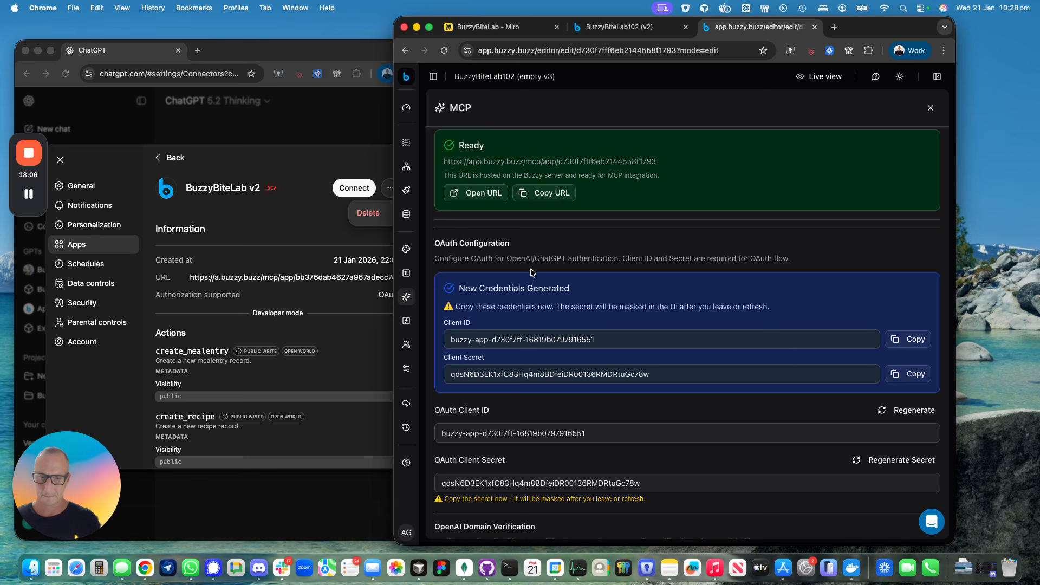
{"action": "left_click", "coordinate": [284, 214]}
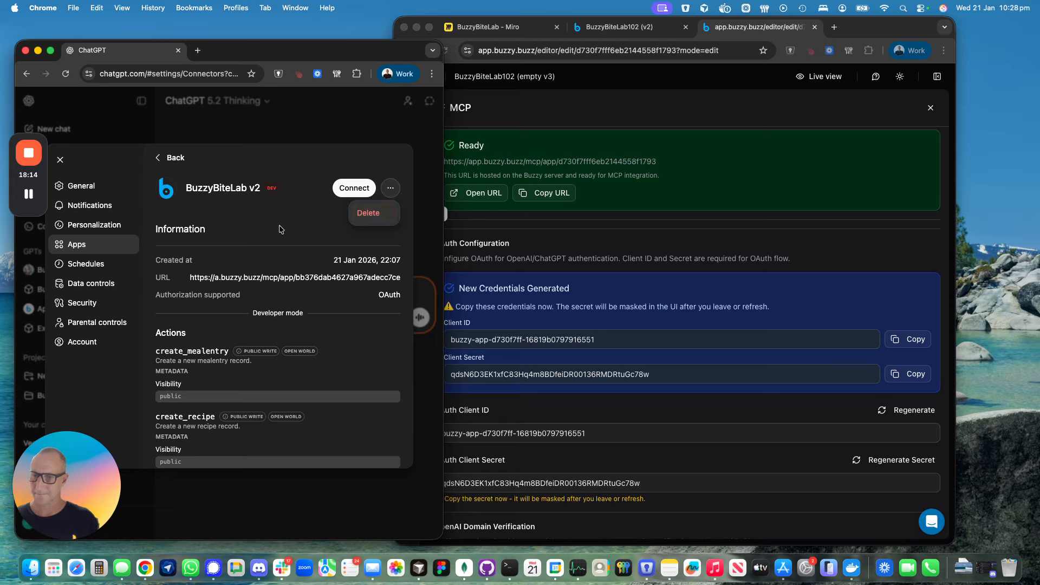
{"action": "left_click", "coordinate": [265, 386]}
{"action": "scroll", "coordinate": [265, 387], "scroll_direction": "down", "scroll_amount": 5}
{"action": "scroll", "coordinate": [265, 387], "scroll_direction": "down", "scroll_amount": 10}
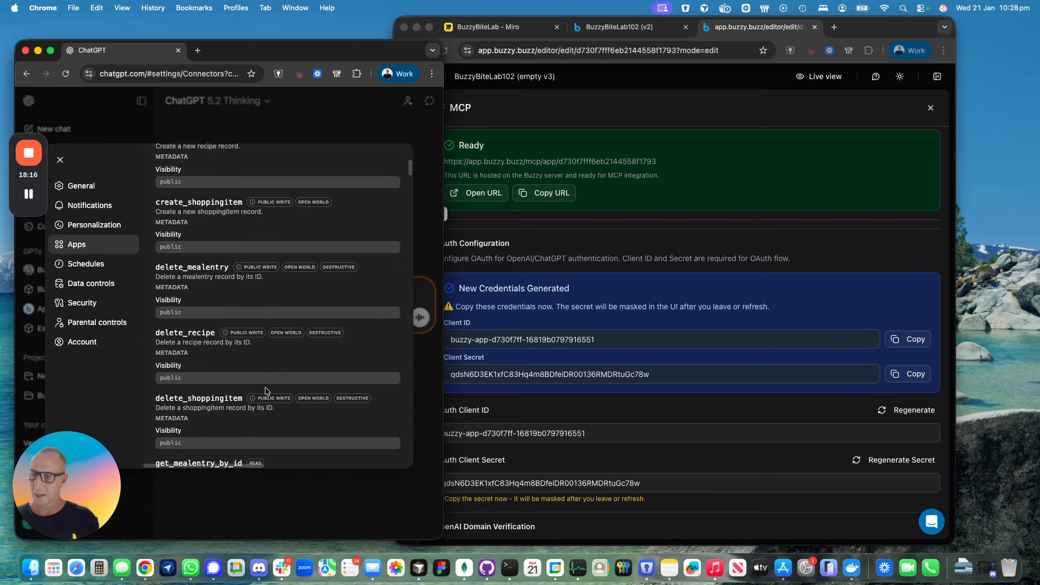
{"action": "scroll", "coordinate": [266, 390], "scroll_direction": "down", "scroll_amount": 3}
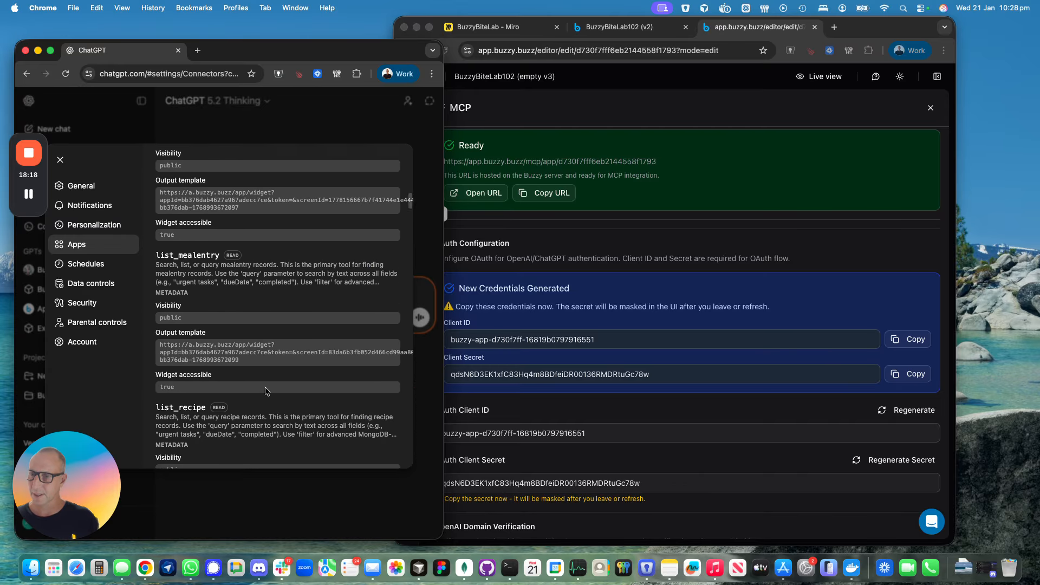
{"action": "scroll", "coordinate": [265, 390], "scroll_direction": "up", "scroll_amount": 15}
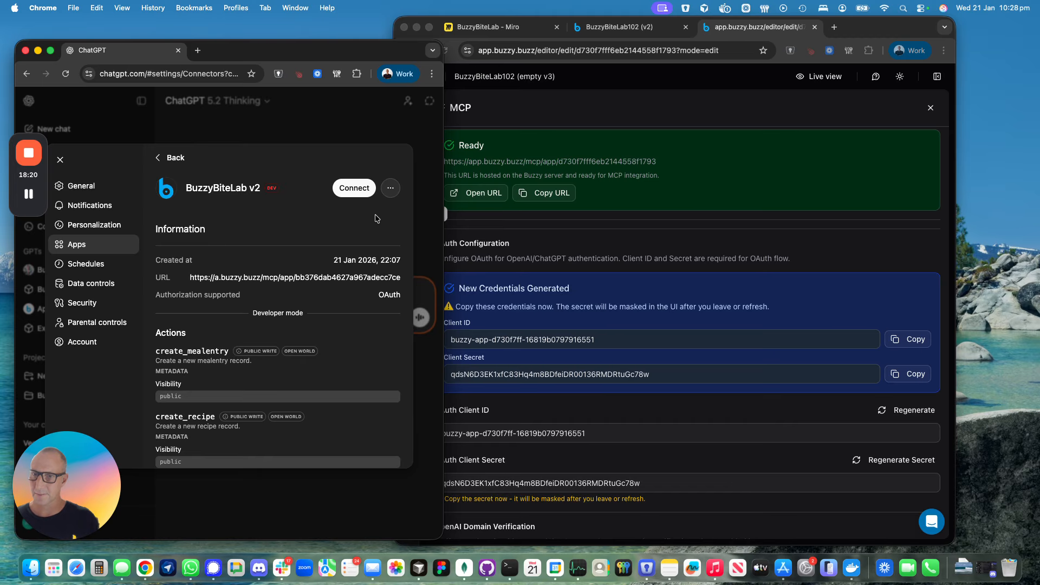
- Connect the BuzzyBiteLab v2 app to ChatGPT by continuing through its authorization, and close the settings
{"action": "left_click", "coordinate": [352, 191]}
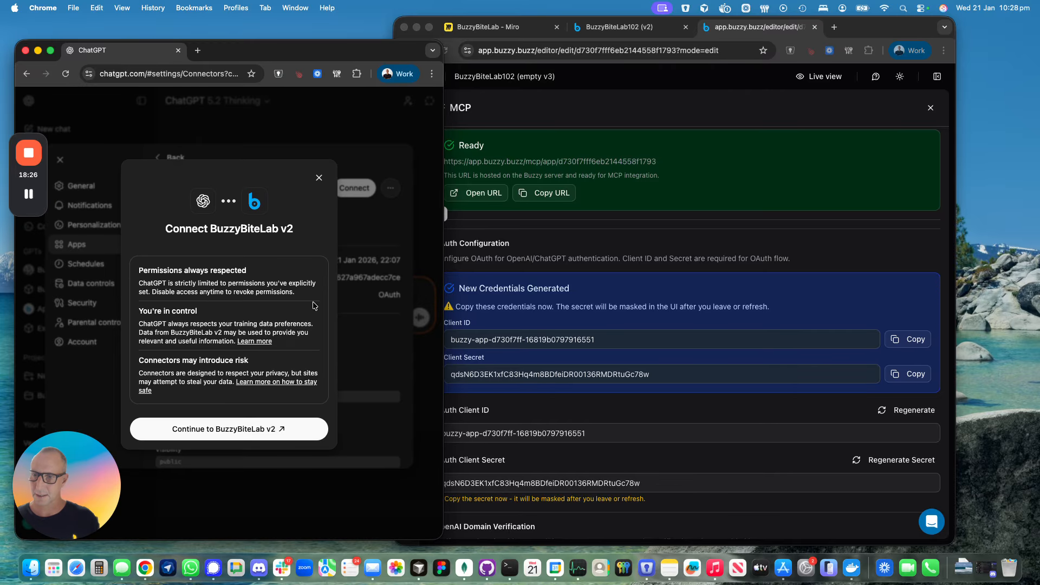
{"action": "left_click", "coordinate": [234, 431]}
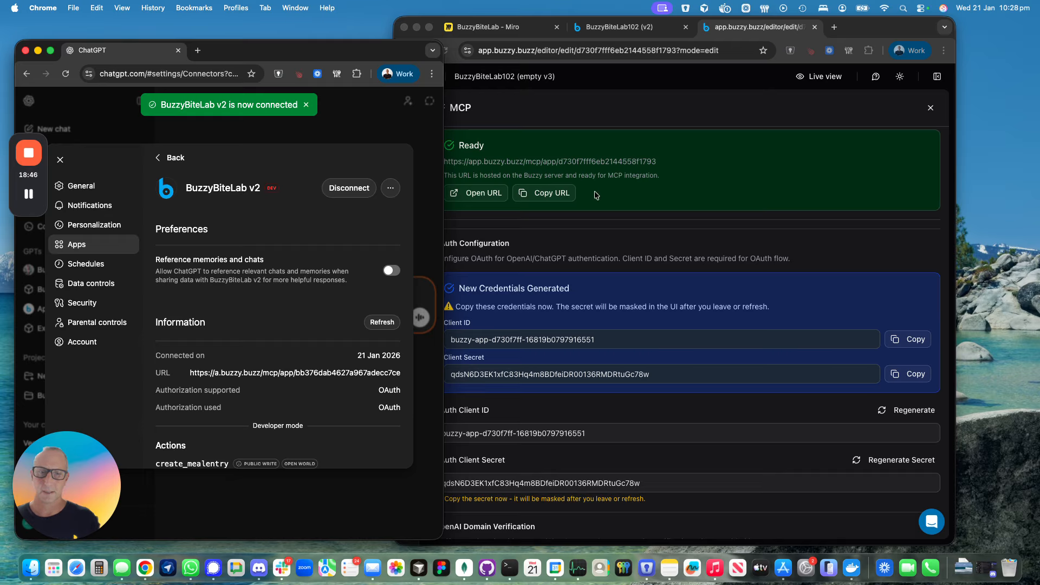
{"action": "left_click", "coordinate": [584, 248]}
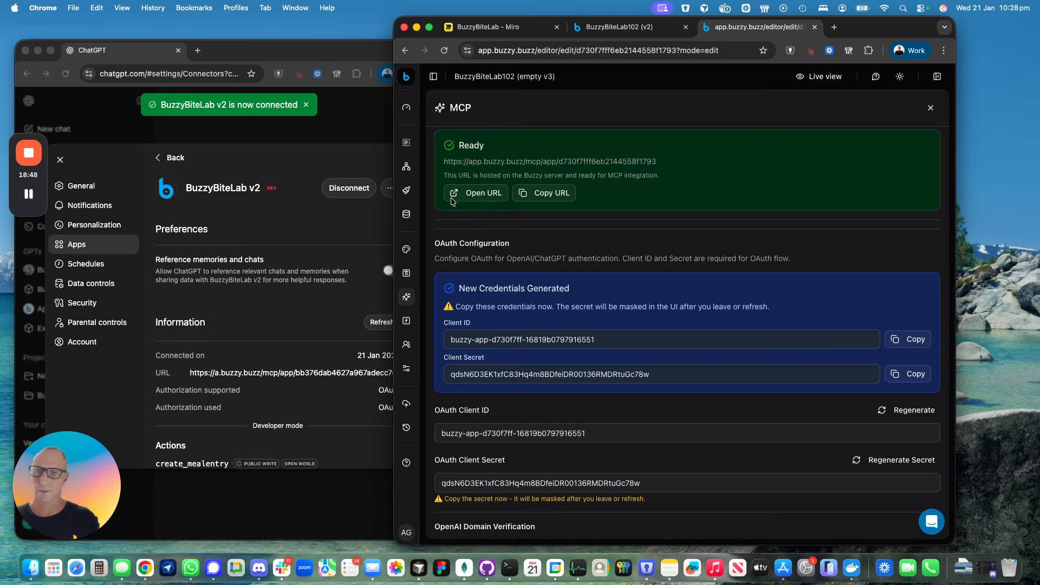
{"action": "left_click", "coordinate": [304, 143]}
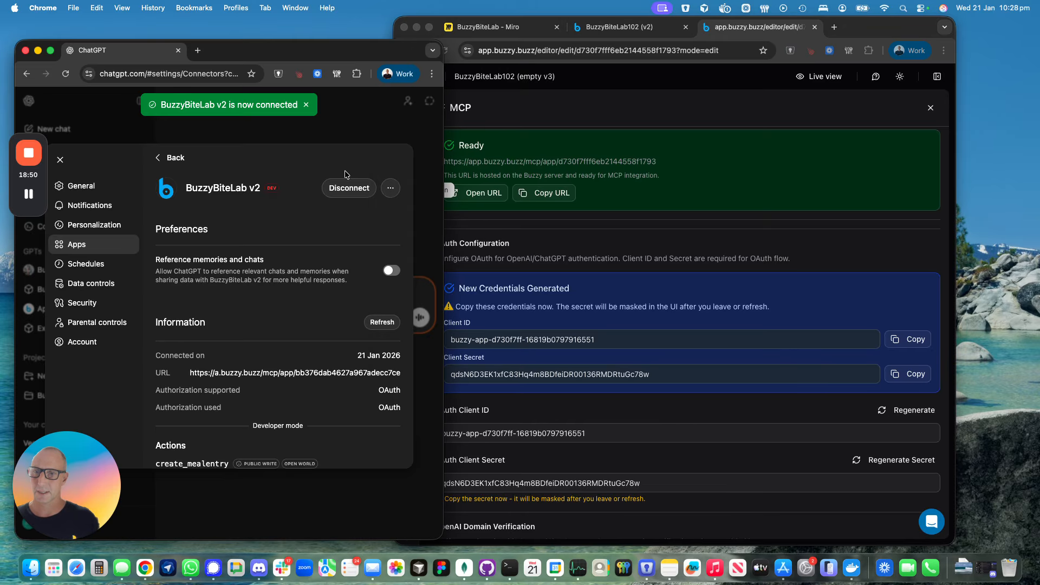
{"action": "left_click", "coordinate": [177, 158]}
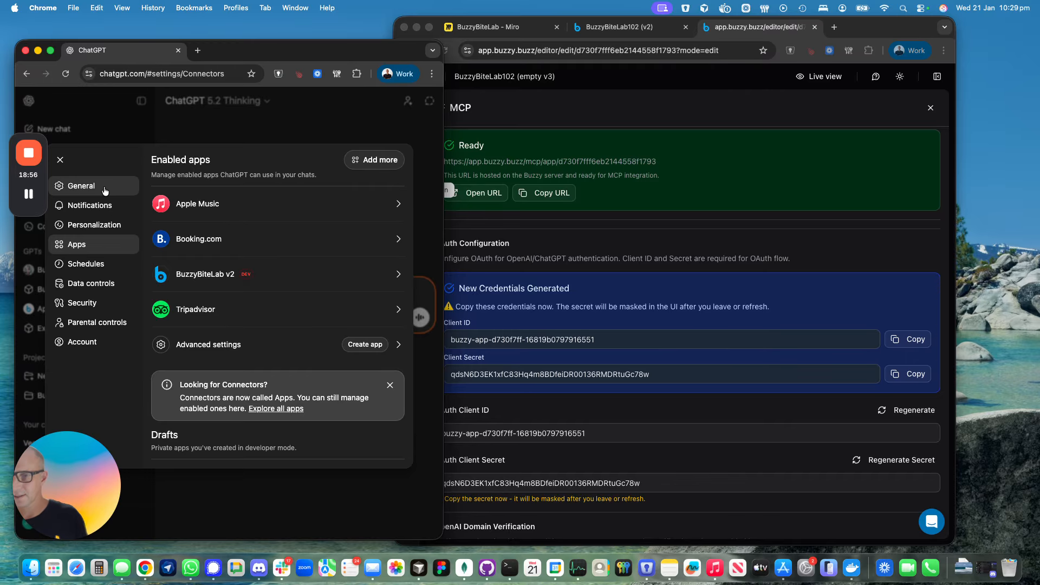
{"action": "left_click", "coordinate": [60, 161]}
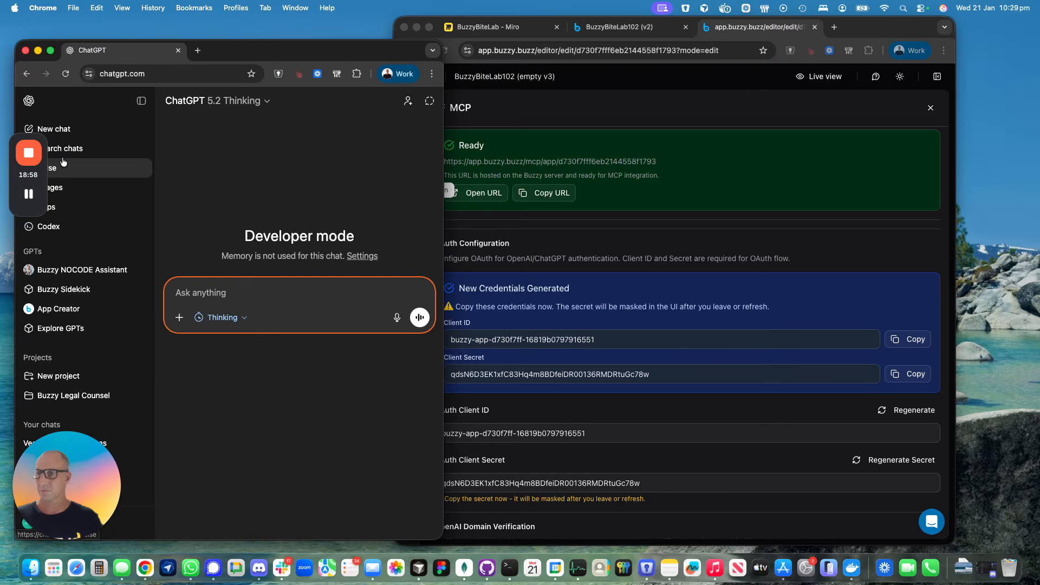
- Enable BuzzyBiteLab v2 for the new chat and send the prompt "show my recipes"
{"action": "left_click", "coordinate": [179, 318]}
{"action": "mouse_move", "coordinate": [274, 443]}
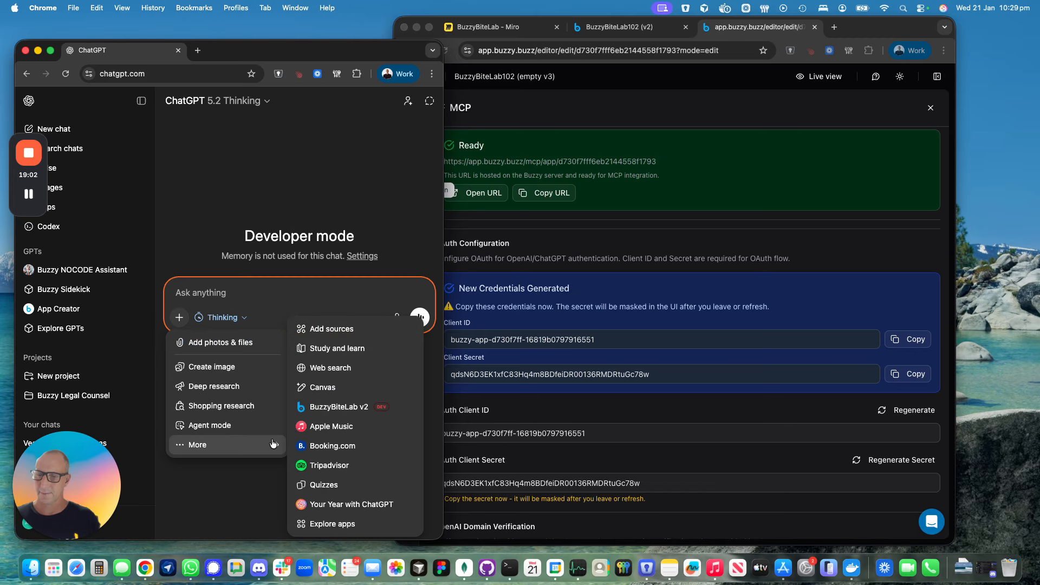
{"action": "left_click", "coordinate": [345, 407]}
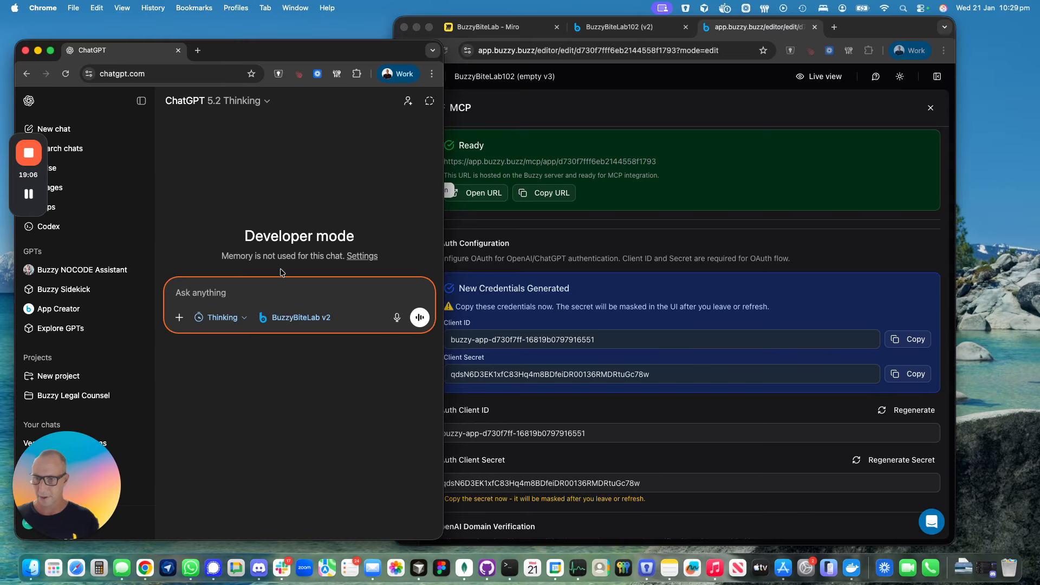
{"action": "type", "text": "show"}
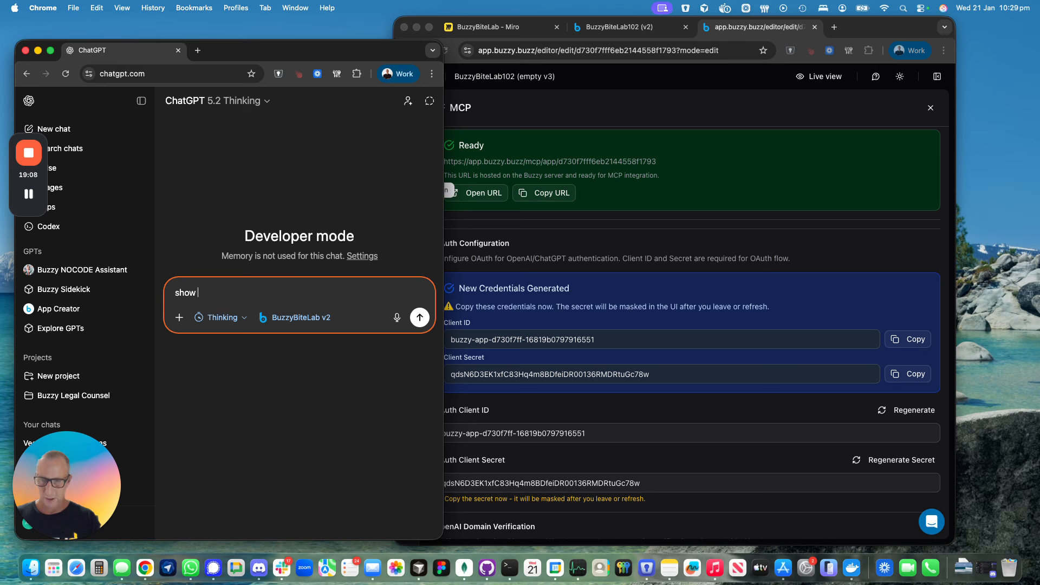
{"action": "type", "text": " my recipes"}
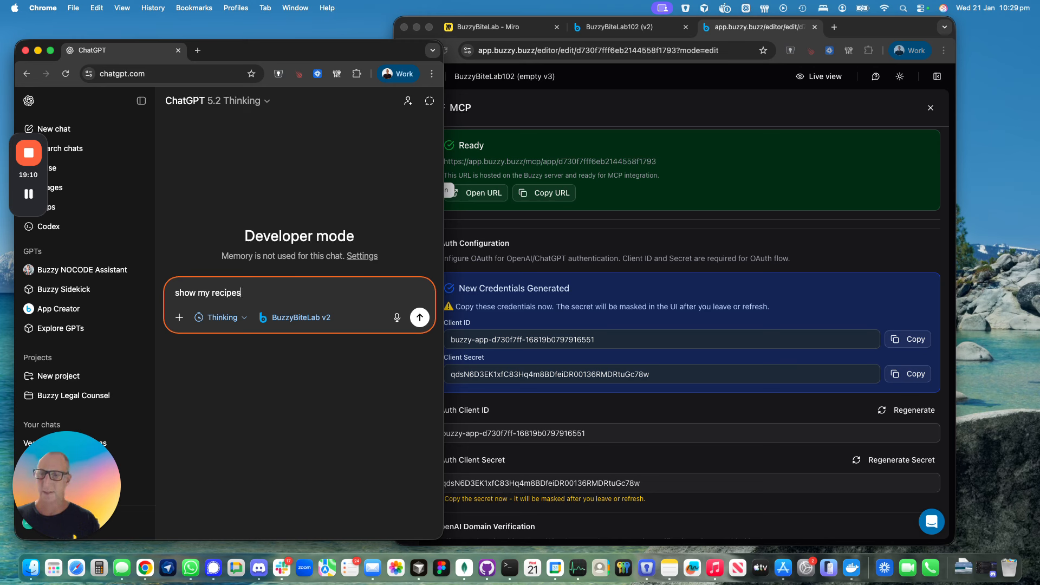
{"action": "left_click", "coordinate": [420, 316]}
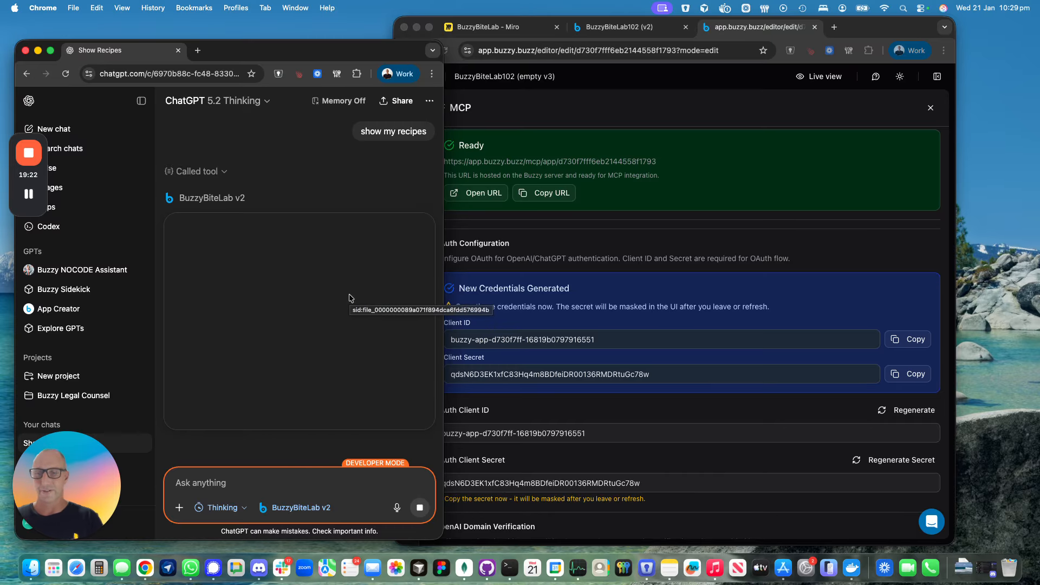
- Expand the tool call details in the reply and review the recipe widget and the list of saved recipes
{"action": "left_click", "coordinate": [224, 171]}
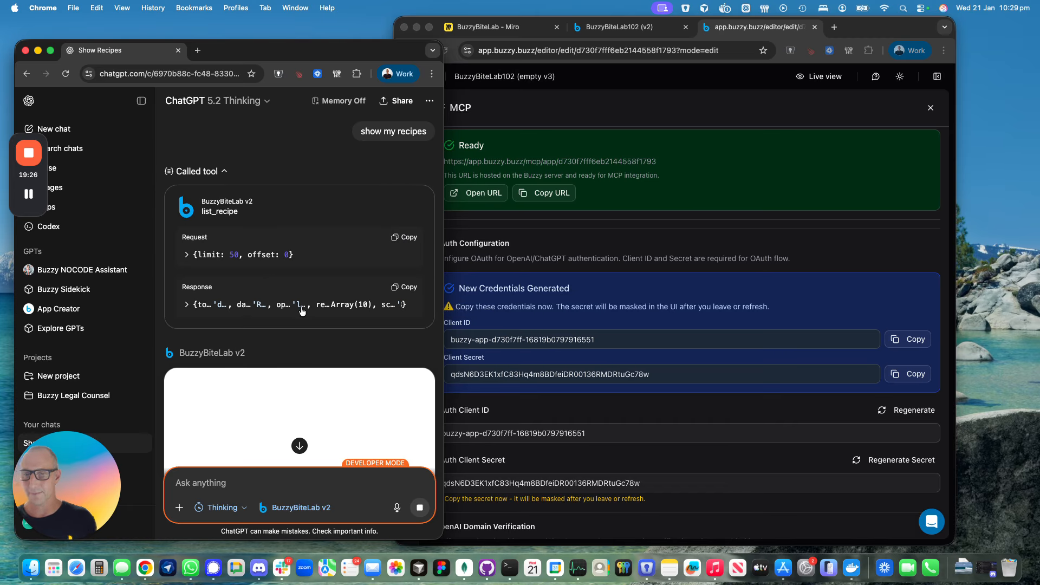
{"action": "scroll", "coordinate": [301, 313], "scroll_direction": "down", "scroll_amount": 1}
{"action": "scroll", "coordinate": [301, 313], "scroll_direction": "down", "scroll_amount": 8}
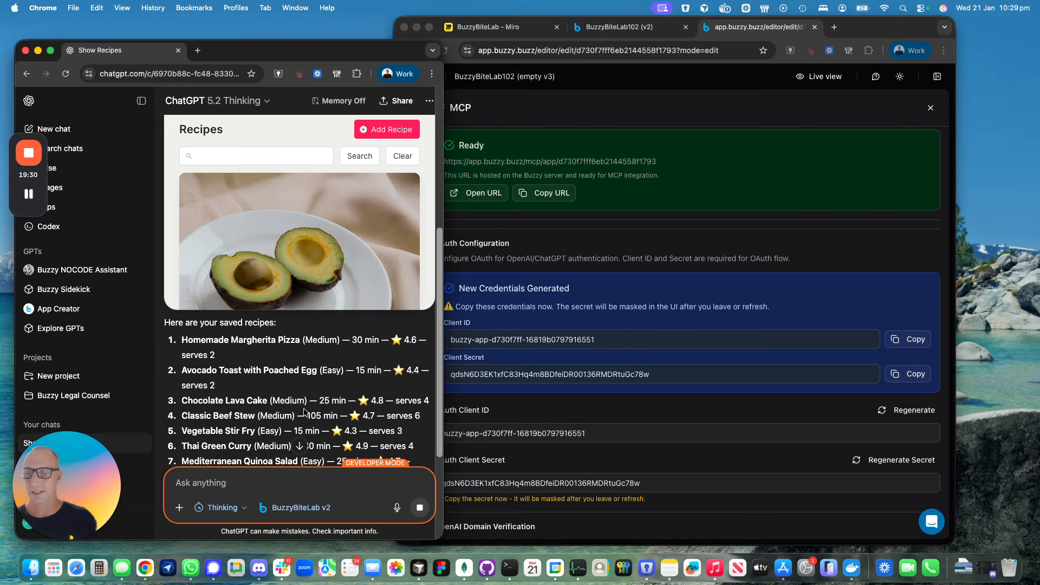
{"action": "scroll", "coordinate": [303, 409], "scroll_direction": "down", "scroll_amount": 3}
{"action": "scroll", "coordinate": [303, 409], "scroll_direction": "down", "scroll_amount": 5}
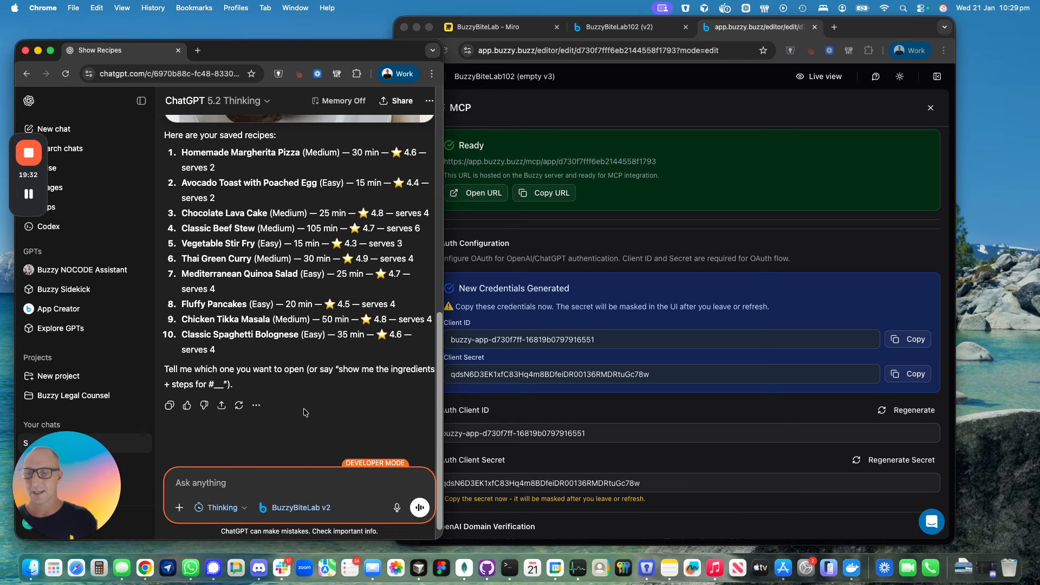
{"action": "scroll", "coordinate": [305, 412], "scroll_direction": "down", "scroll_amount": 1}
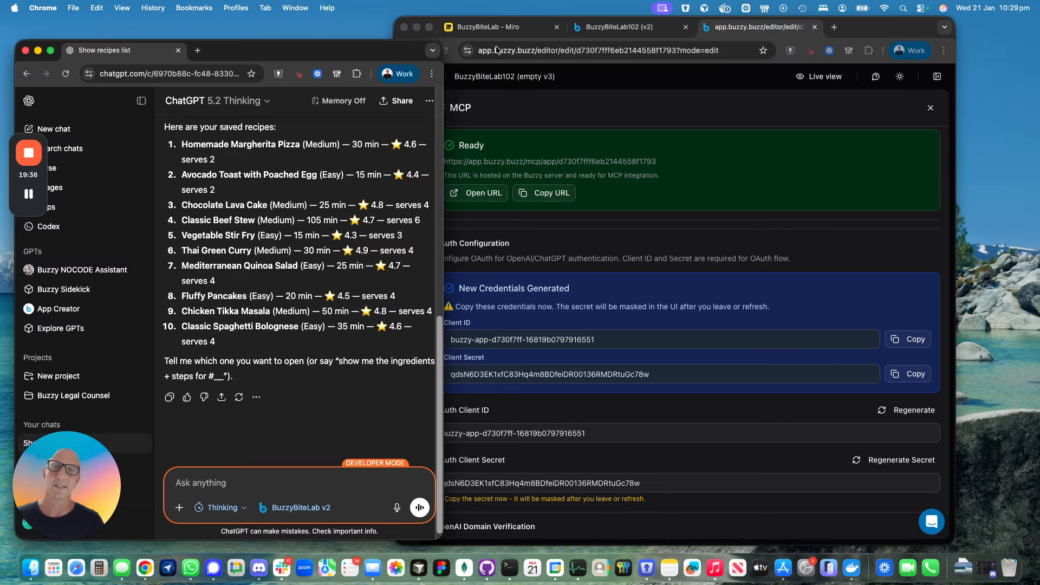
- Switch to the BuzzyBiteLab Miro board and reposition and widen its window to view the whole architecture diagram
{"action": "left_click", "coordinate": [502, 29]}
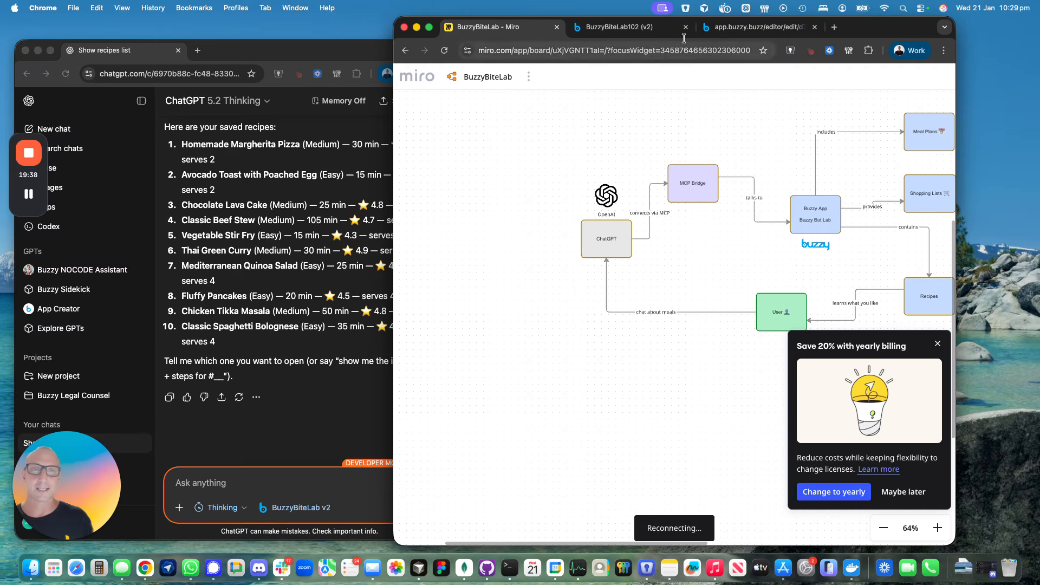
{"action": "left_click_drag", "start_coordinate": [869, 24], "coordinate": [647, 42]}
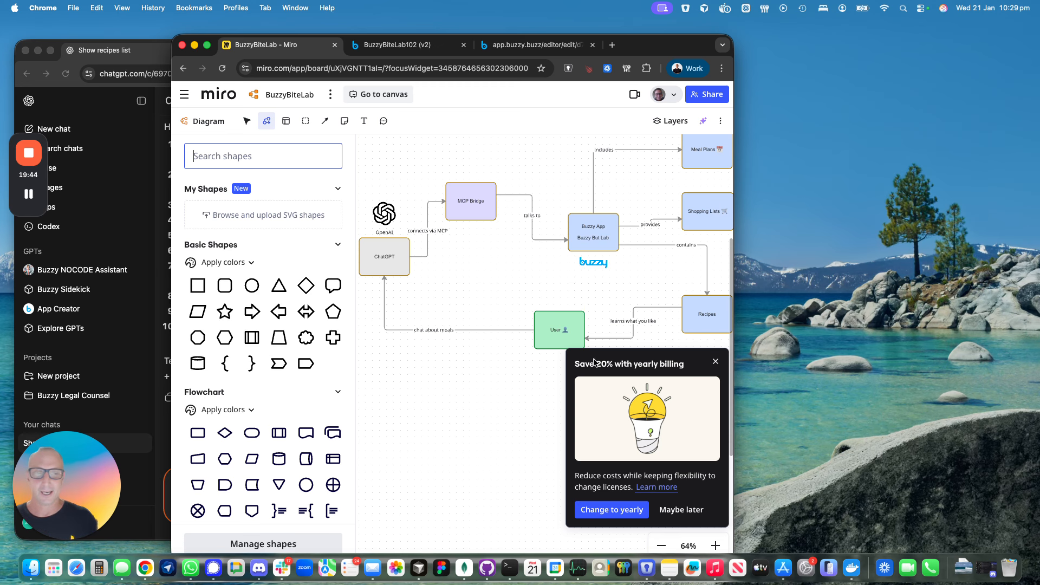
{"action": "left_click_drag", "start_coordinate": [737, 279], "coordinate": [886, 278]}
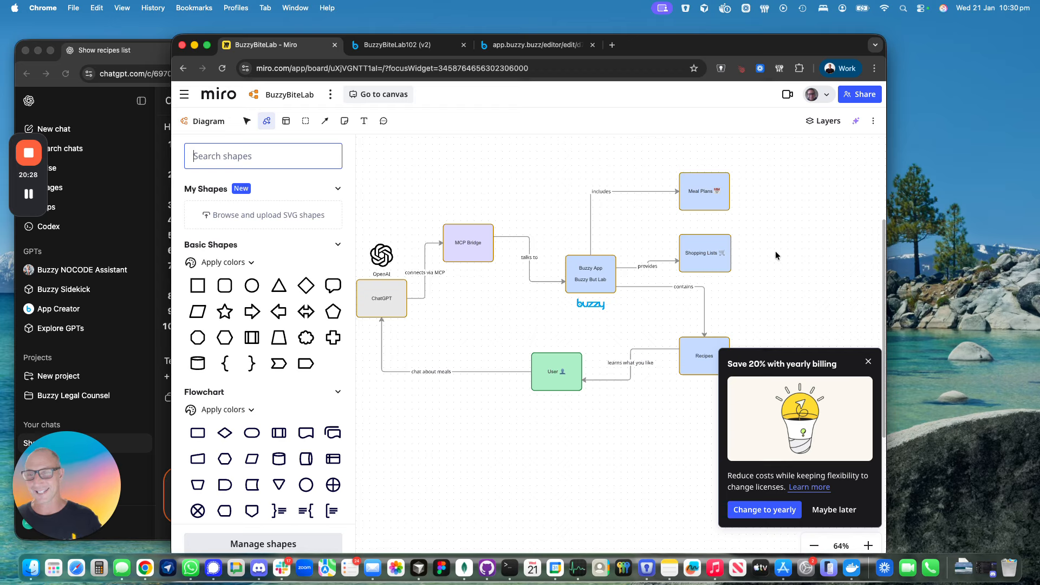
{"action": "mouse_move", "coordinate": [31, 152]}
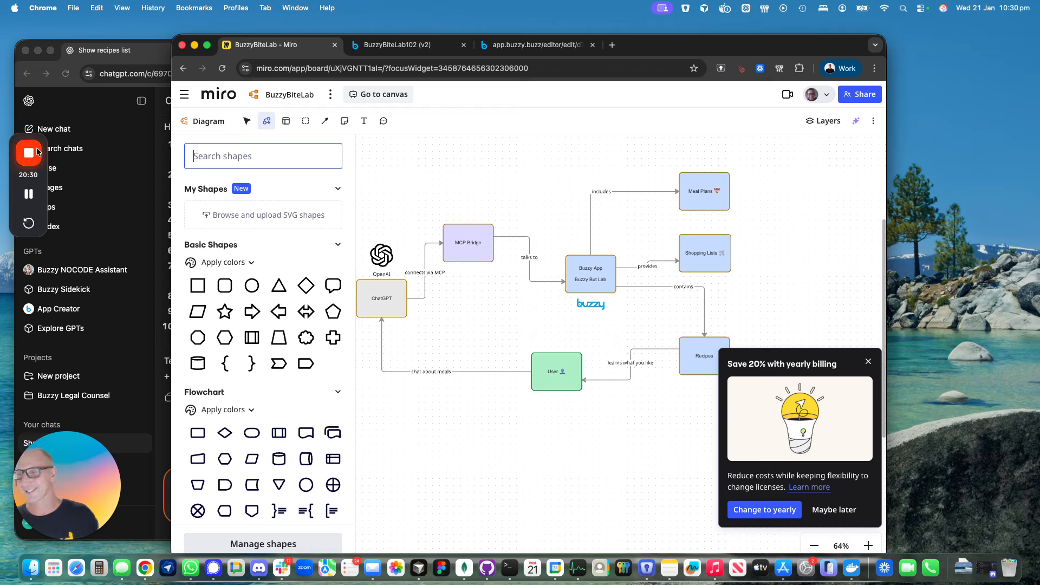